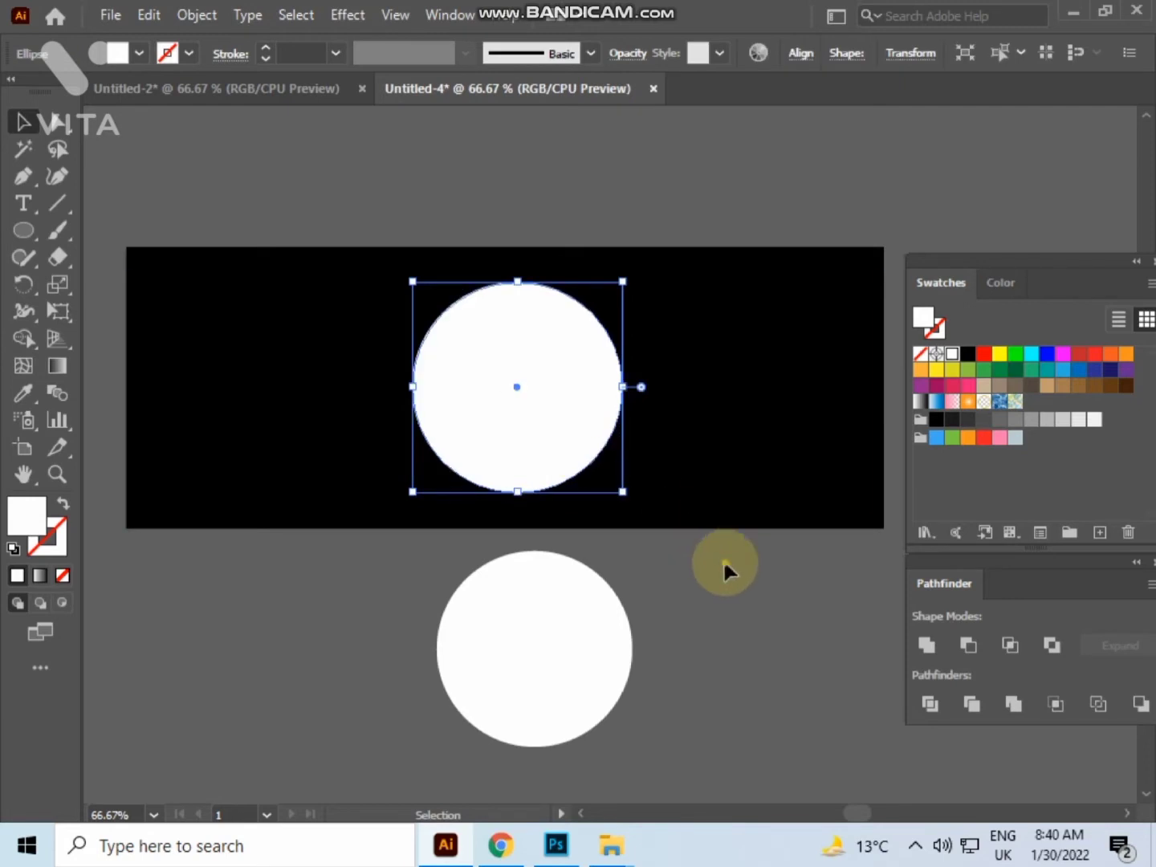
# Place the JPG photo FWVMhUa_wbY-unsplash of the woman with a phone and laptop from Downloads beside the lower white circle.
pyautogui.click(725, 568)
pyautogui.click(113, 16)
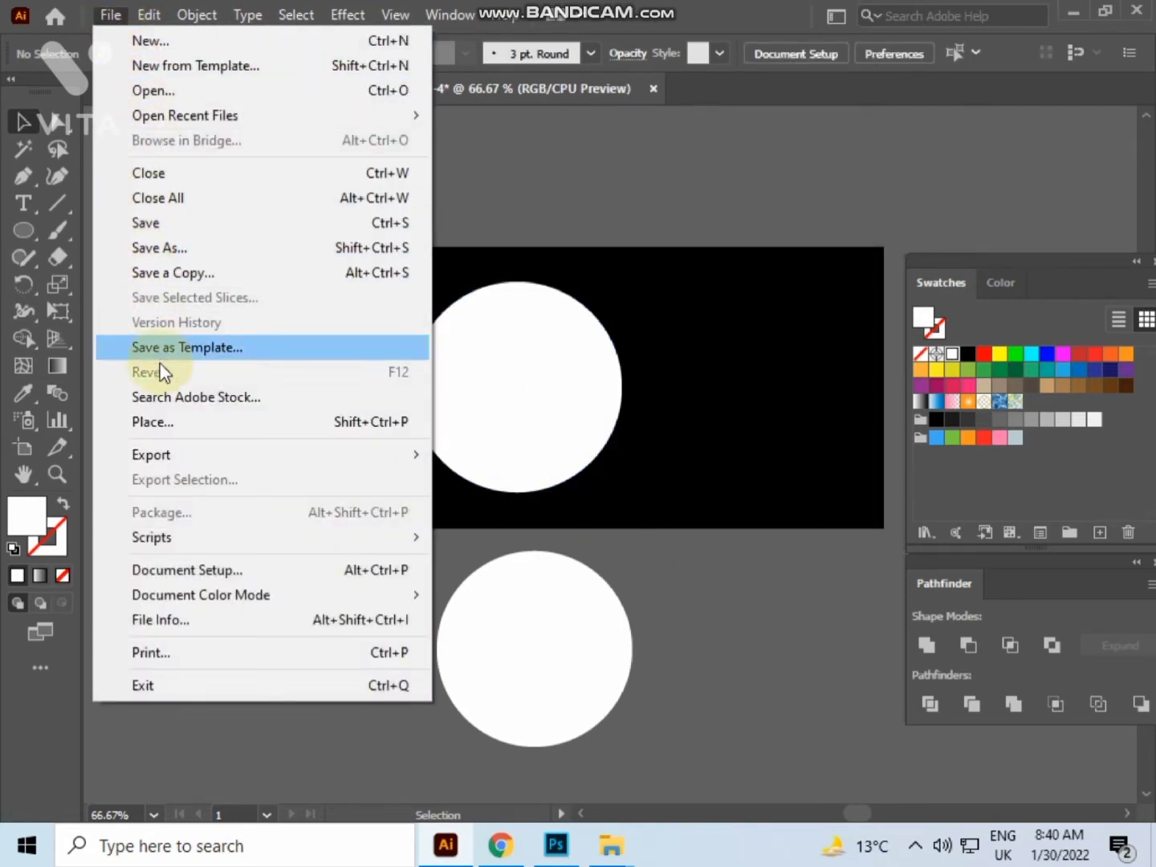
pyautogui.click(148, 426)
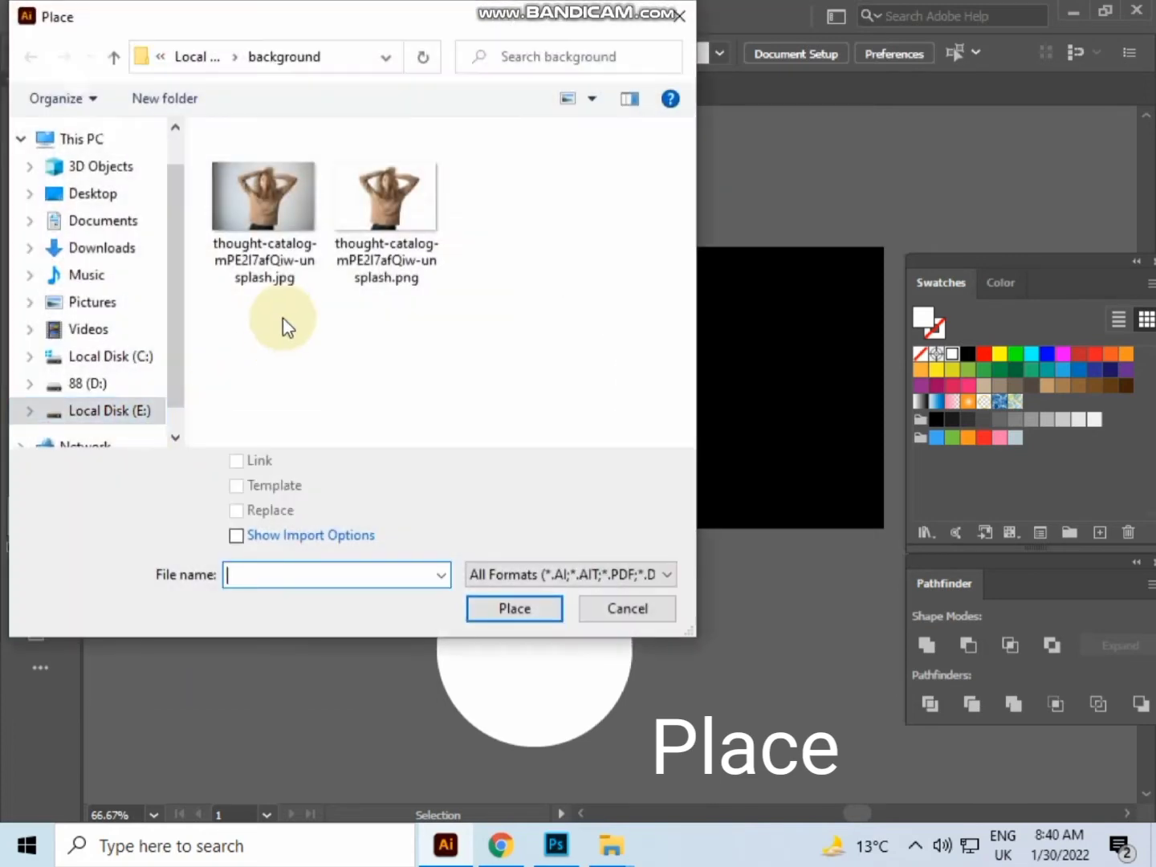
pyautogui.click(265, 209)
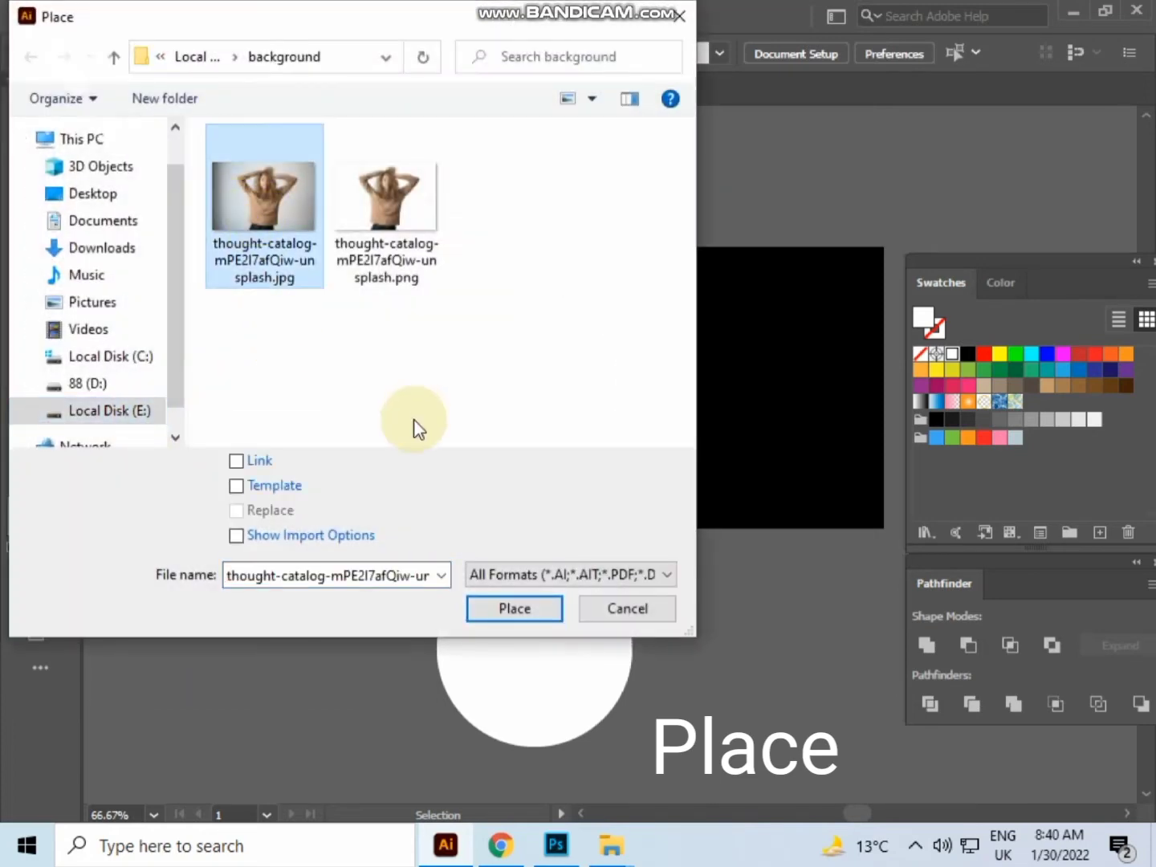
pyautogui.click(89, 247)
pyautogui.scroll(-15, 284, 233)
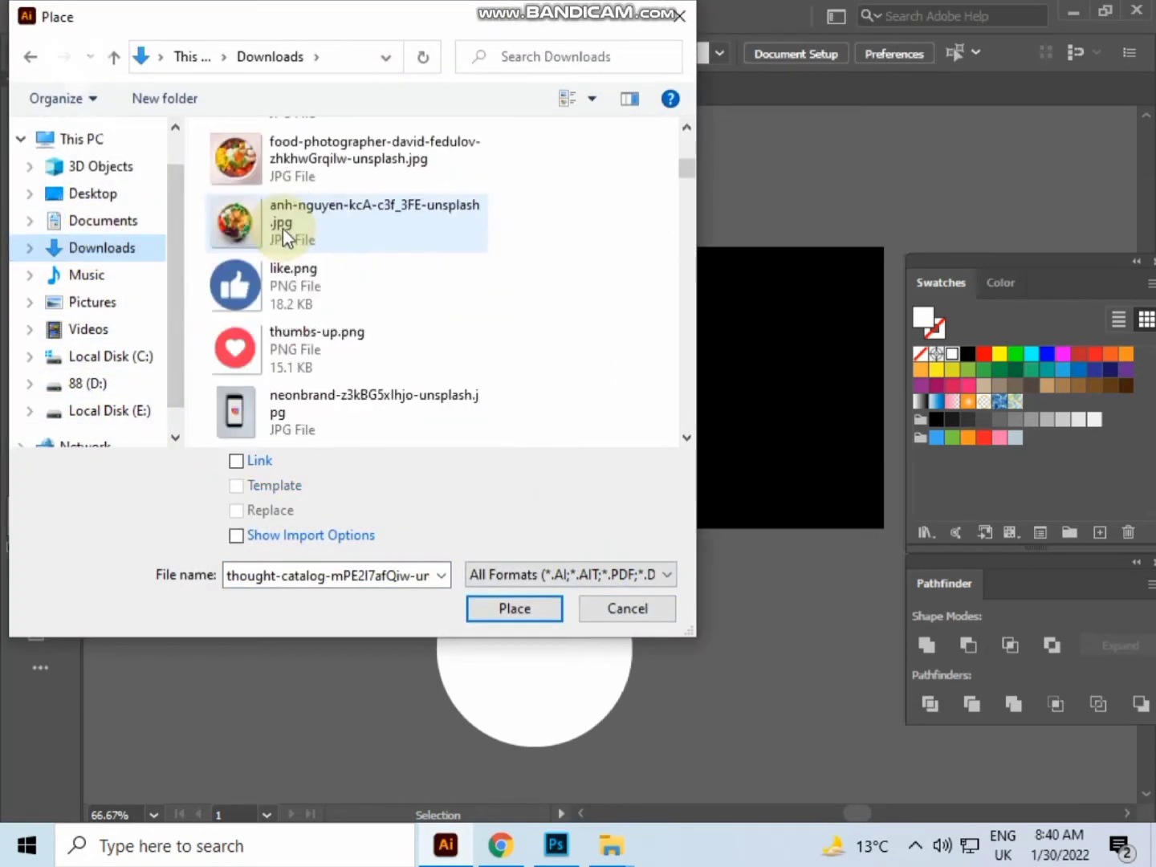
pyautogui.click(282, 287)
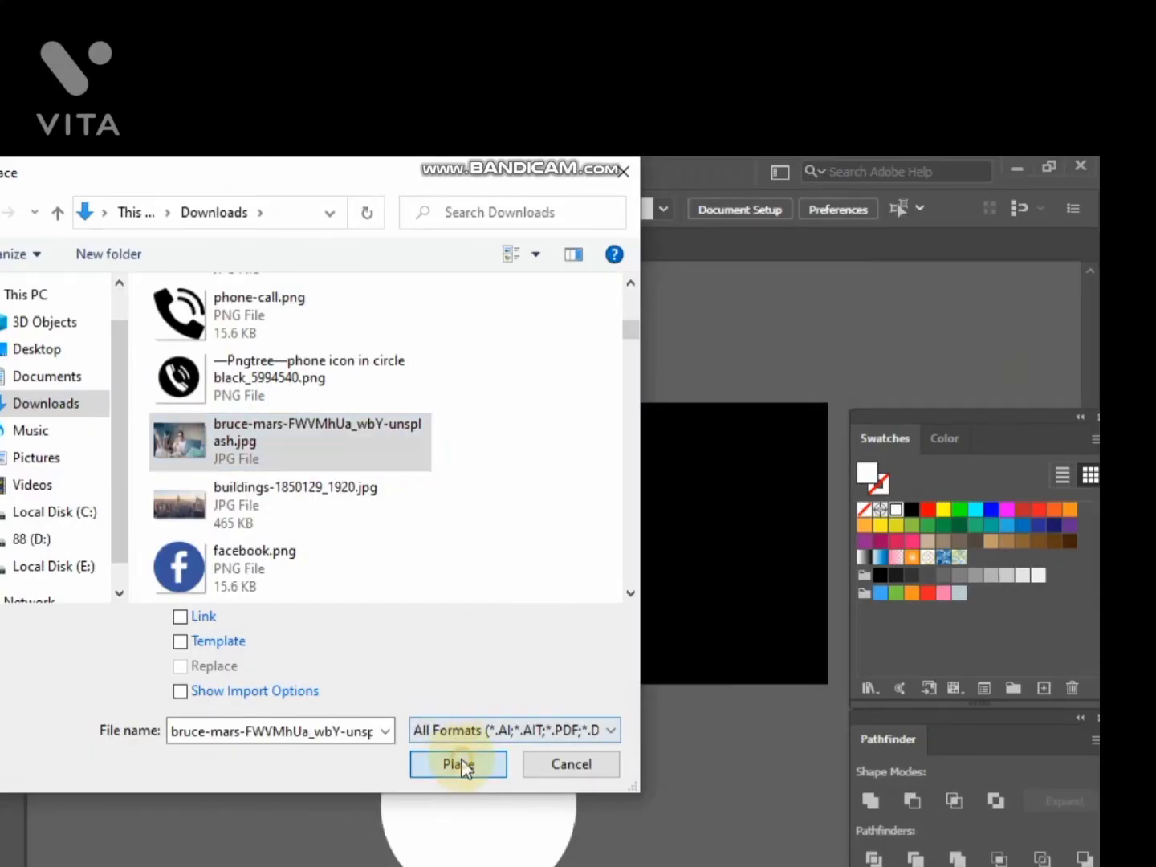
pyautogui.click(461, 765)
pyautogui.scroll(-3, 457, 712)
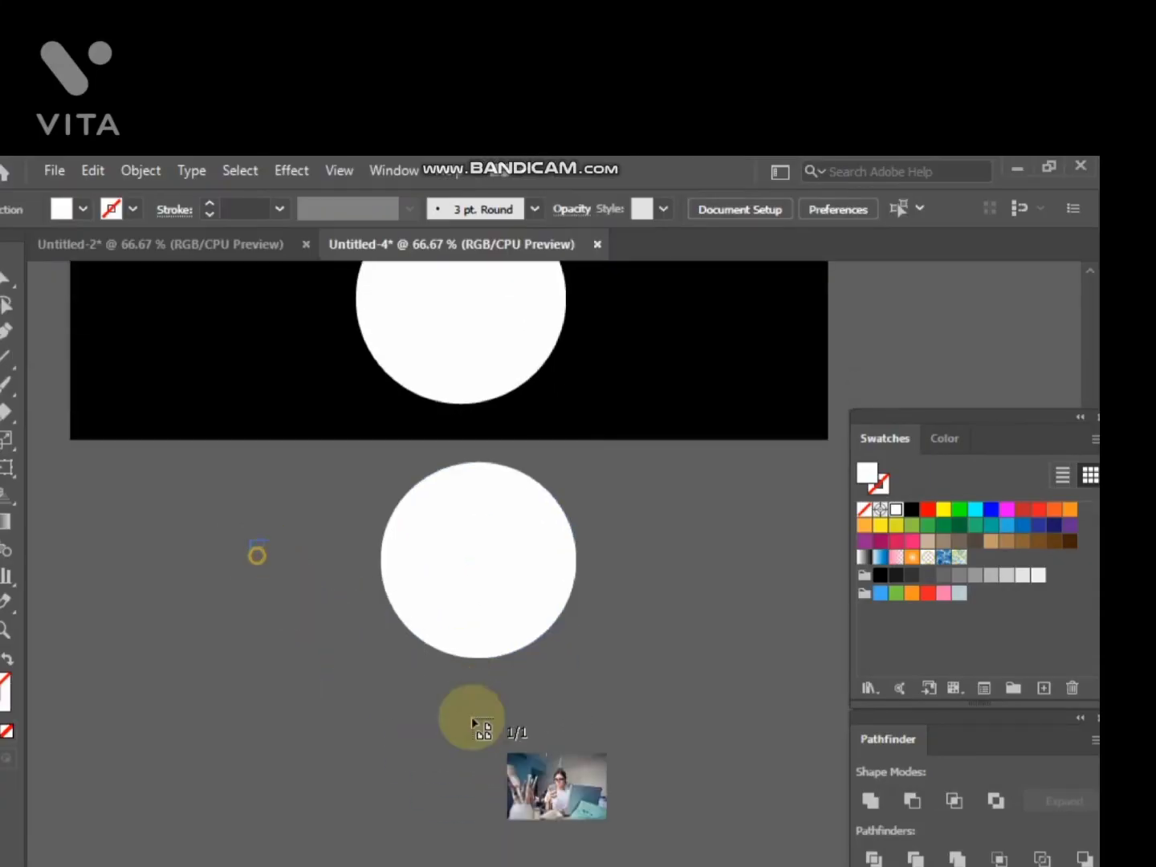
pyautogui.click(474, 721)
# Move the lower white circle clear of the photo and send the photo backward in the stacking order.
pyautogui.moveTo(554, 564); pyautogui.dragTo(640, 686)
pyautogui.keyDown('shift'); pyautogui.click(367, 634); pyautogui.keyUp('shift')
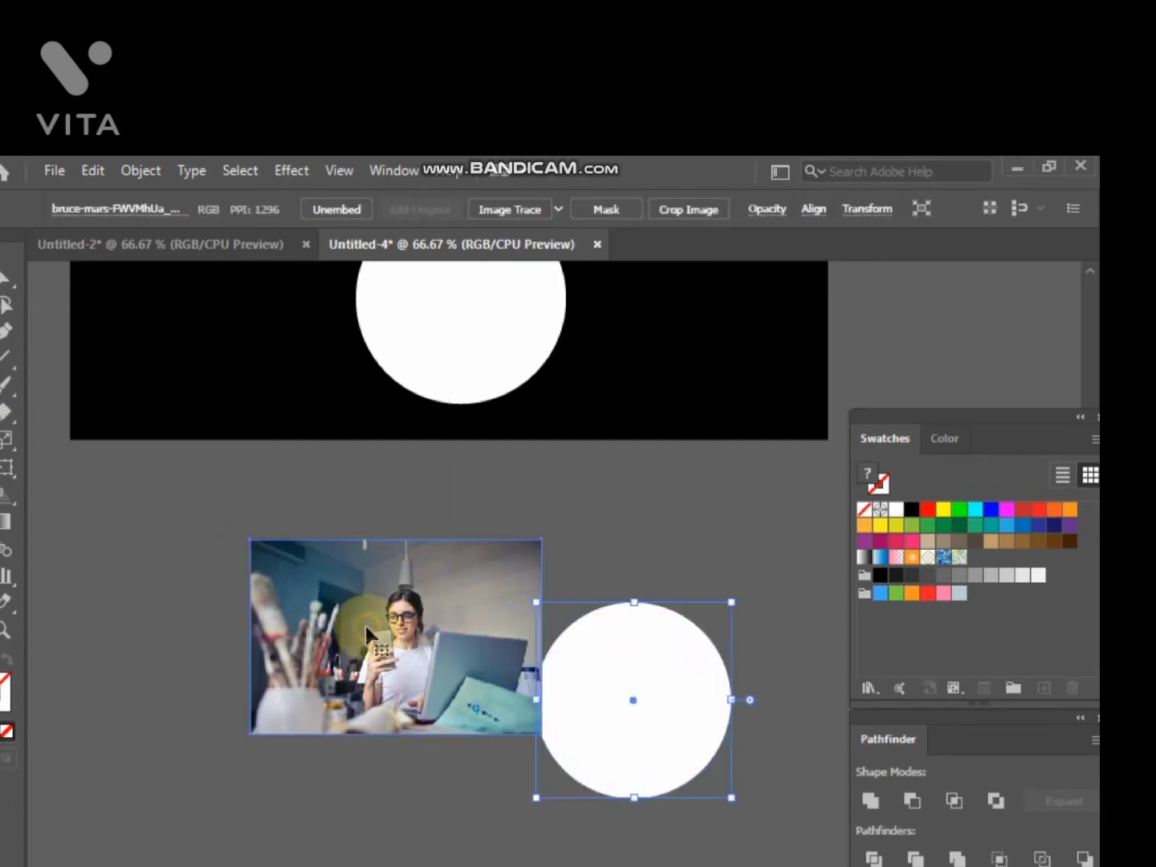
pyautogui.rightClick(367, 634)
pyautogui.moveTo(440, 820)
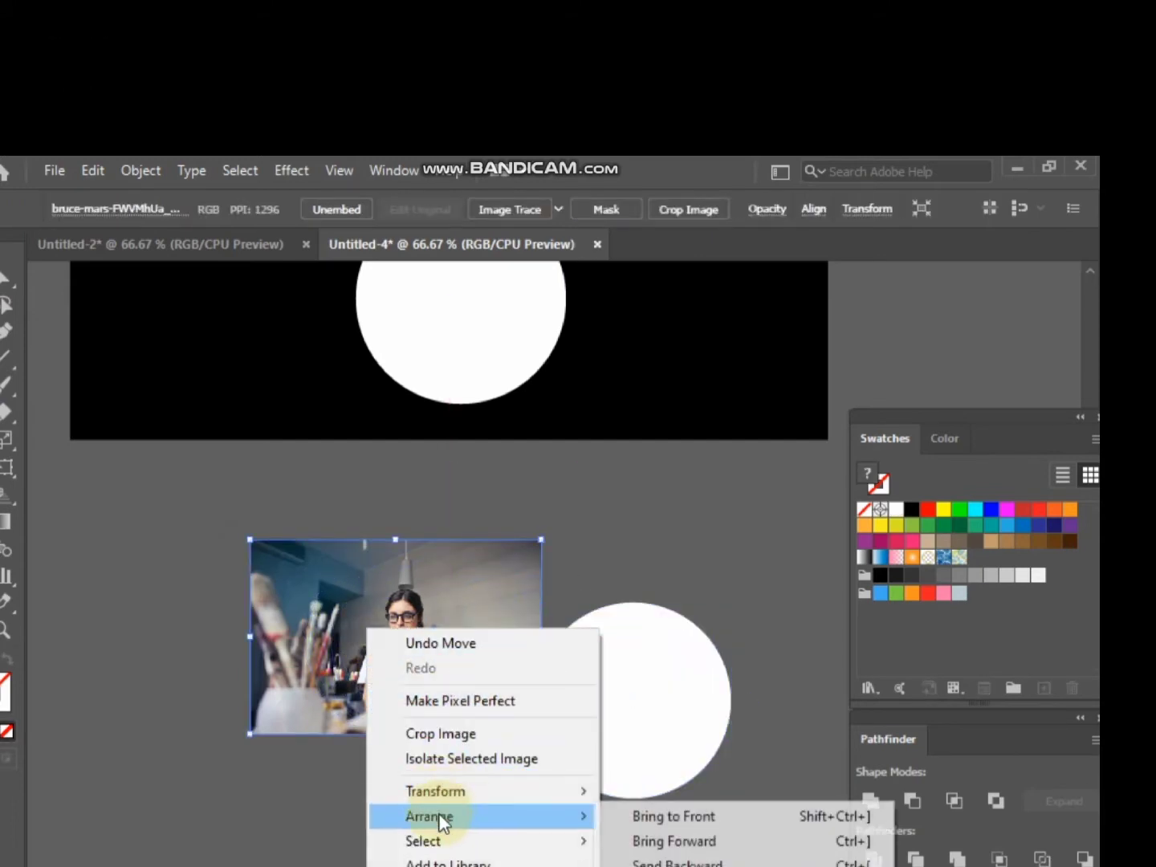
pyautogui.click(665, 863)
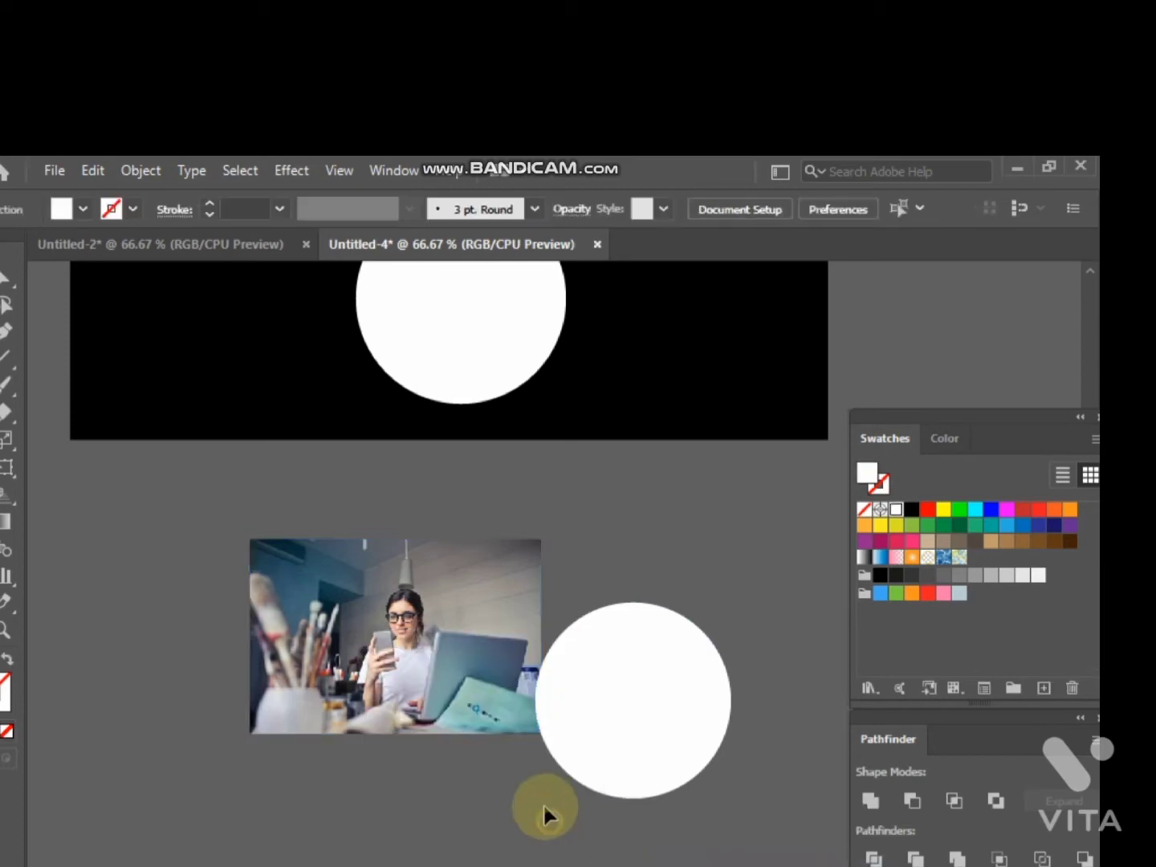
# Centre the white circle over the woman in the photo, enlarge the photo slightly, and shift the circle down a little.
pyautogui.moveTo(655, 698); pyautogui.dragTo(379, 627)
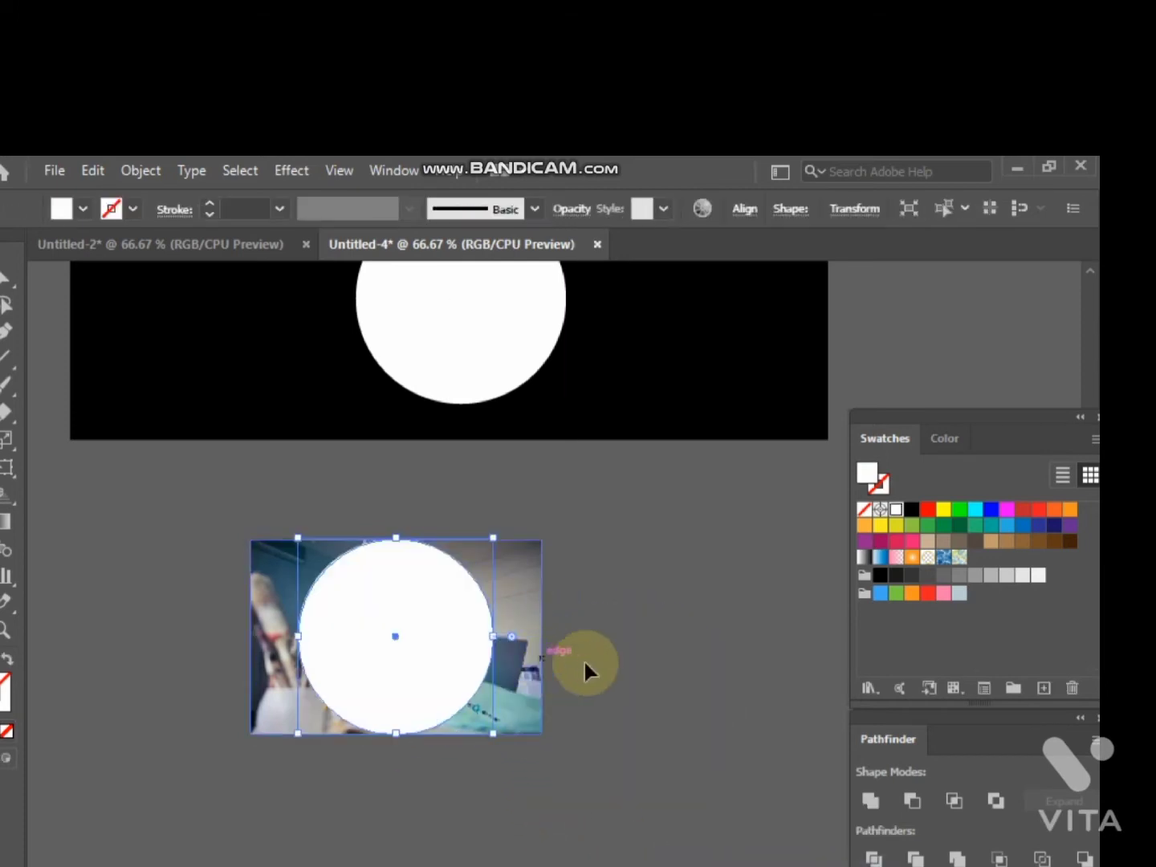
pyautogui.click(583, 662)
pyautogui.click(538, 729)
pyautogui.moveTo(542, 733); pyautogui.dragTo(566, 756)
pyautogui.click(619, 756)
pyautogui.moveTo(437, 647); pyautogui.dragTo(437, 663)
pyautogui.click(424, 497)
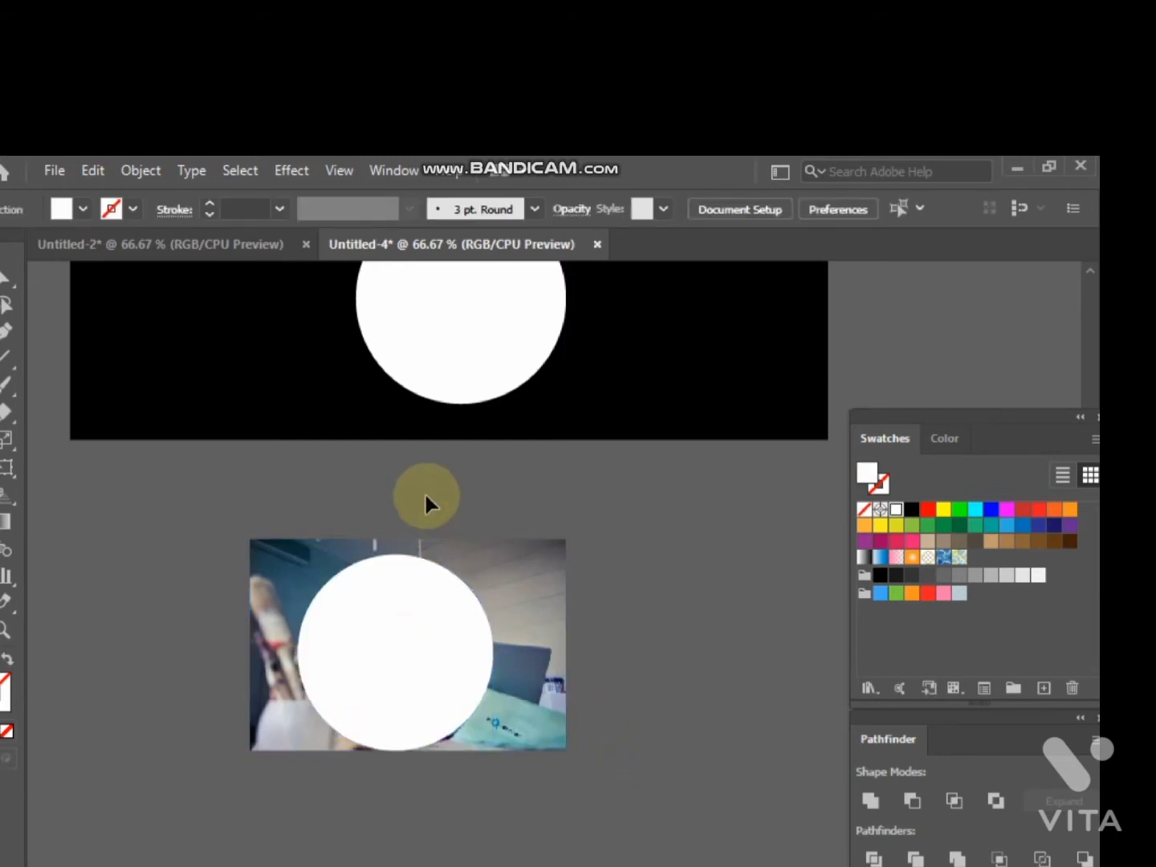
# Clip the photo to the white circle with a clipping mask.
pyautogui.click(411, 682)
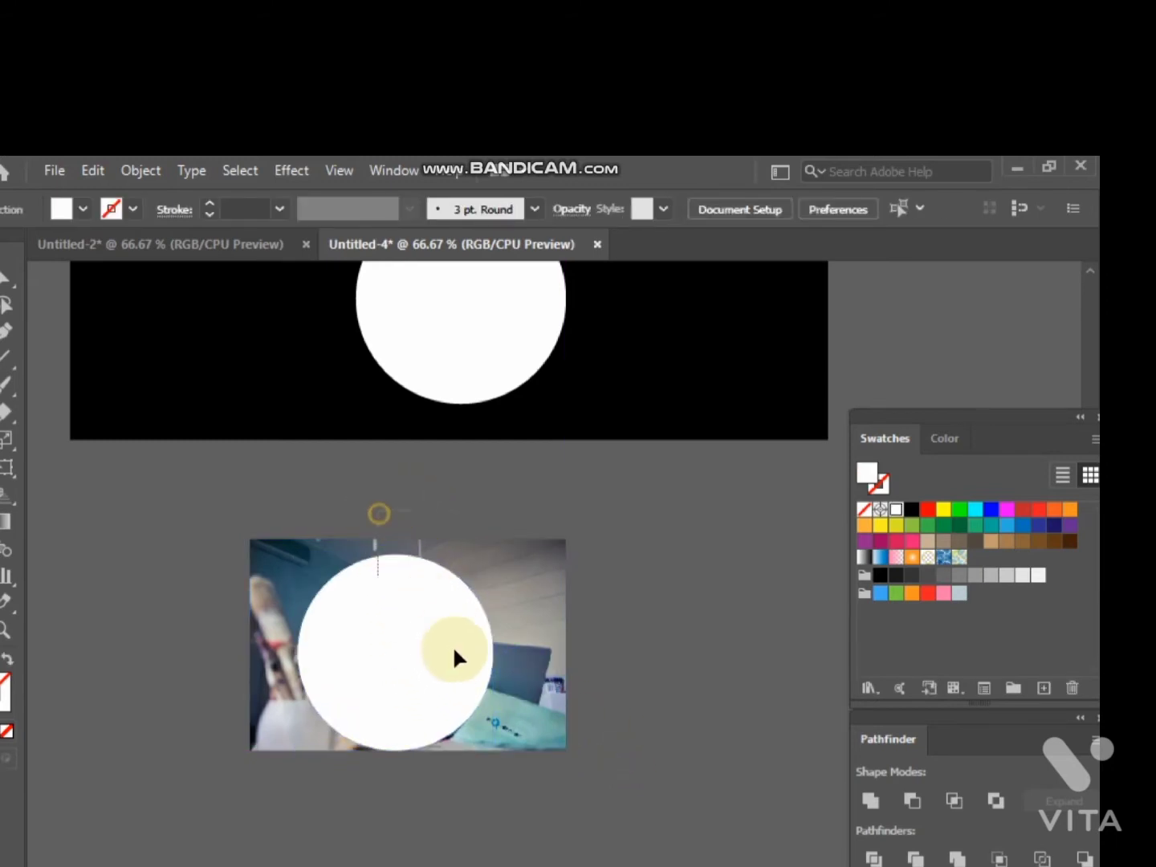
pyautogui.keyDown('shift'); pyautogui.click(438, 627); pyautogui.keyUp('shift')
pyautogui.rightClick(430, 607)
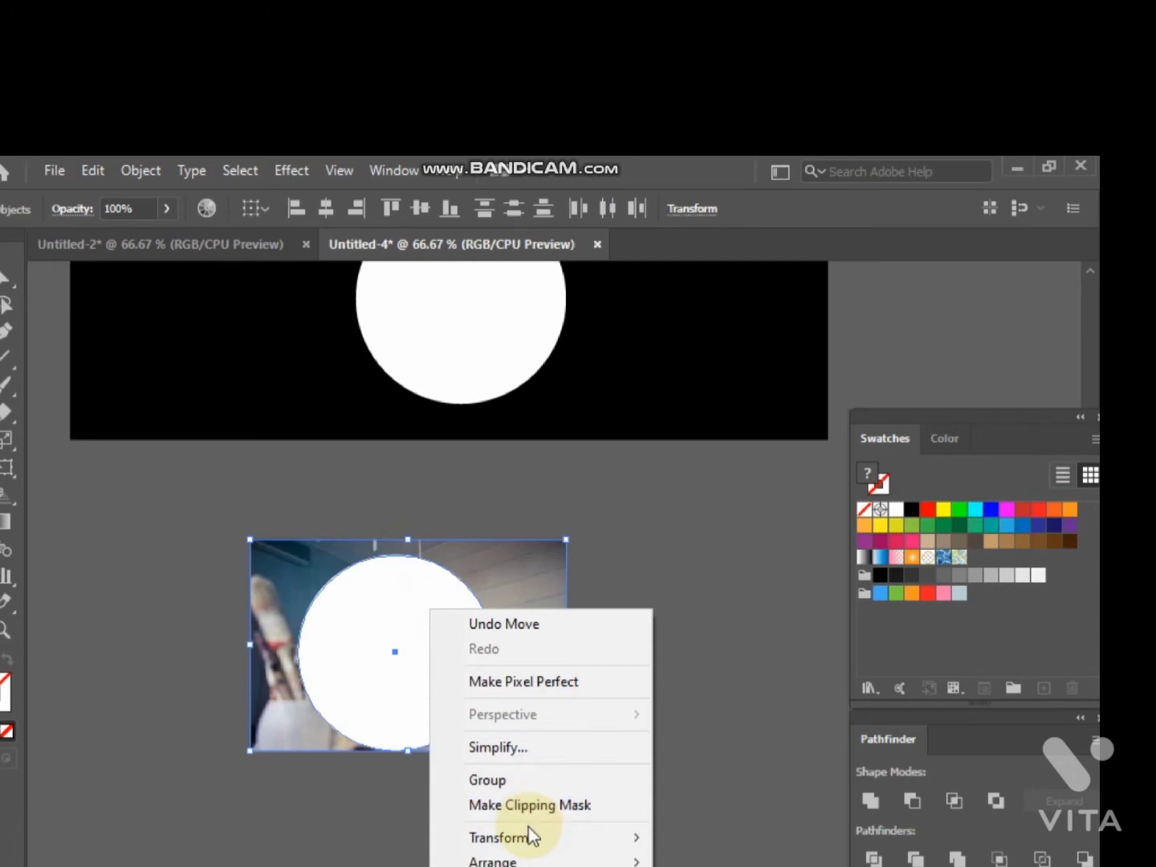
pyautogui.click(527, 805)
pyautogui.click(609, 754)
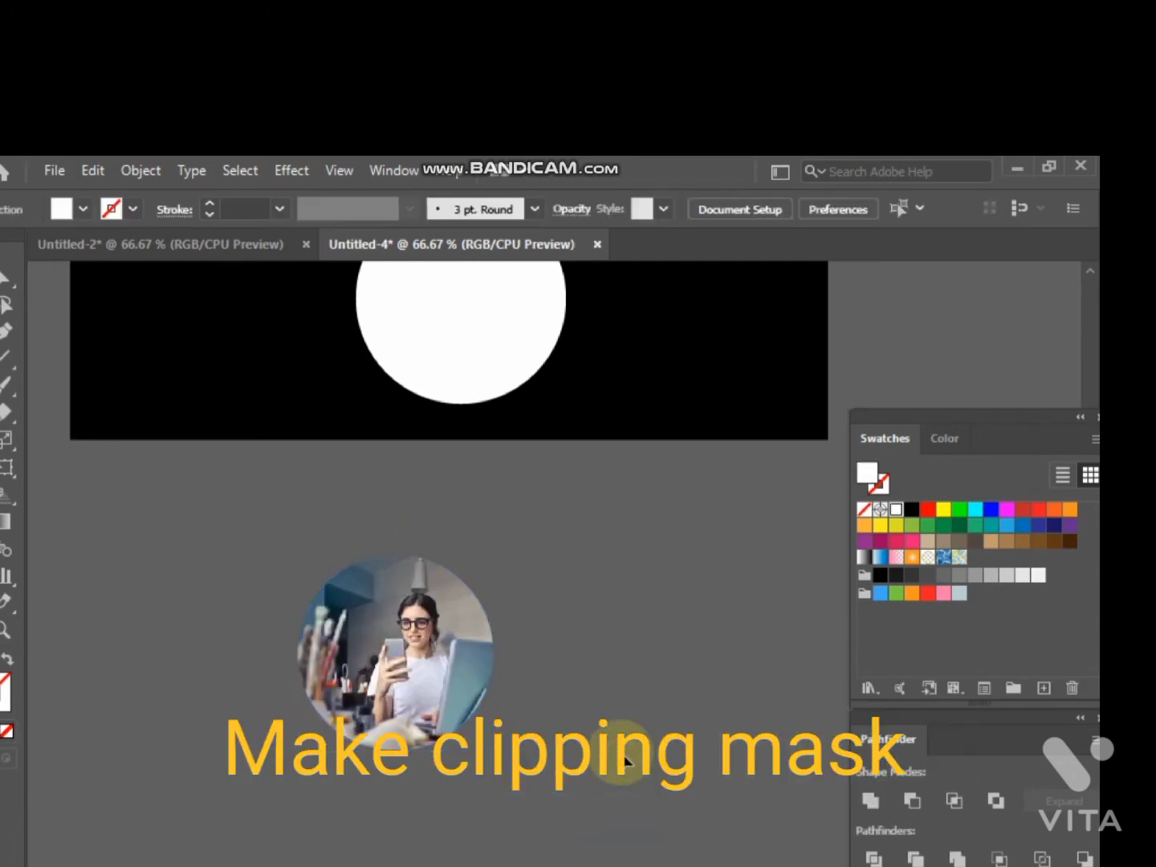
# Move the clipped round photo onto the banner's white circle, leaving an even white ring around it.
pyautogui.scroll(3, 610, 753)
pyautogui.moveTo(399, 828); pyautogui.dragTo(465, 466)
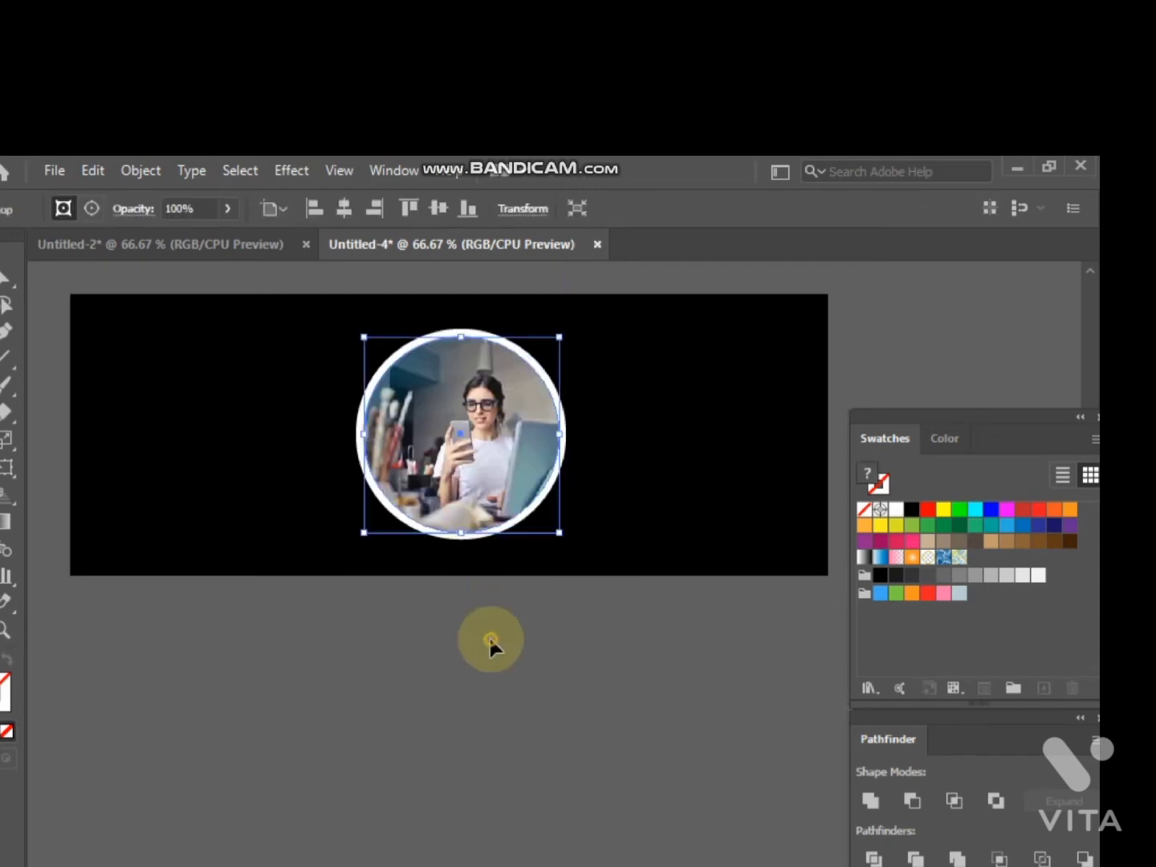
pyautogui.click(489, 635)
# Select the clipped photo with the white circle behind it and group them.
pyautogui.click(520, 468)
pyautogui.scroll(2, 526, 472)
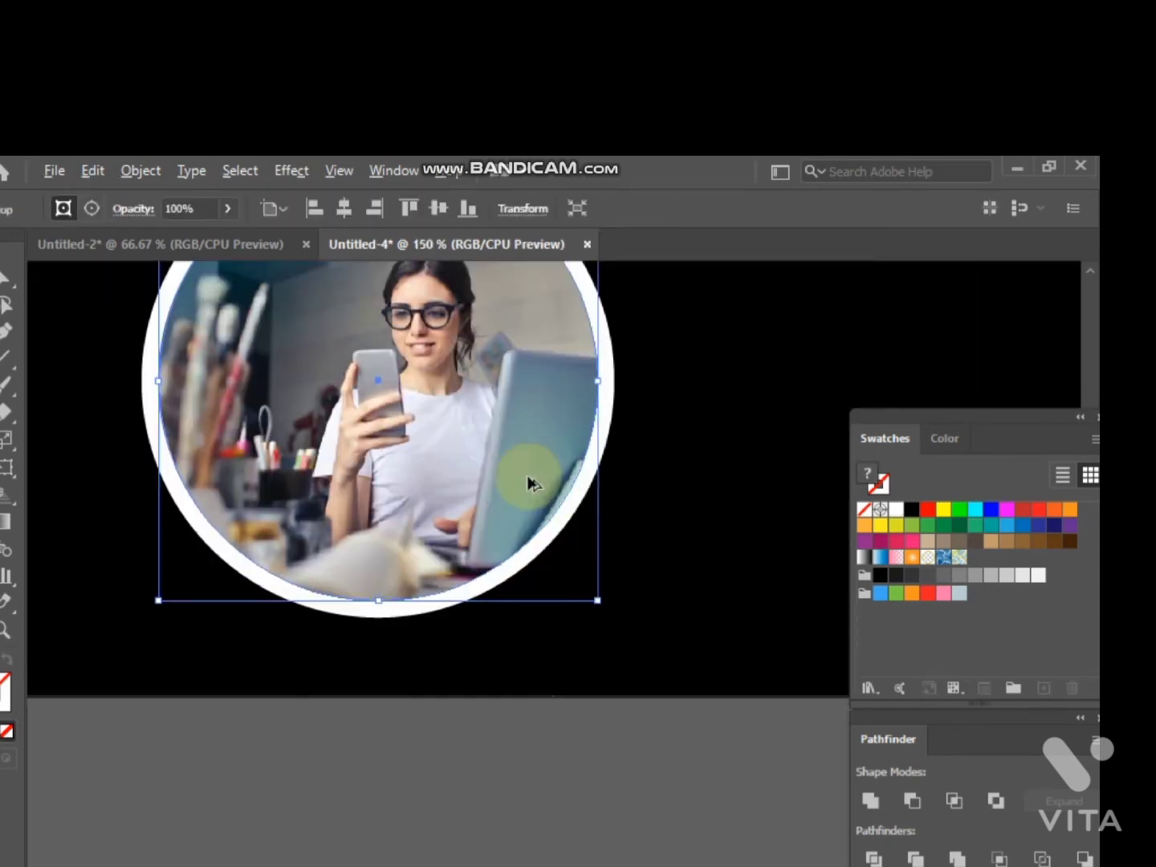
pyautogui.keyDown('shift'); pyautogui.click(612, 411); pyautogui.keyUp('shift')
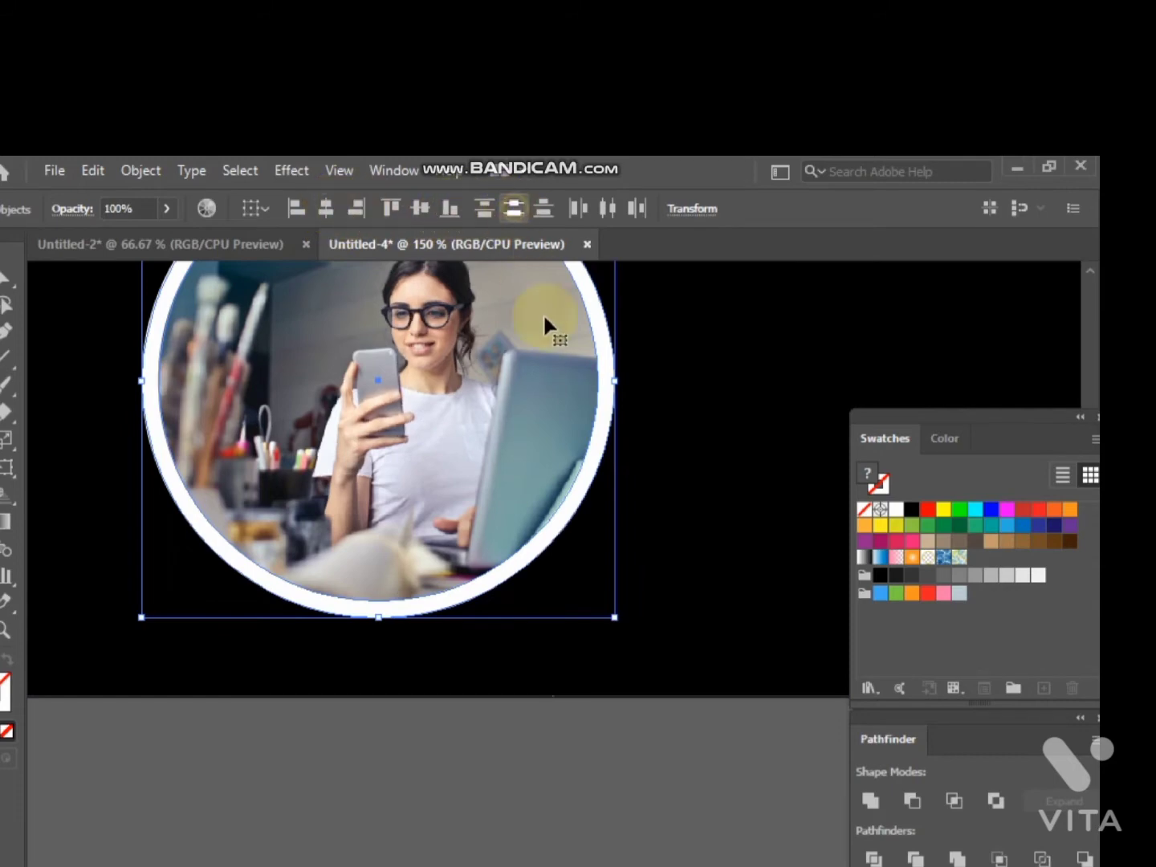
pyautogui.scroll(5, 473, 539)
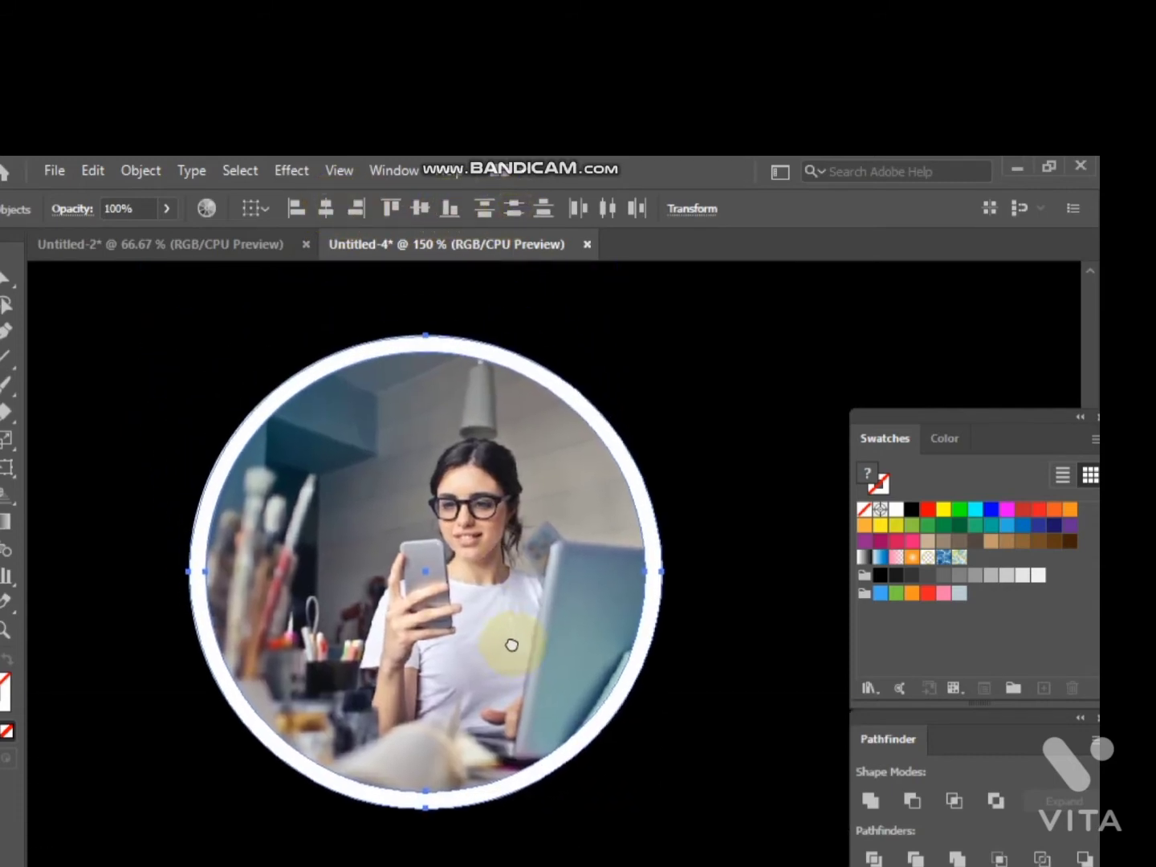
pyautogui.hotkey('ctrl', 'g')
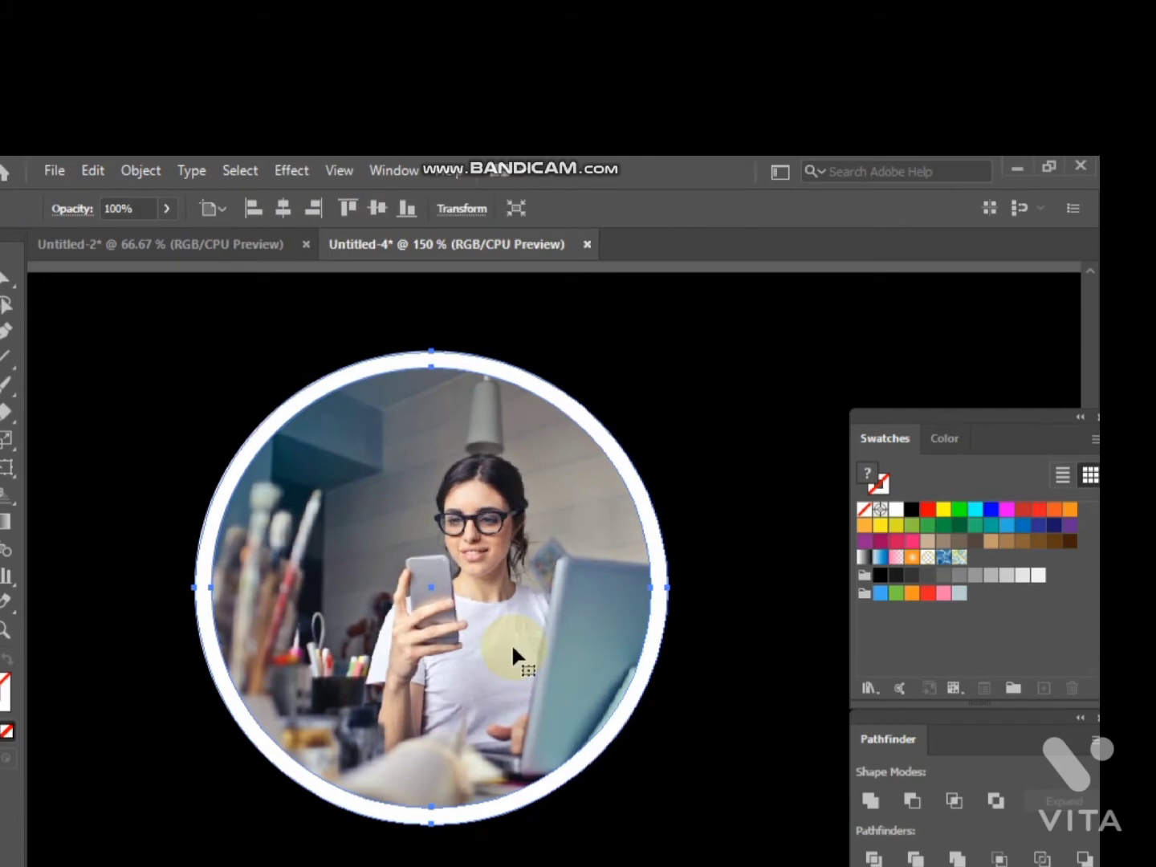
pyautogui.scroll(-3, 515, 632)
pyautogui.click(521, 793)
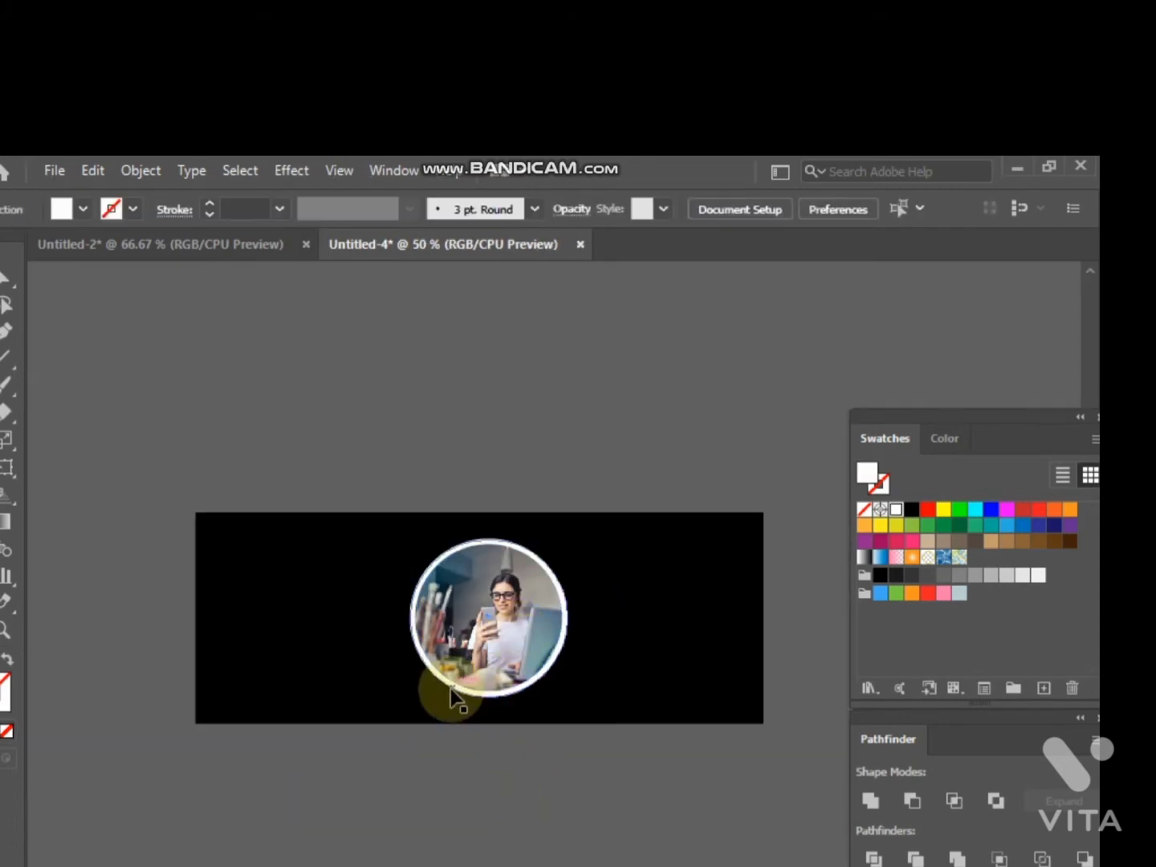
# Set the Type tool's font to Metropolis Medium at 60 pt.
pyautogui.scroll(1, 454, 677)
pyautogui.moveTo(455, 677); pyautogui.dragTo(488, 708)
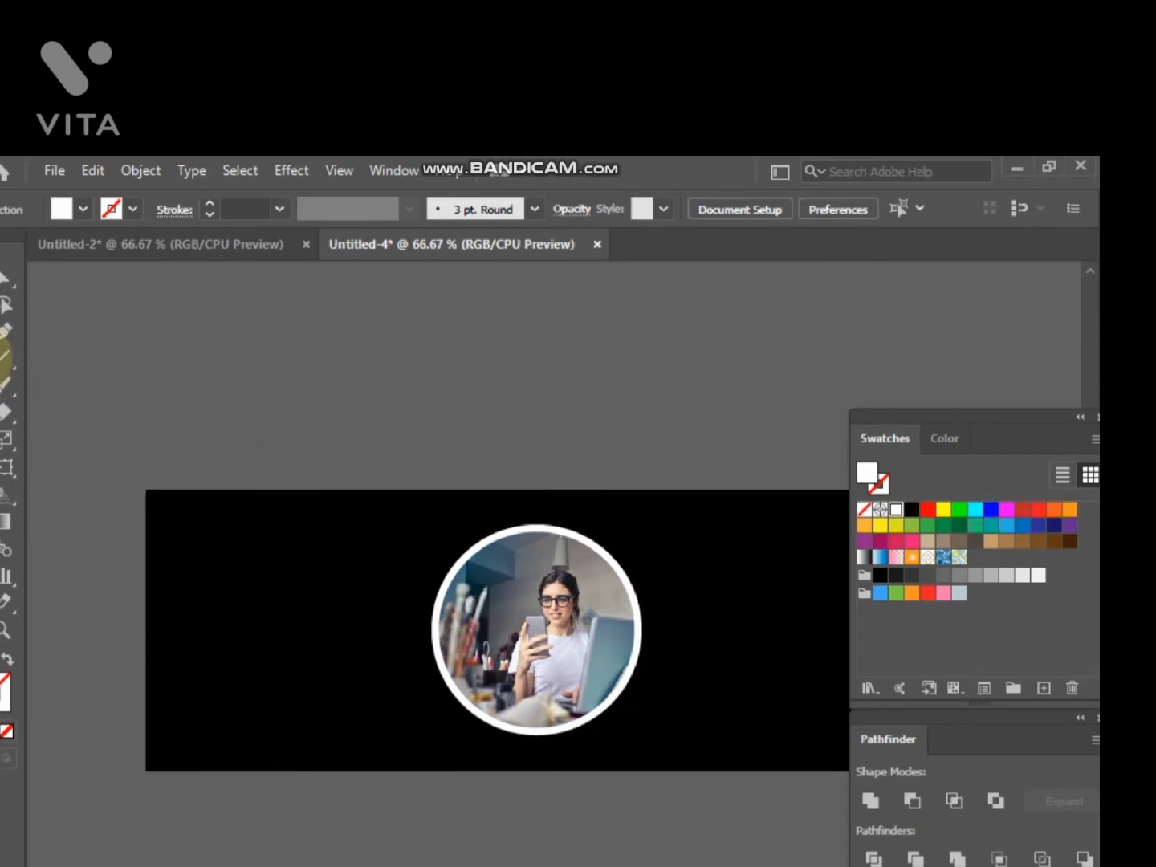
pyautogui.click(4, 364)
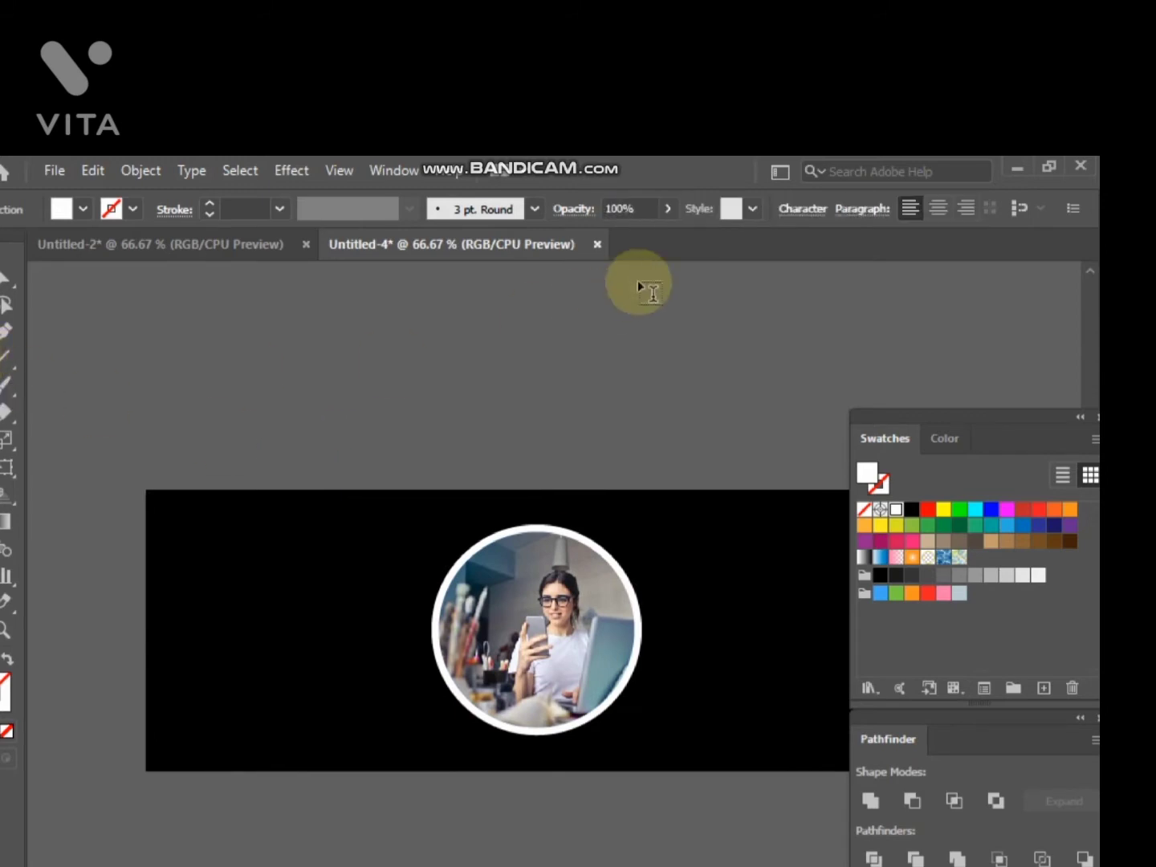
pyautogui.click(805, 208)
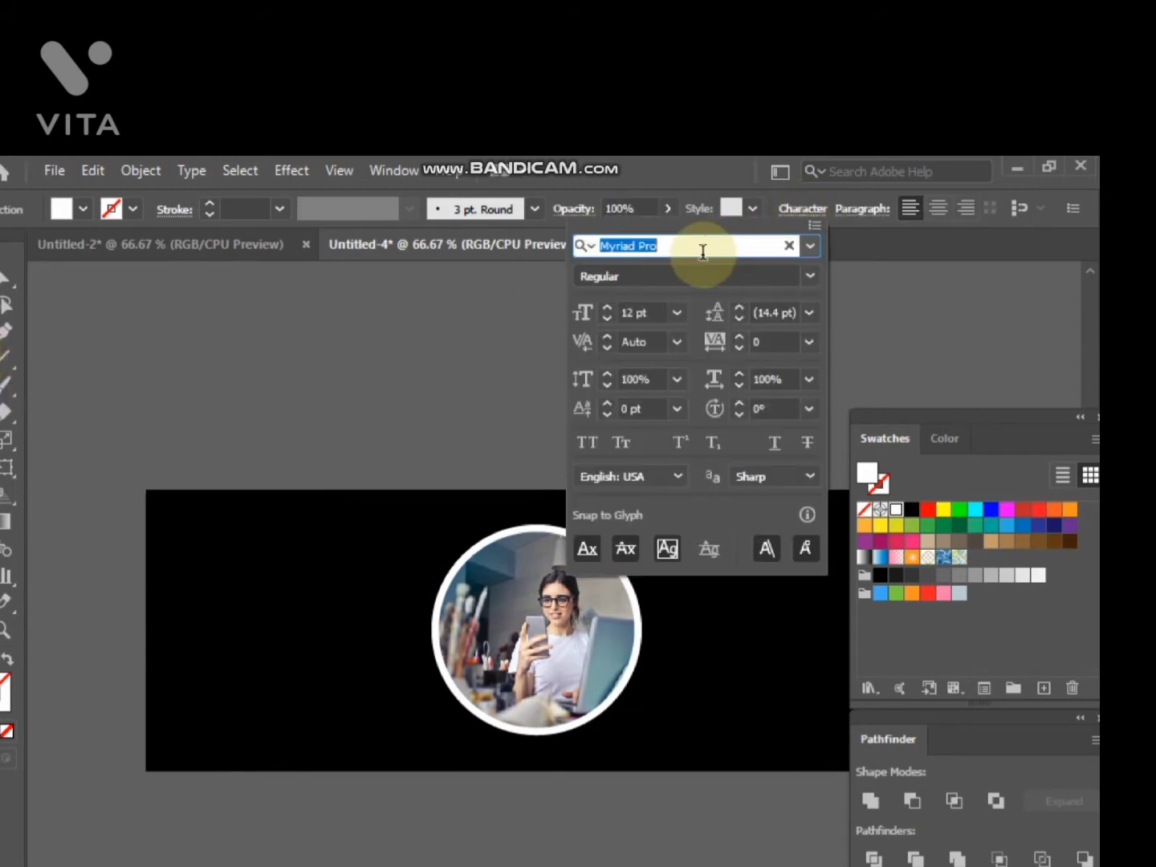
pyautogui.write('me')
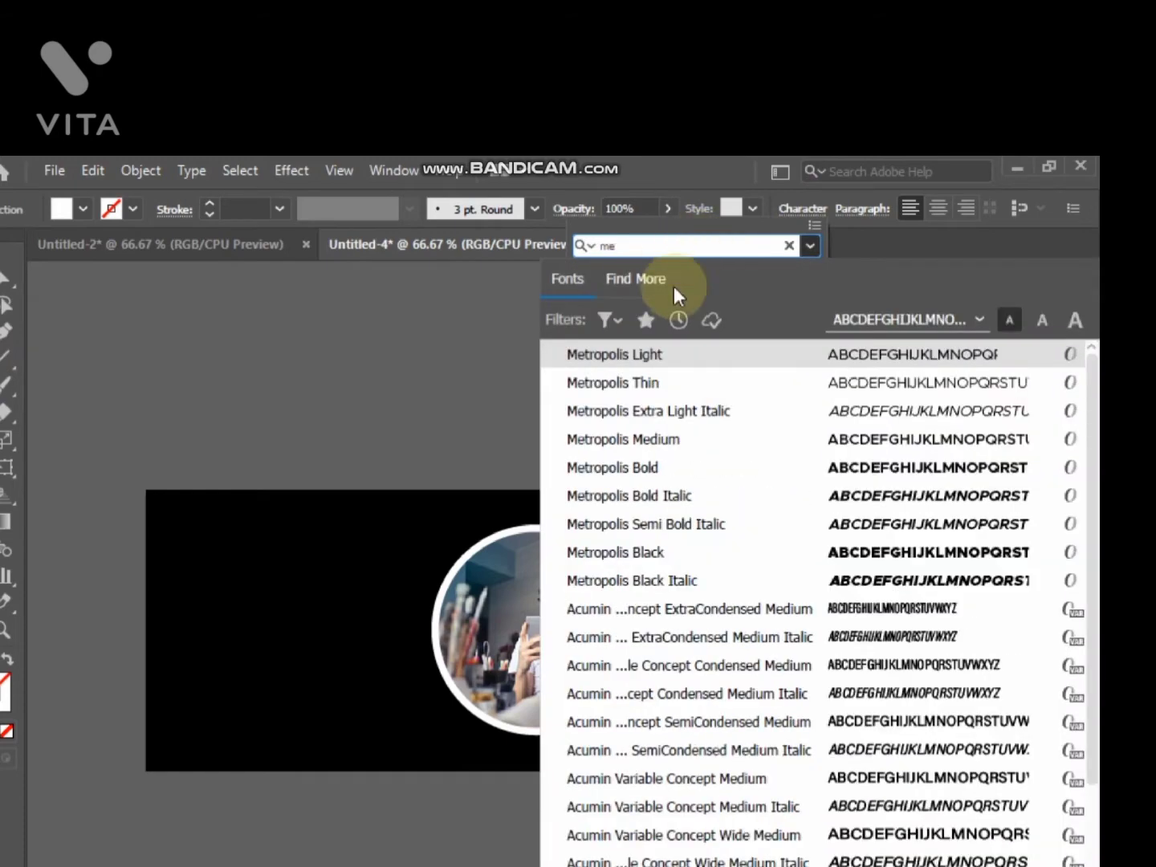
pyautogui.click(654, 468)
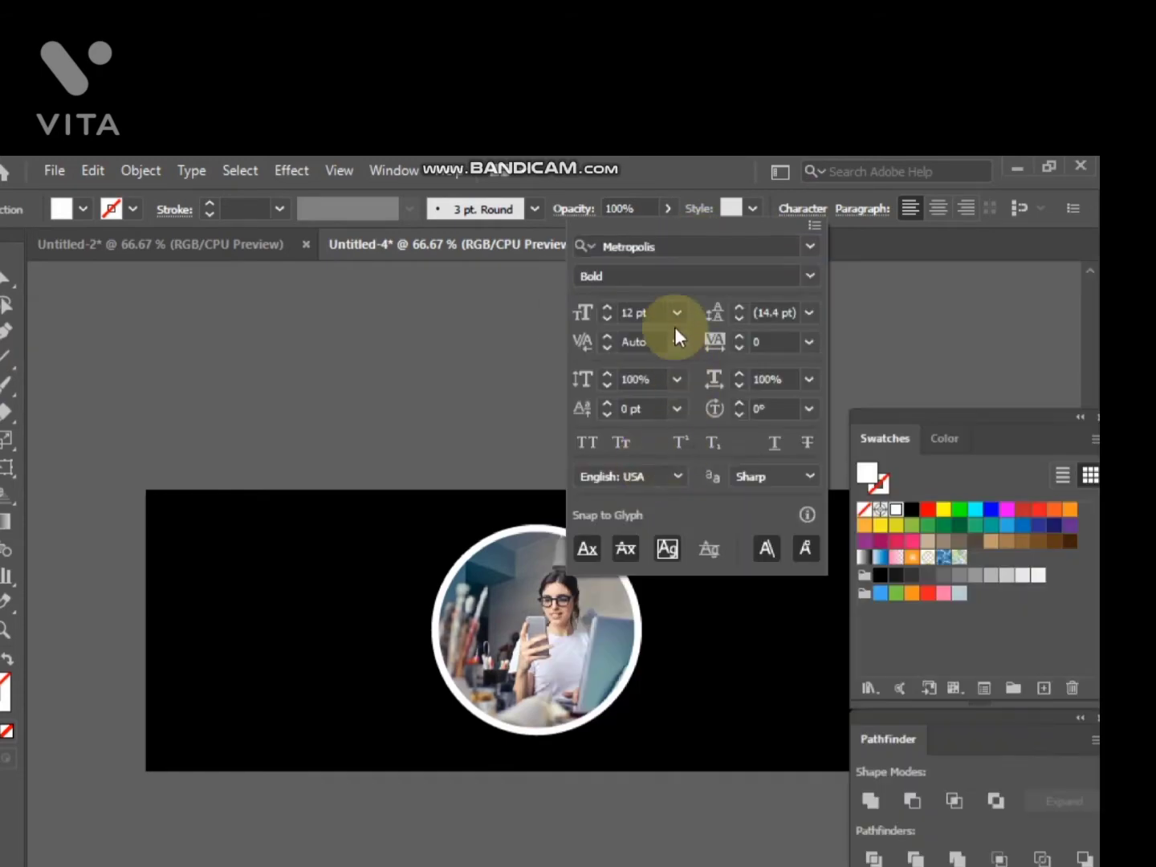
pyautogui.click(679, 314)
pyautogui.click(722, 689)
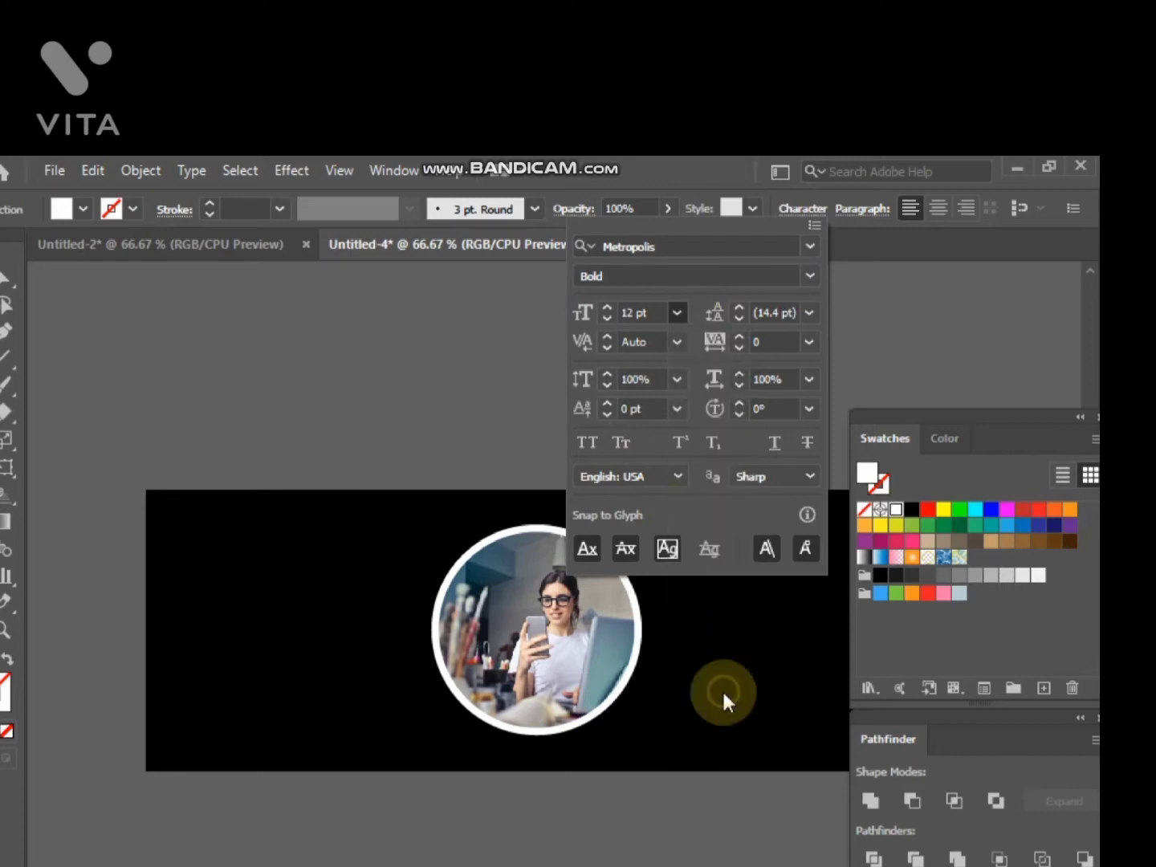
pyautogui.click(810, 276)
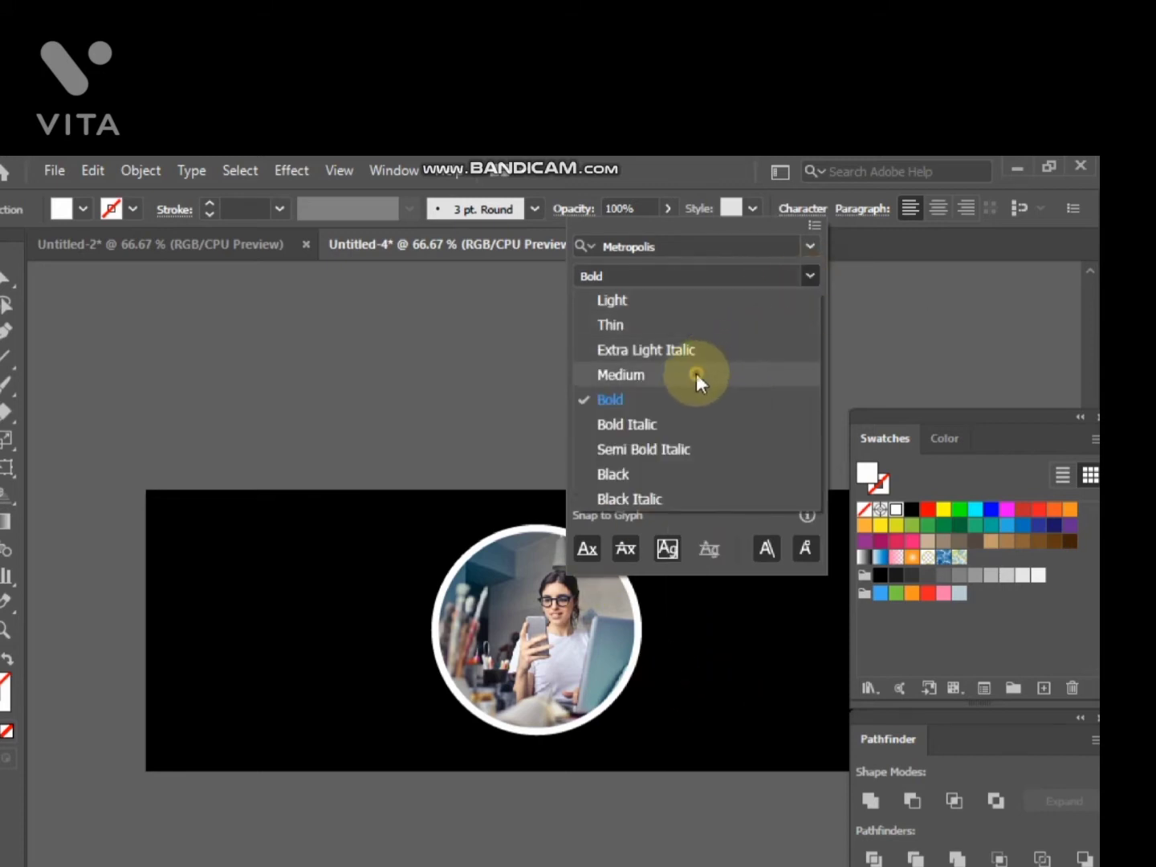
pyautogui.click(696, 374)
# Start an empty text object in the banner's upper-left area and set its fill to white.
pyautogui.click(4, 361)
pyautogui.click(213, 584)
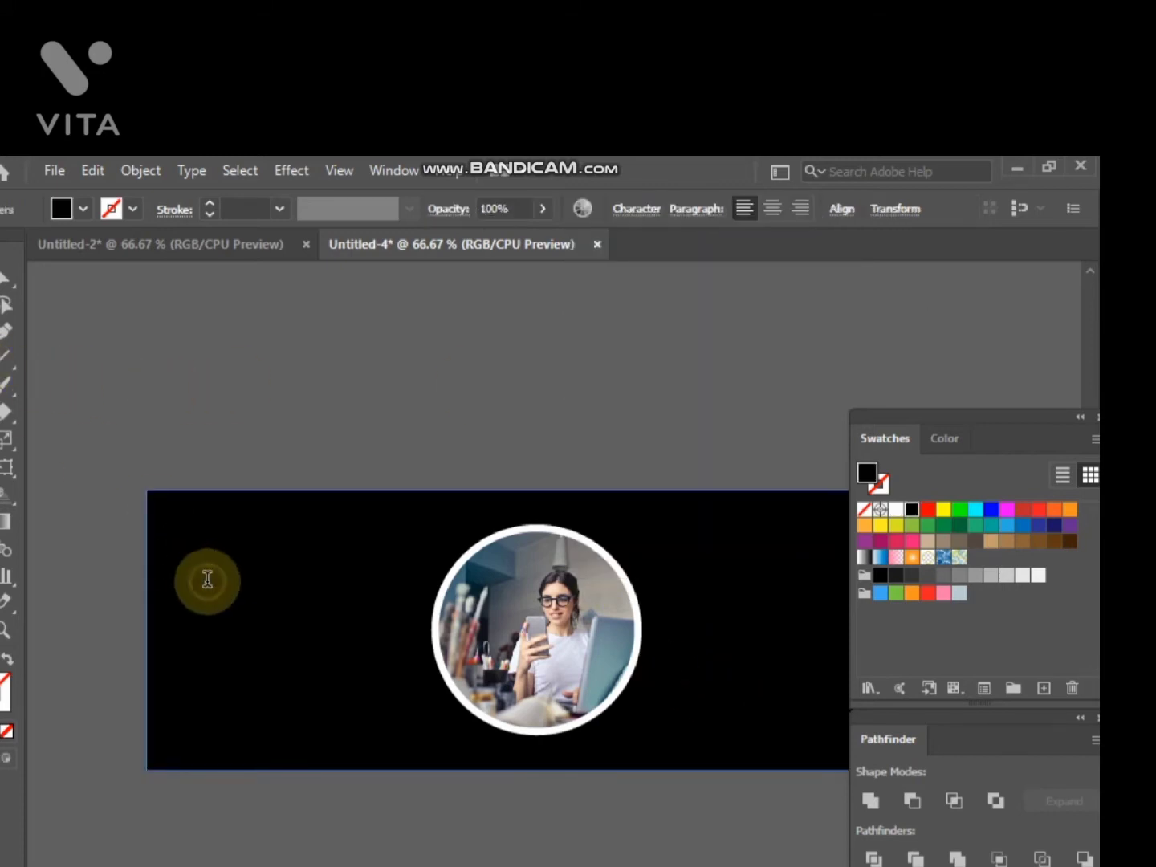
pyautogui.press('BackSpace')
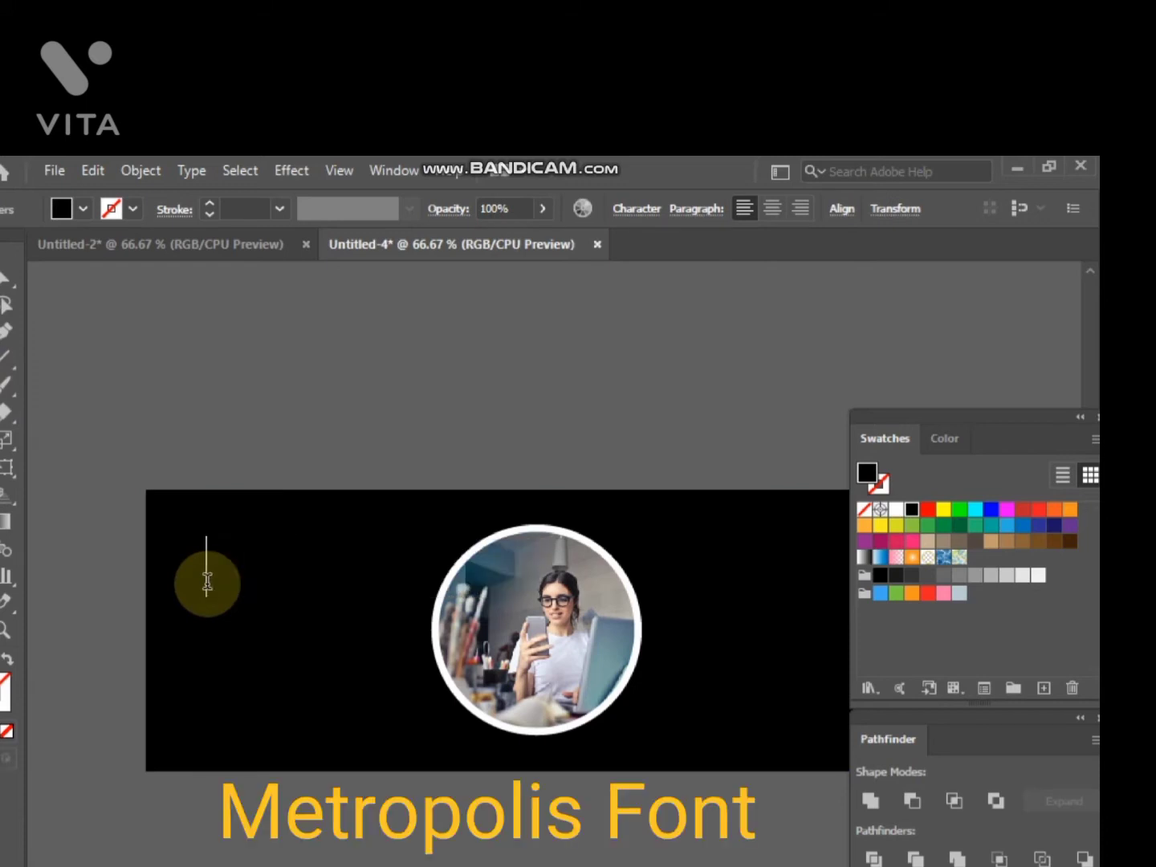
pyautogui.doubleClick(5, 692)
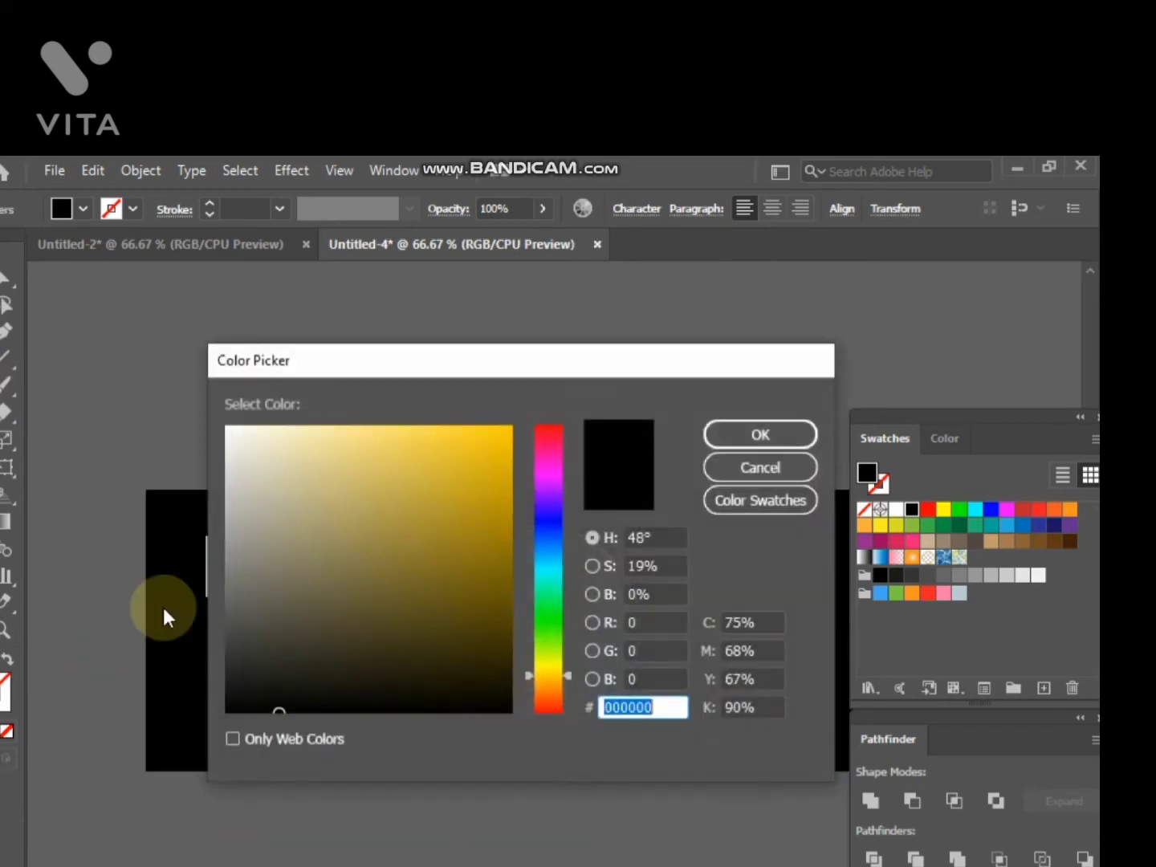
pyautogui.click(236, 451)
pyautogui.click(234, 423)
pyautogui.click(734, 435)
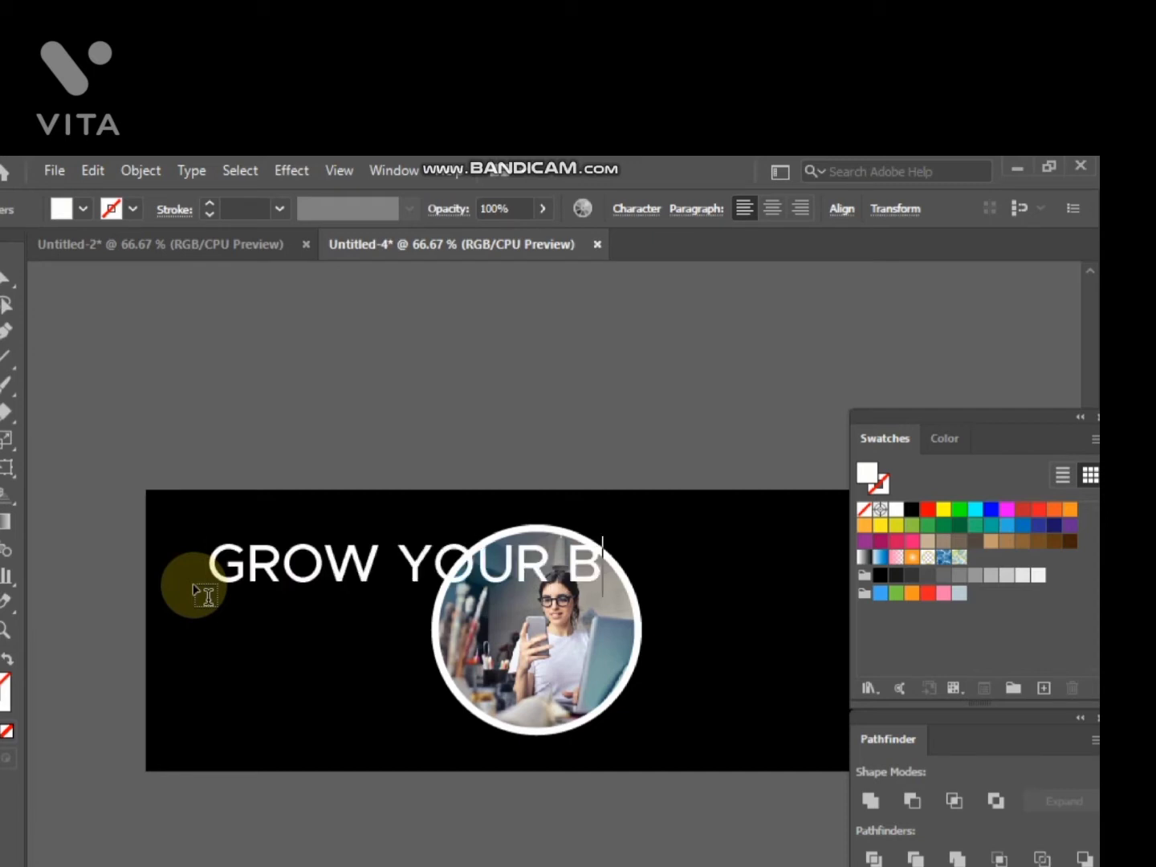
# Complete the heading text as "GROW YOUR", removing the unfinished third word.
pyautogui.write('S')
pyautogui.press('BackSpace')
pyautogui.write('U')
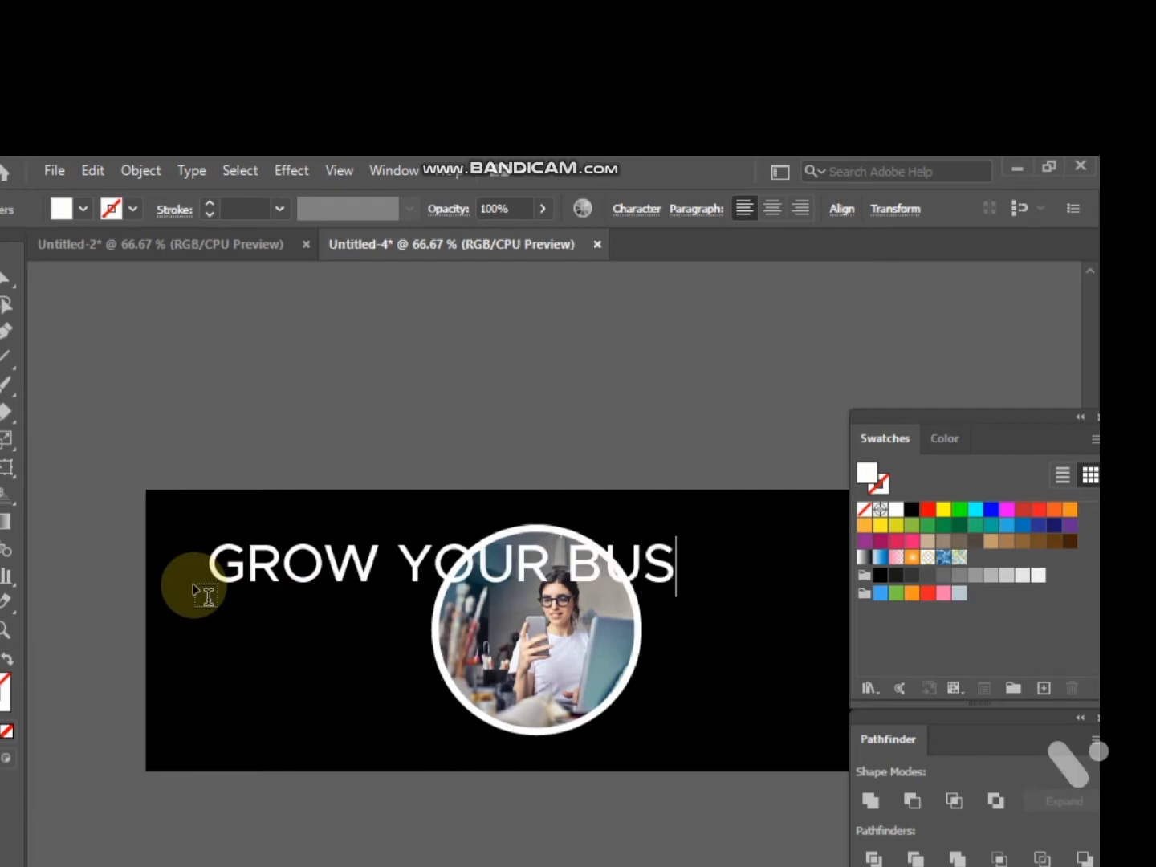
pyautogui.press('BackSpace')
pyautogui.click(4, 280)
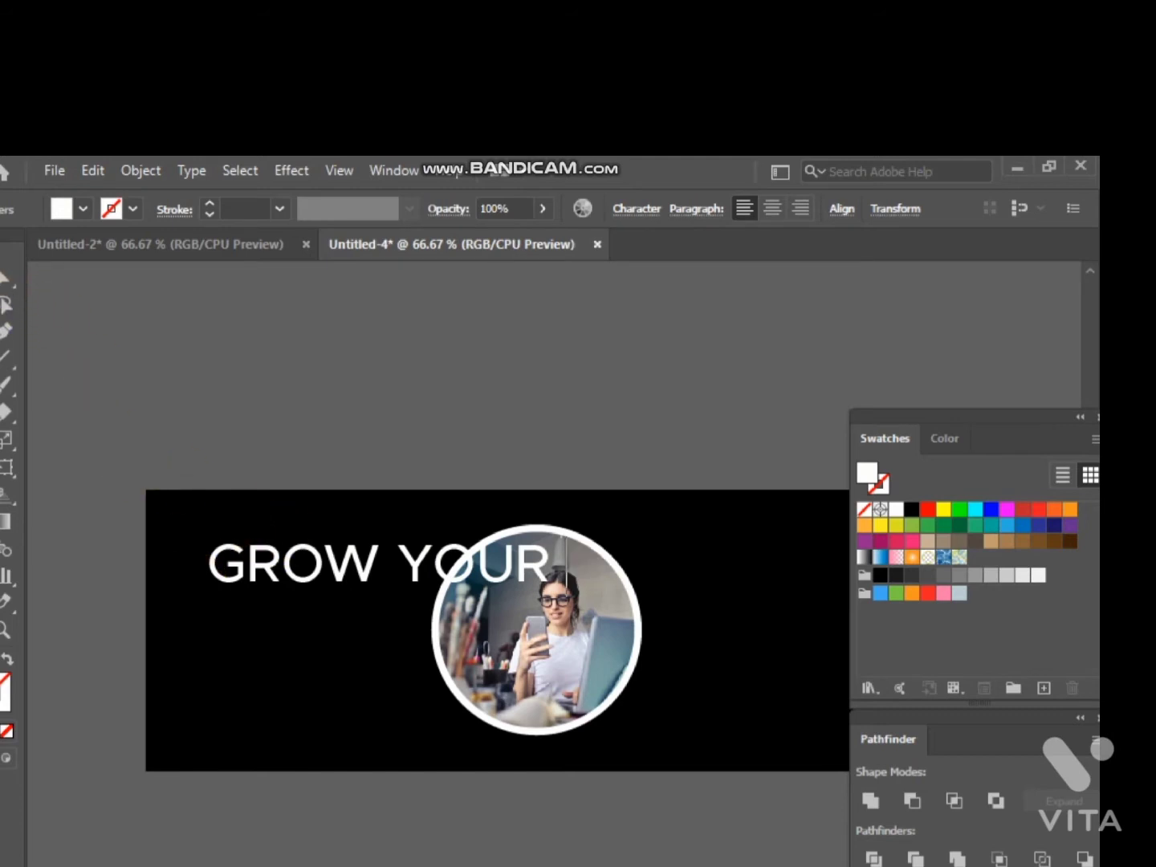
# Set the "GROW YOUR" heading's font size to 36 pt and nudge it slightly sideways in the banner.
pyautogui.click(475, 577)
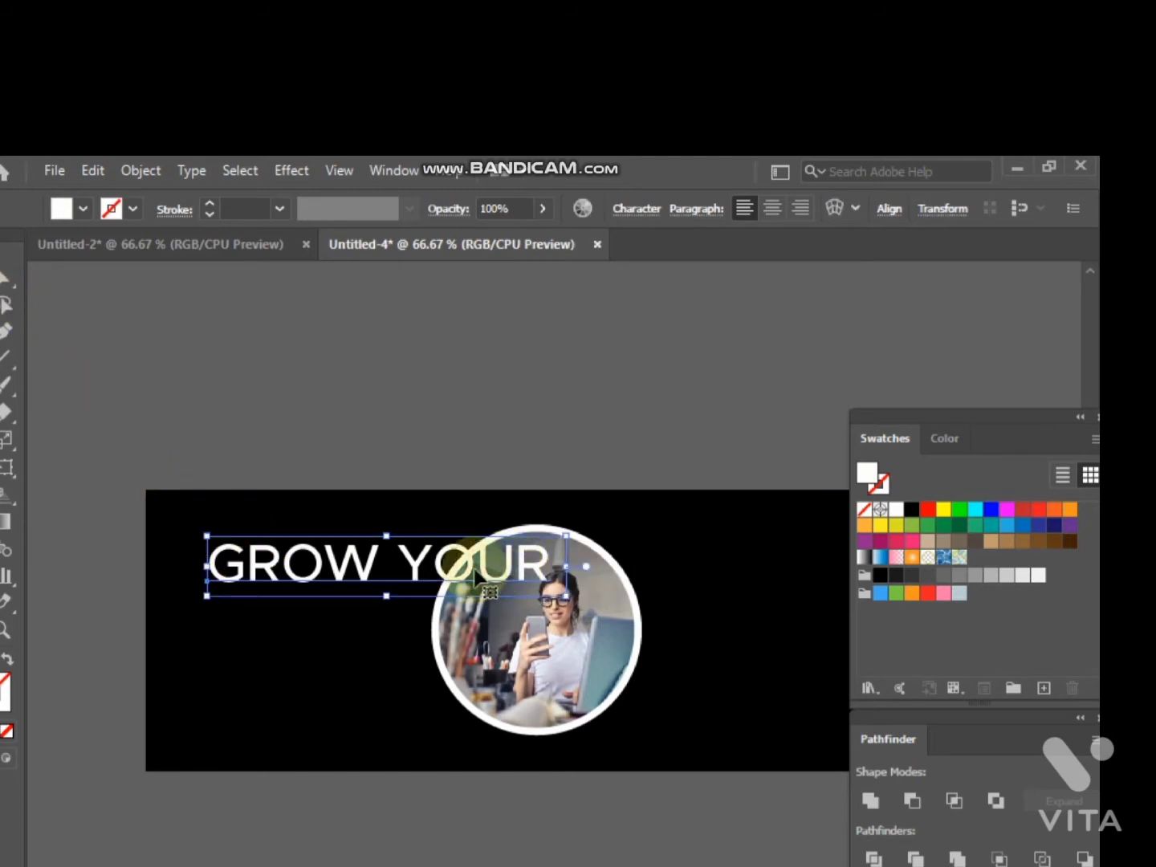
pyautogui.click(648, 213)
pyautogui.click(511, 312)
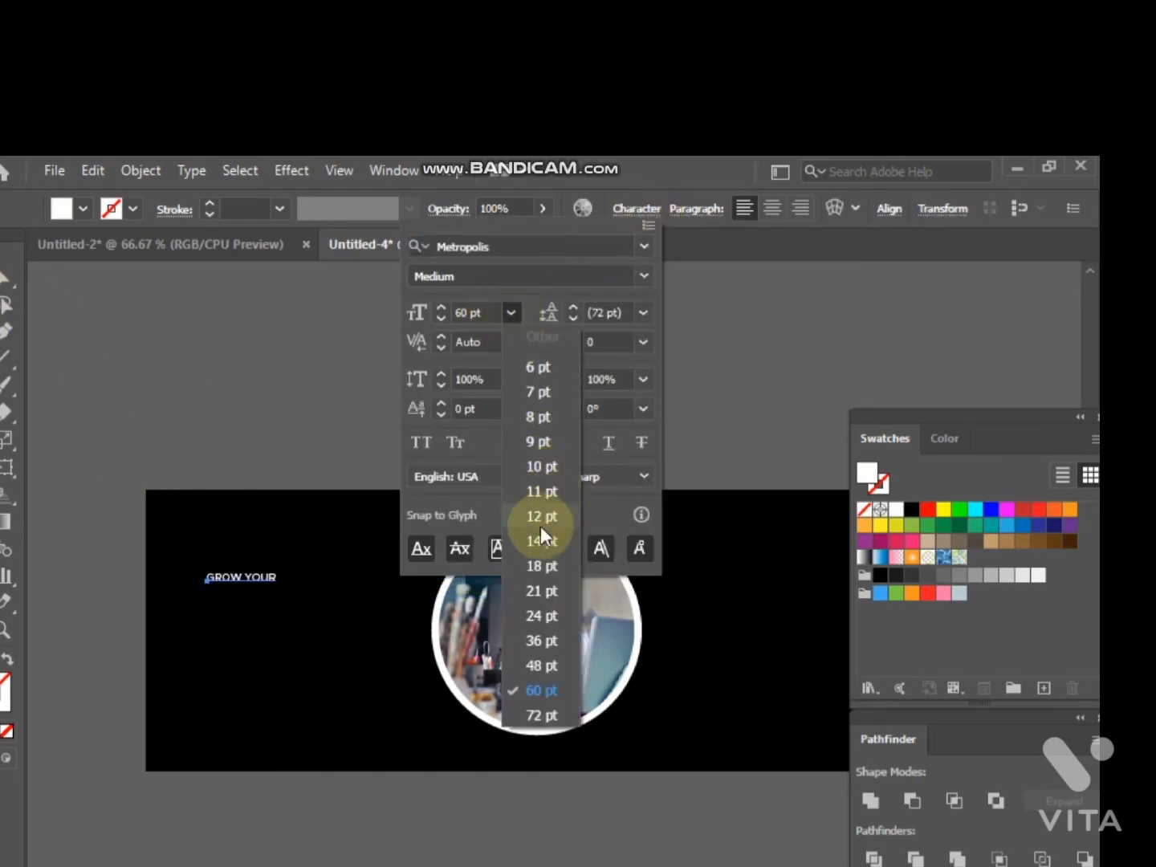
pyautogui.click(557, 642)
pyautogui.click(324, 414)
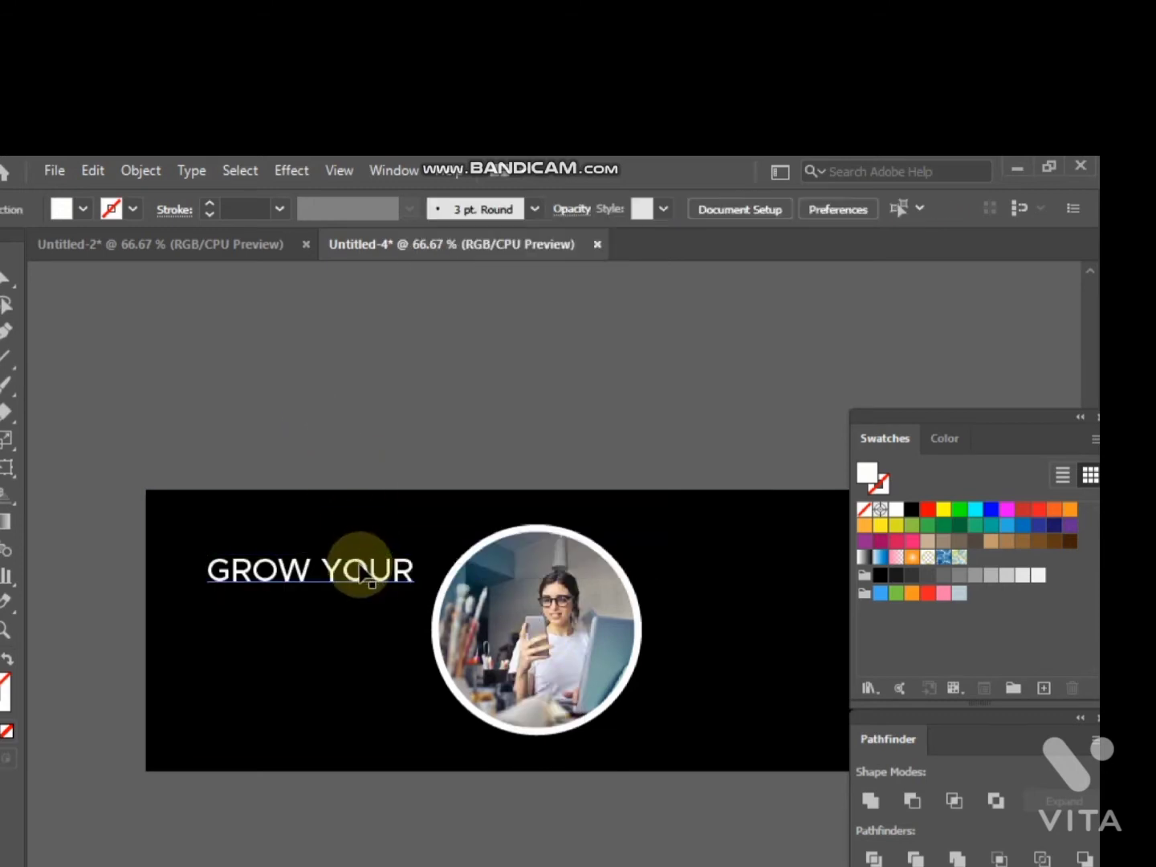
pyautogui.moveTo(355, 564); pyautogui.dragTo(357, 565)
pyautogui.click(344, 395)
# Add a separate text object reading "BUSINESS" below the heading and fill it with white.
pyautogui.press('t')
pyautogui.click(190, 647)
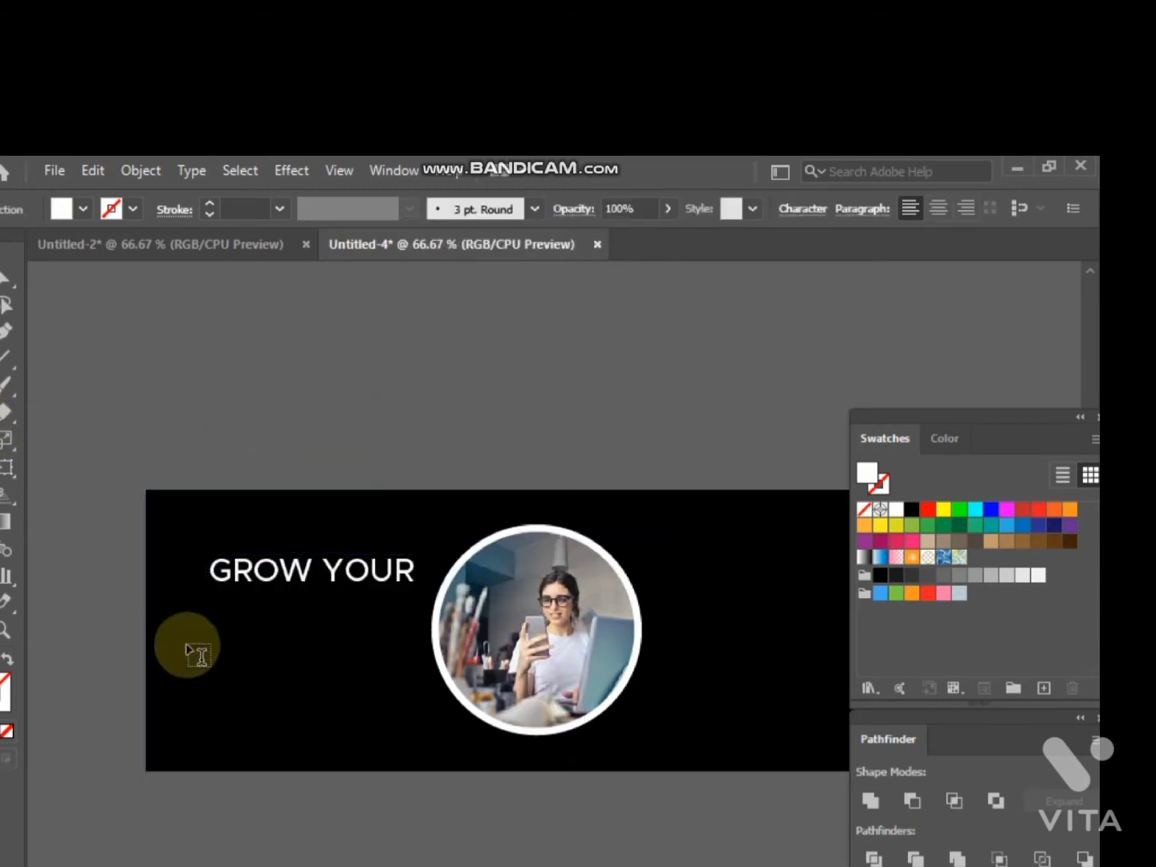
pyautogui.press('BackSpace')
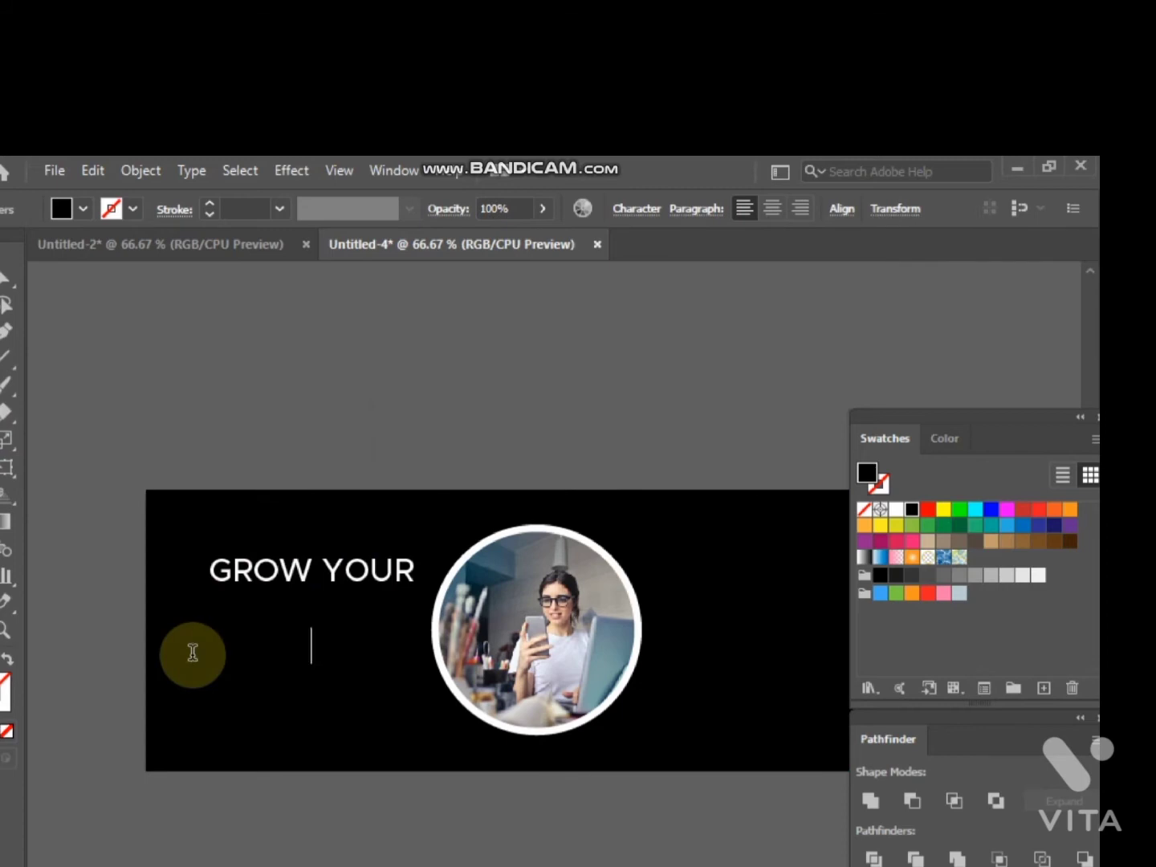
pyautogui.doubleClick(1, 666)
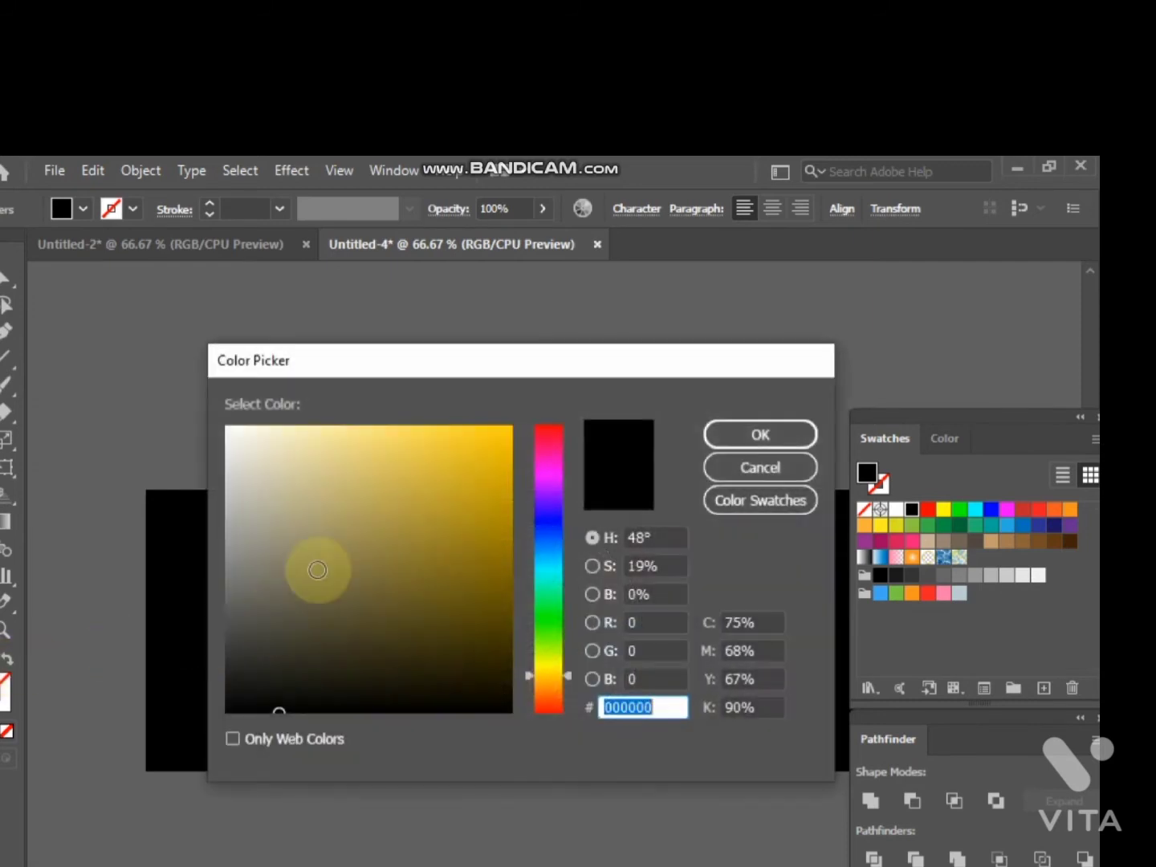
pyautogui.moveTo(317, 570); pyautogui.dragTo(201, 409)
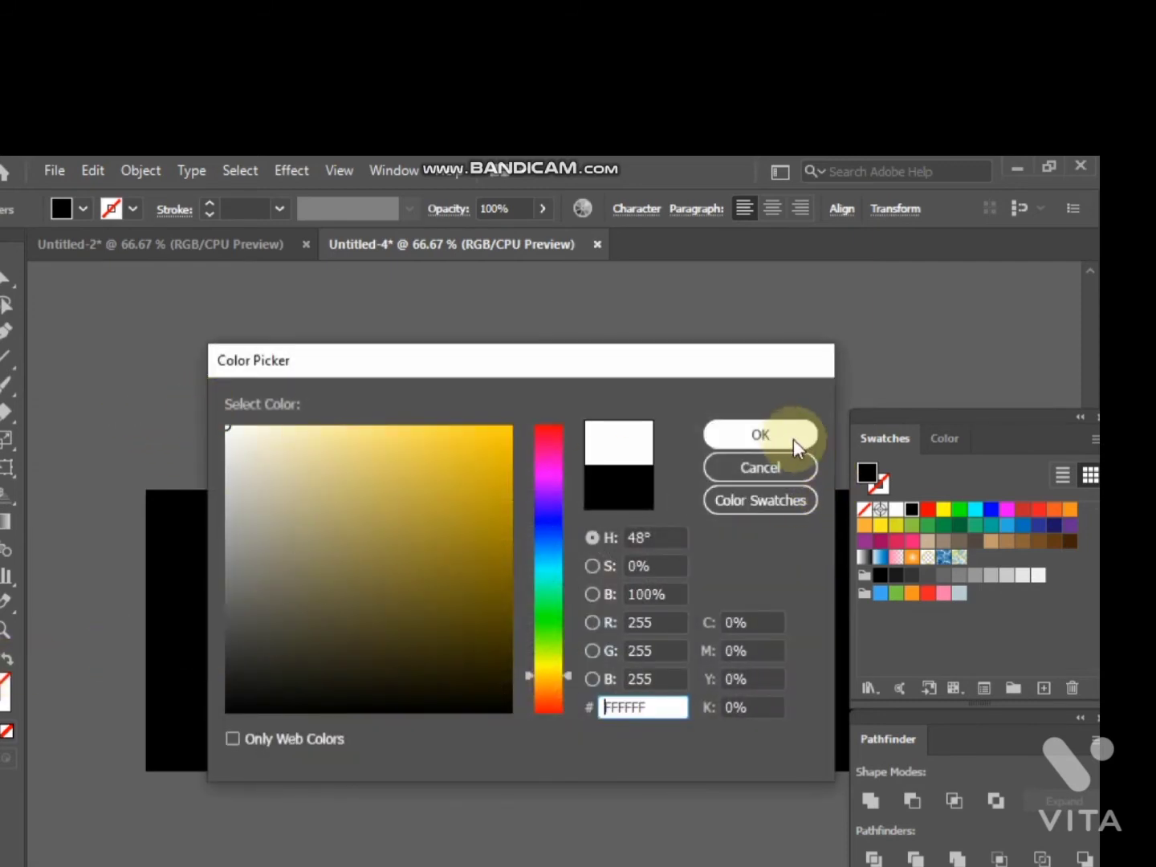
pyautogui.click(761, 435)
pyautogui.click(3, 275)
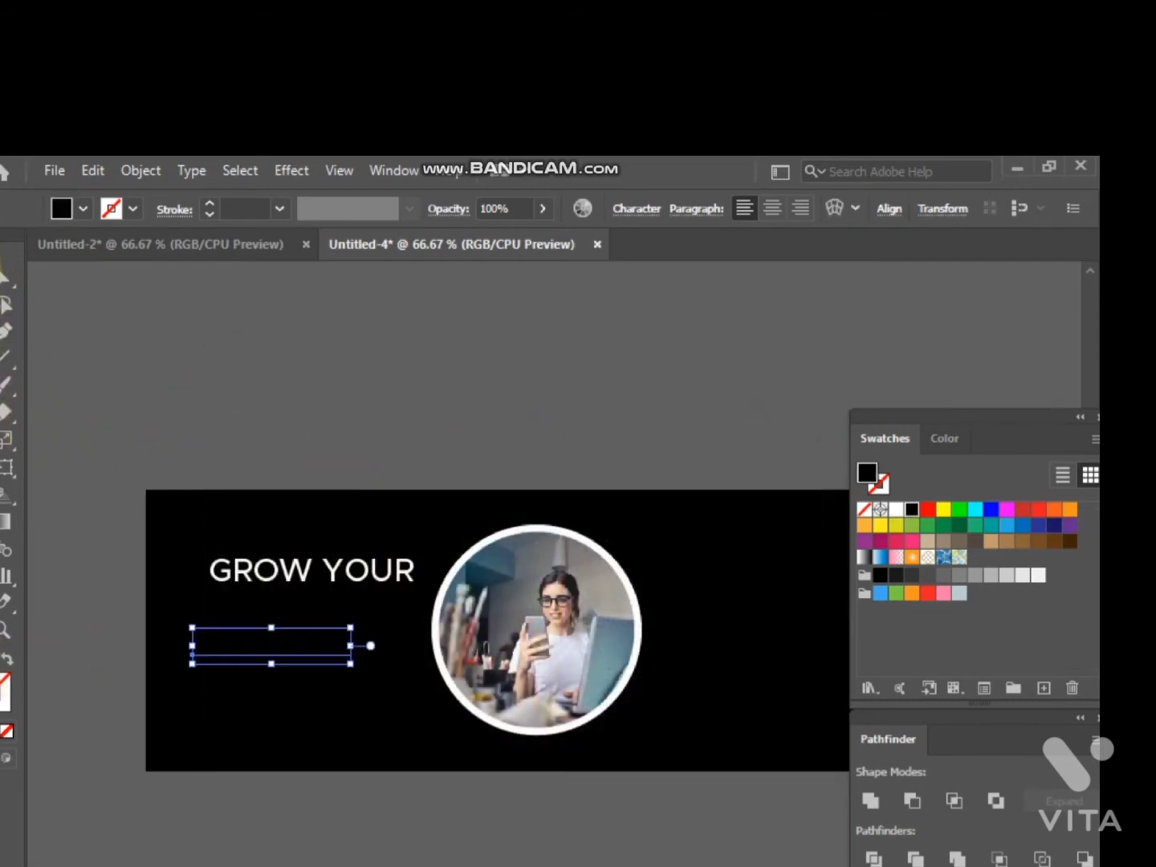
pyautogui.click(898, 511)
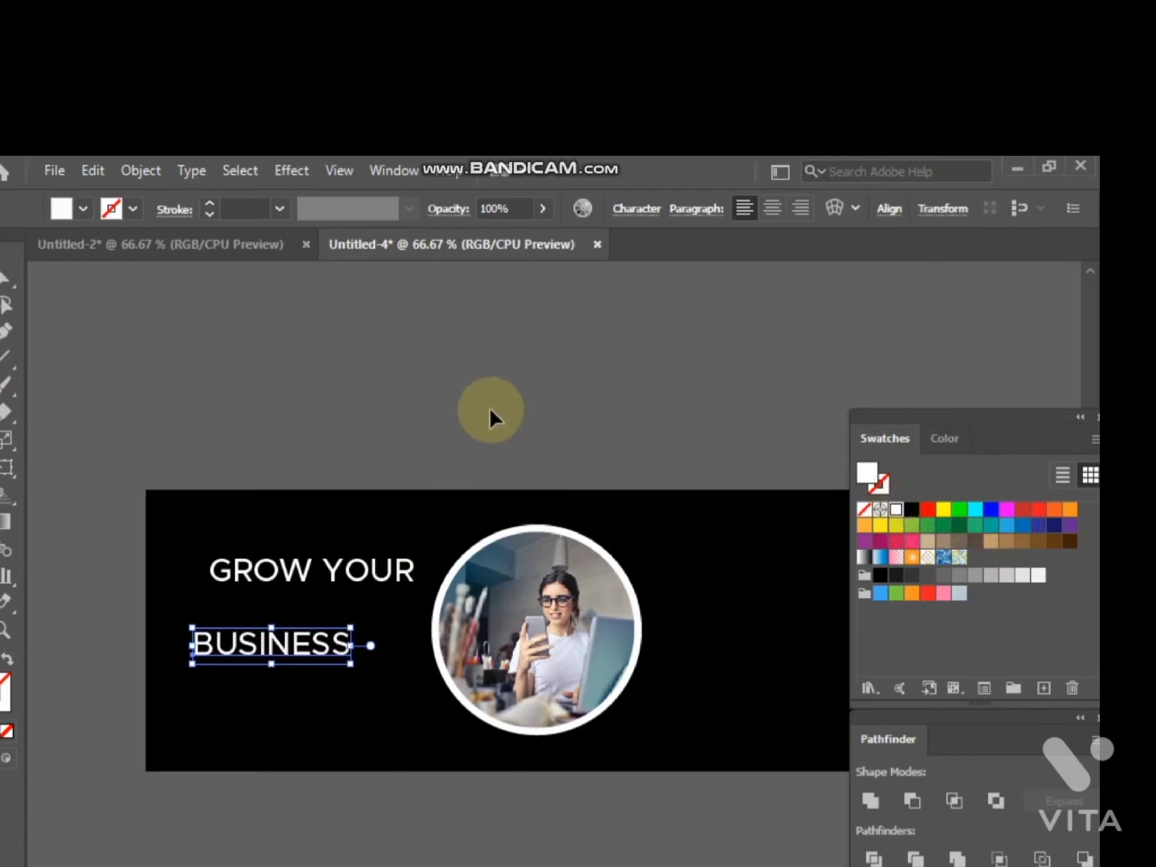
pyautogui.click(418, 437)
# Align "BUSINESS" directly beneath "GROW YOUR" and set its font style to Bold.
pyautogui.moveTo(297, 647); pyautogui.dragTo(313, 617)
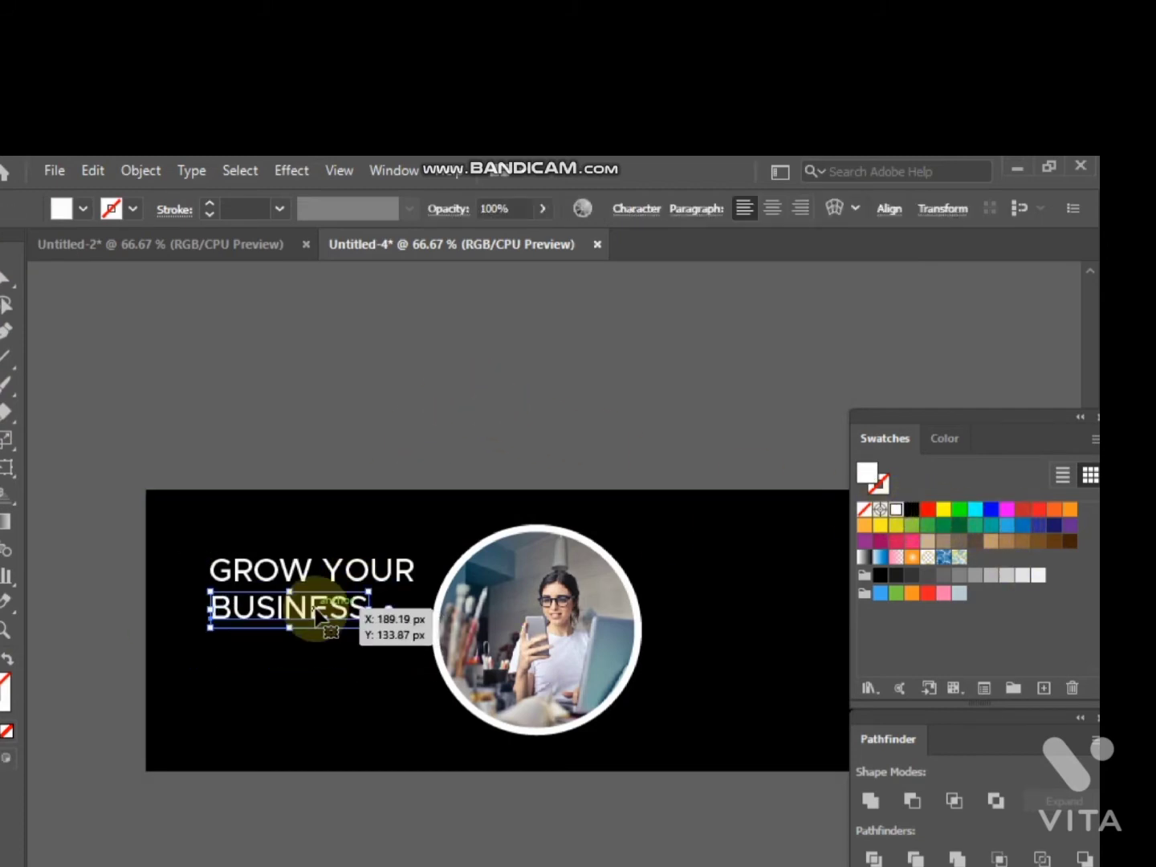
pyautogui.click(640, 208)
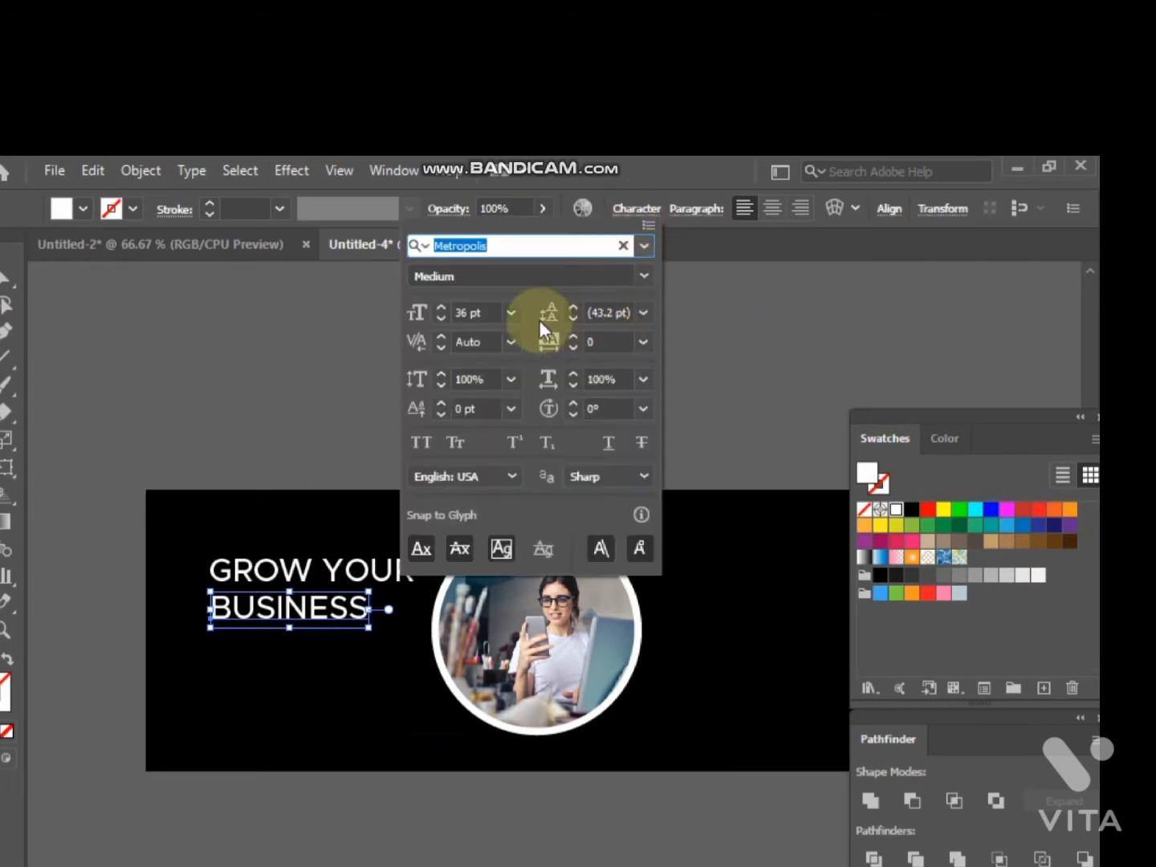
pyautogui.click(644, 275)
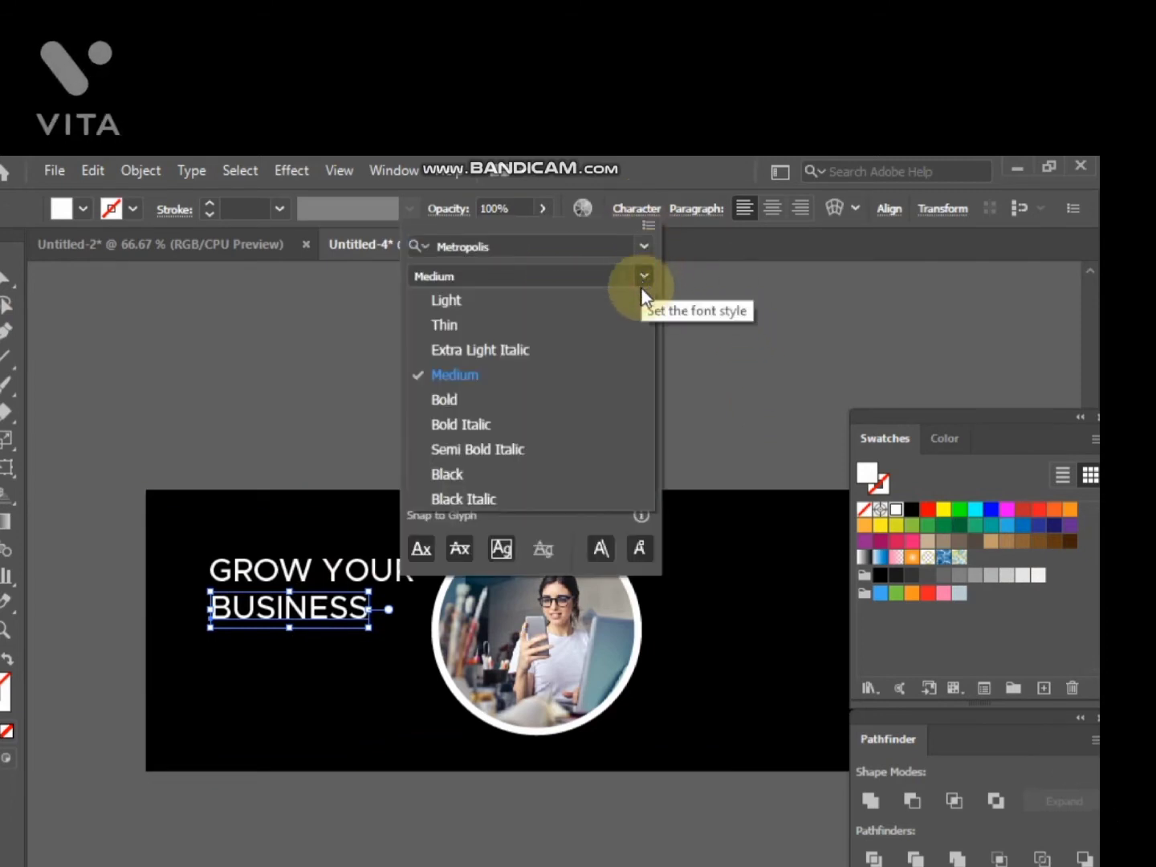
pyautogui.click(527, 402)
pyautogui.click(272, 401)
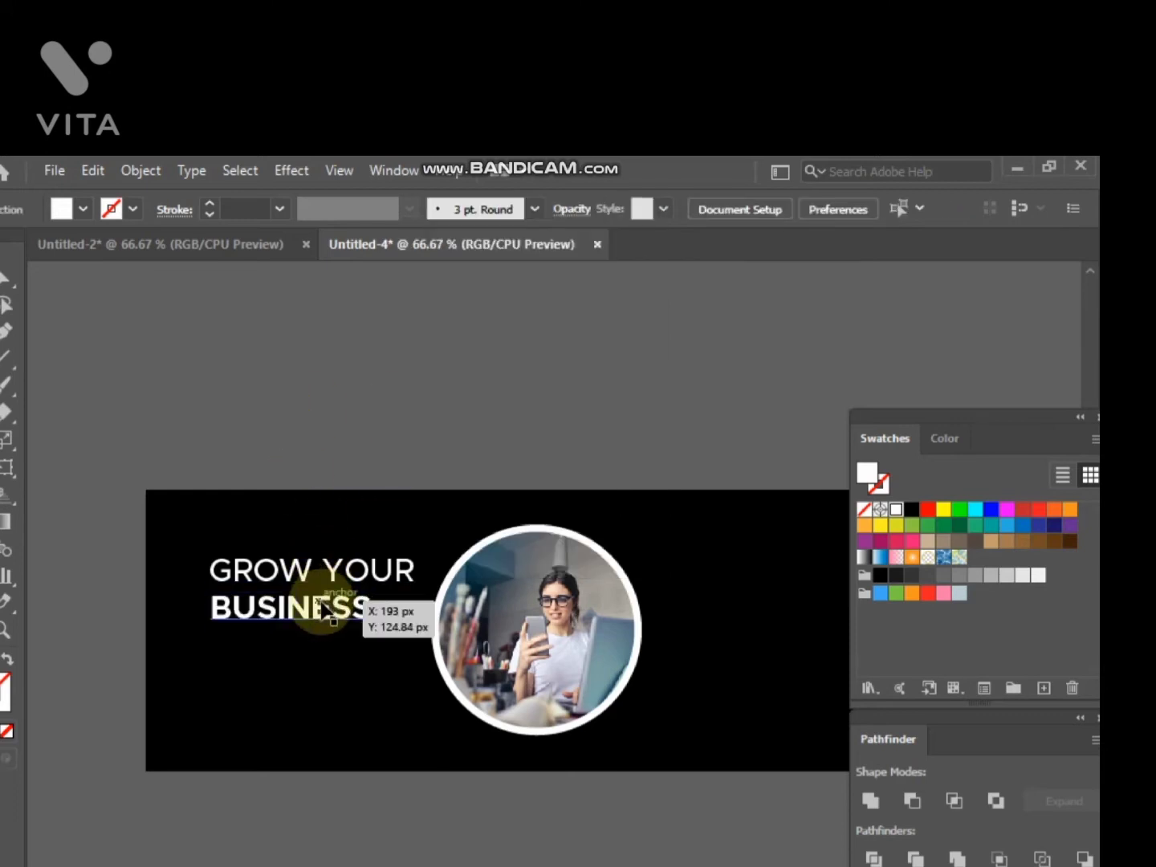
# Fill the "BUSINESS" text with orange, settling on the lighter yellow-orange swatch.
pyautogui.click(326, 604)
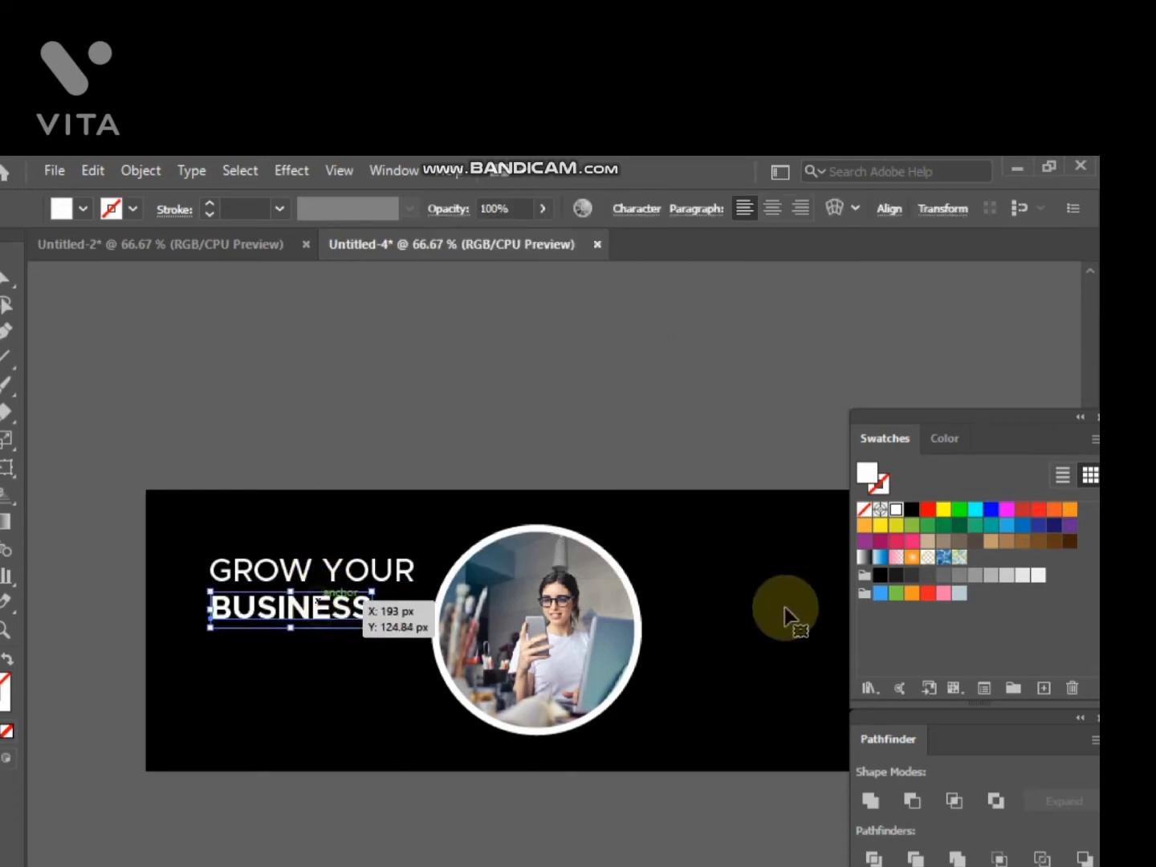
pyautogui.click(1068, 511)
pyautogui.click(468, 400)
pyautogui.click(310, 611)
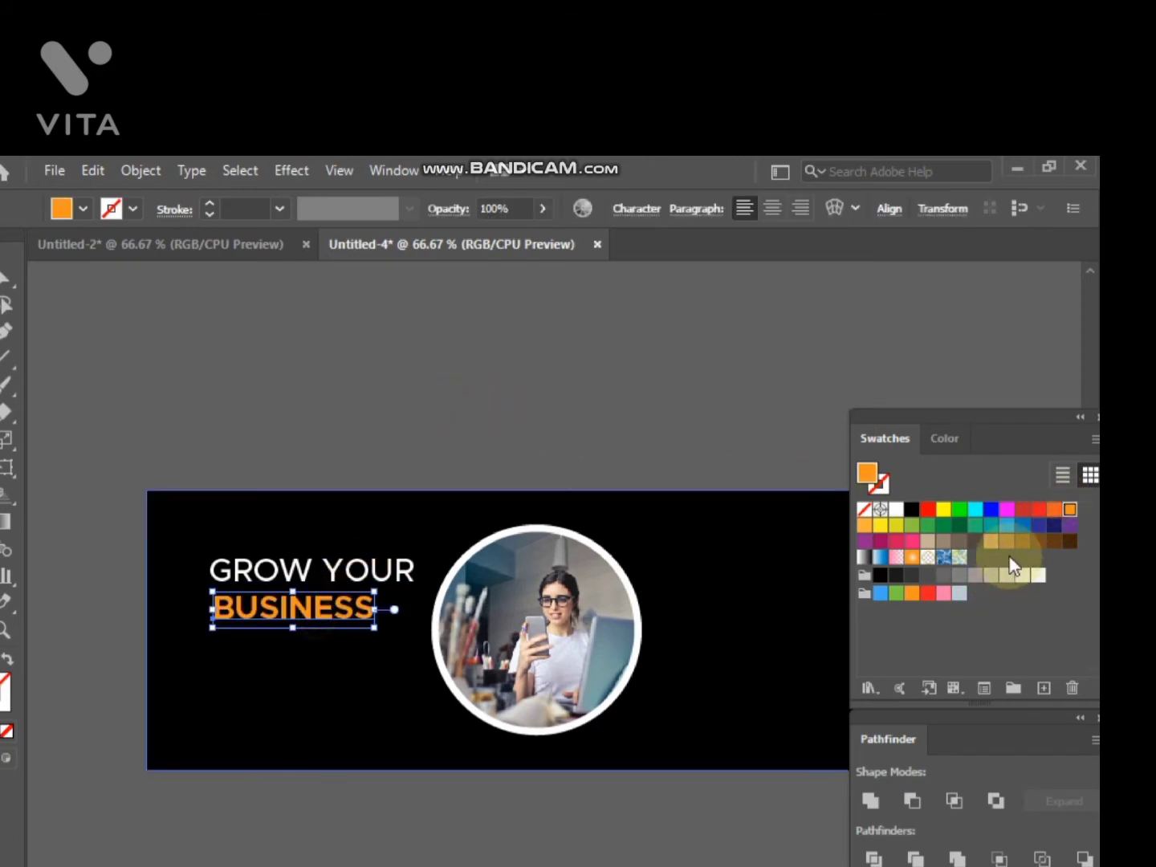
pyautogui.click(868, 526)
pyautogui.click(523, 405)
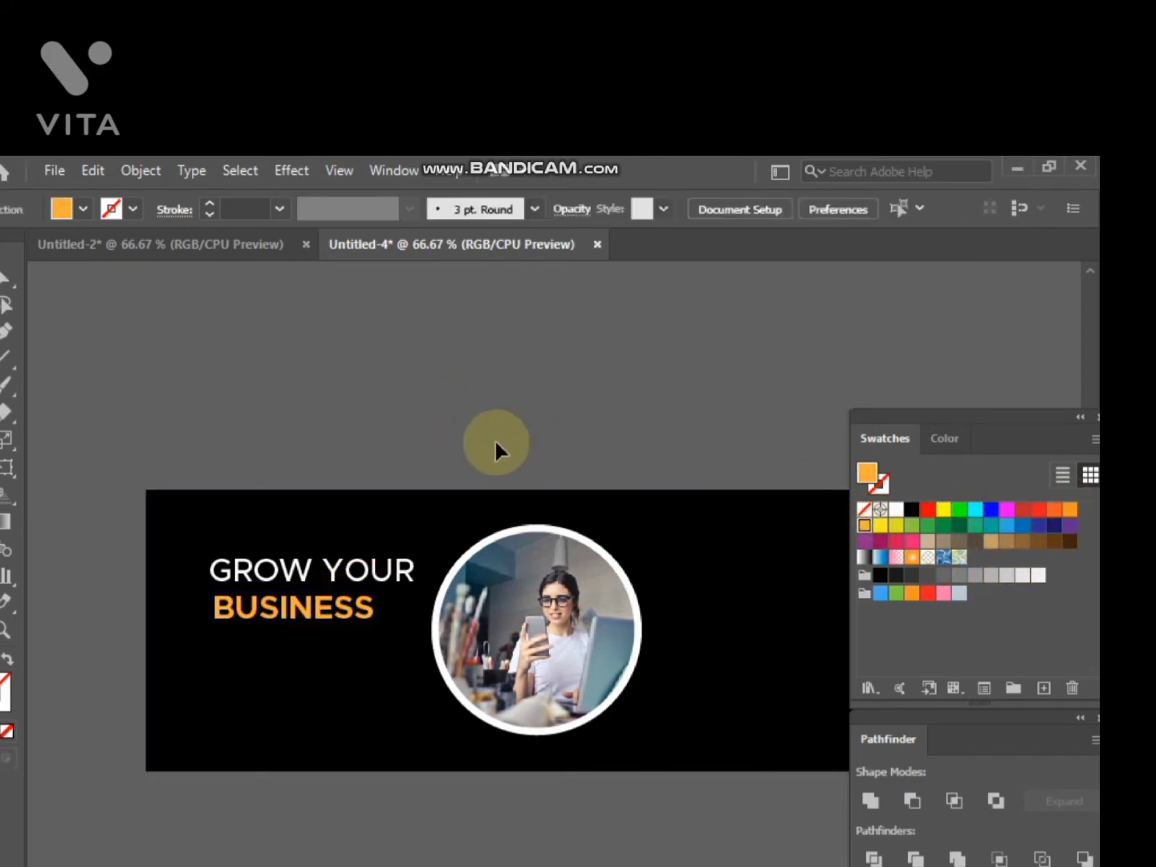
# Select both heading lines together, move them down toward the banner's vertical middle and scale them up proportionally.
pyautogui.scroll(1, 312, 479)
pyautogui.moveTo(343, 450); pyautogui.dragTo(357, 345)
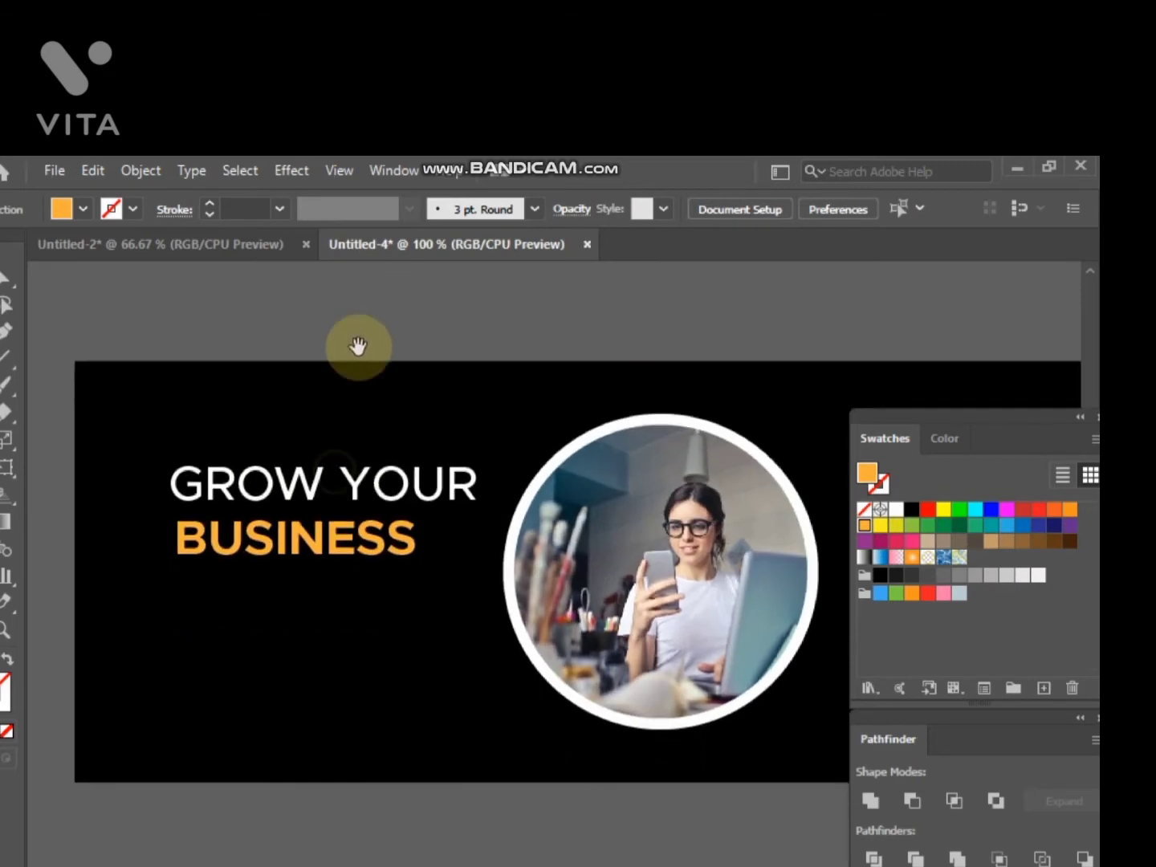
pyautogui.moveTo(428, 373)
pyautogui.mouseDown()
pyautogui.moveTo(474, 415)
pyautogui.moveTo(414, 379)
pyautogui.mouseUp()
pyautogui.click(299, 553)
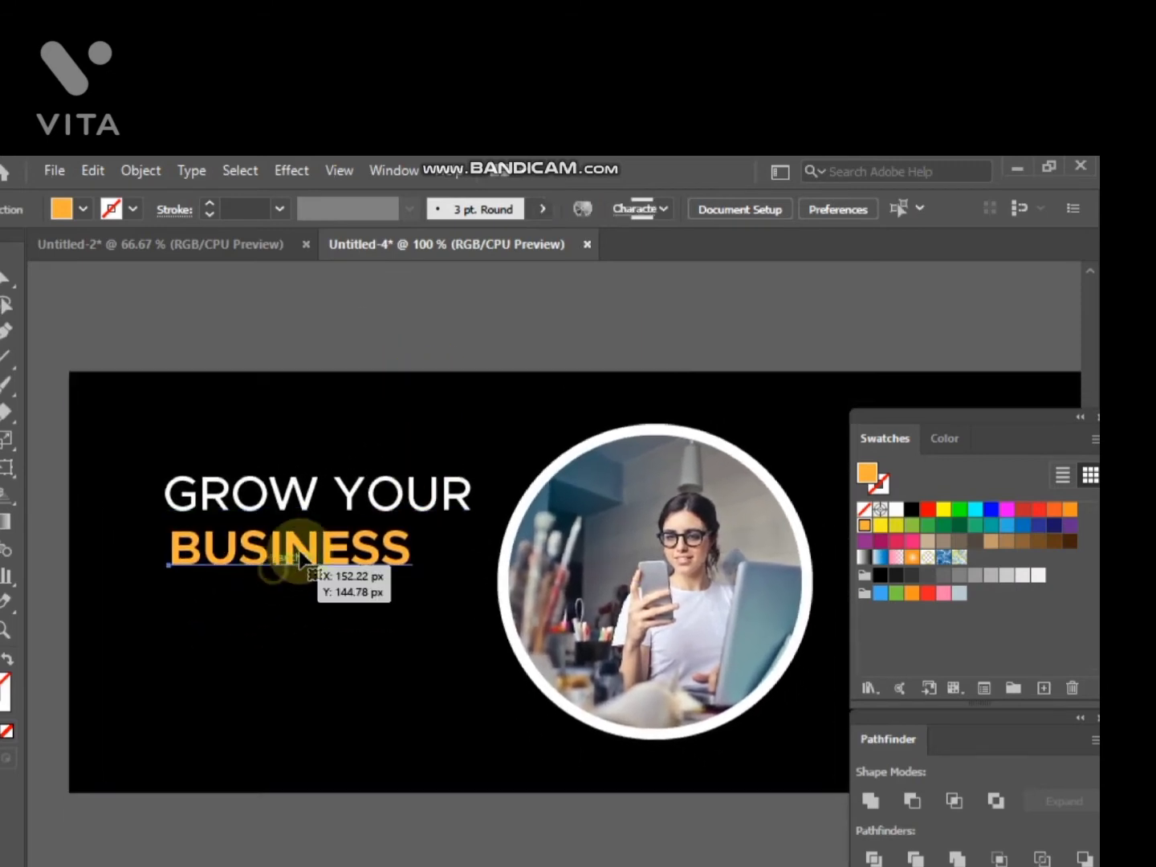
pyautogui.keyDown('shift'); pyautogui.click(343, 500); pyautogui.keyUp('shift')
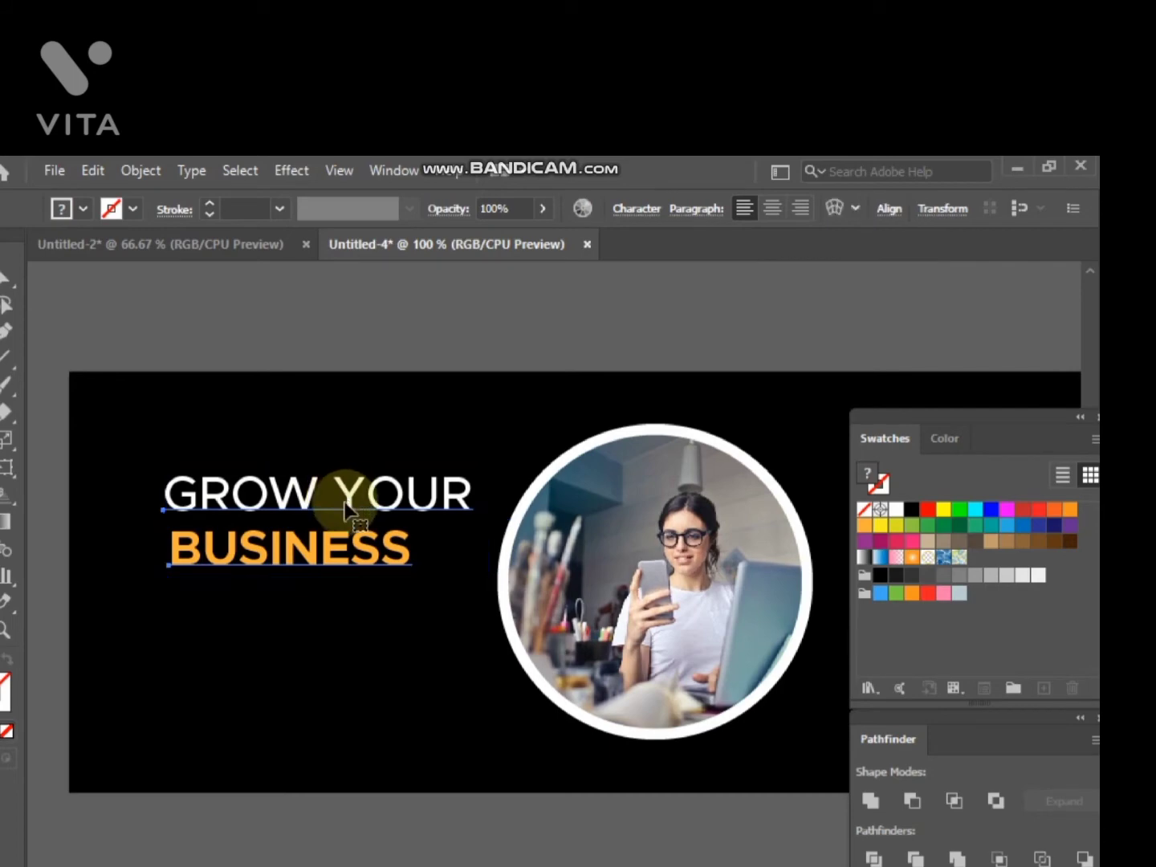
pyautogui.moveTo(343, 501); pyautogui.dragTo(329, 555)
pyautogui.moveTo(474, 628); pyautogui.dragTo(516, 637)
# Shift both heading lines away from the photo toward the banner's left edge and enlarge them slightly.
pyautogui.moveTo(394, 592); pyautogui.dragTo(343, 594)
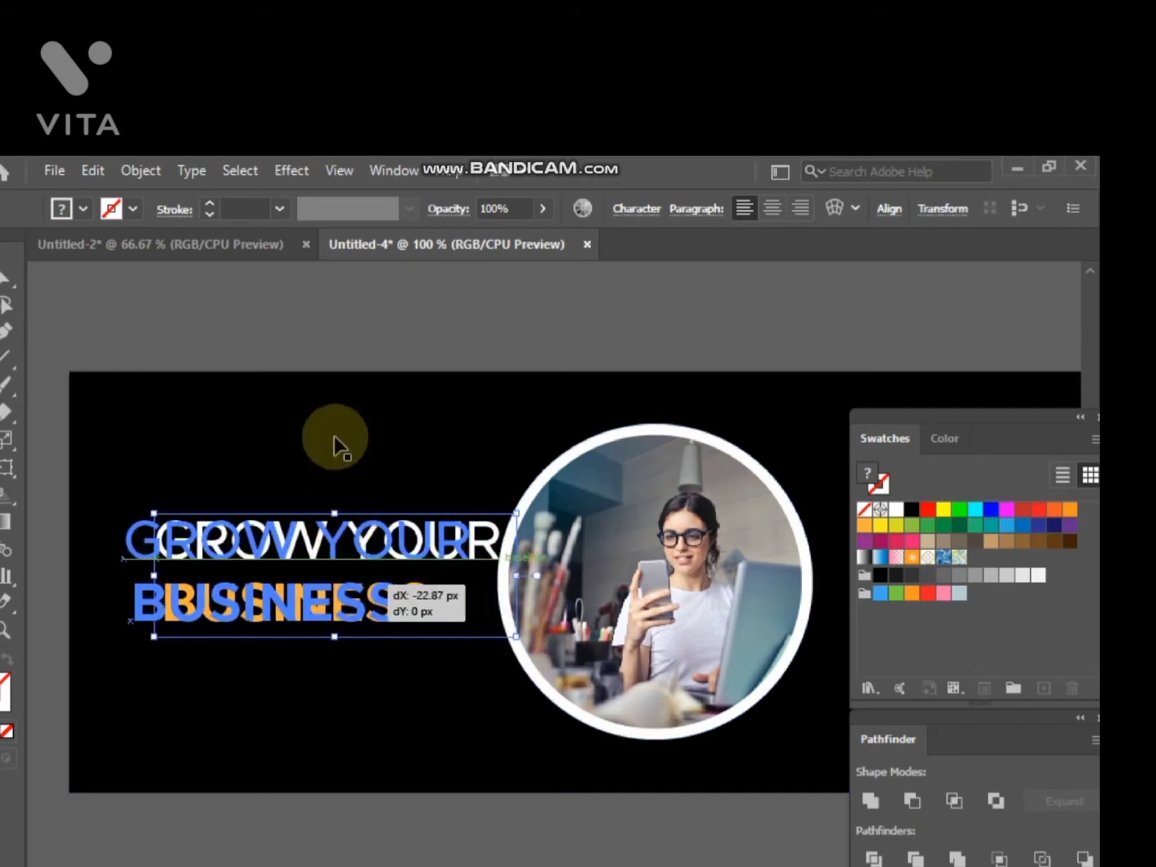
pyautogui.click(309, 303)
pyautogui.click(382, 589)
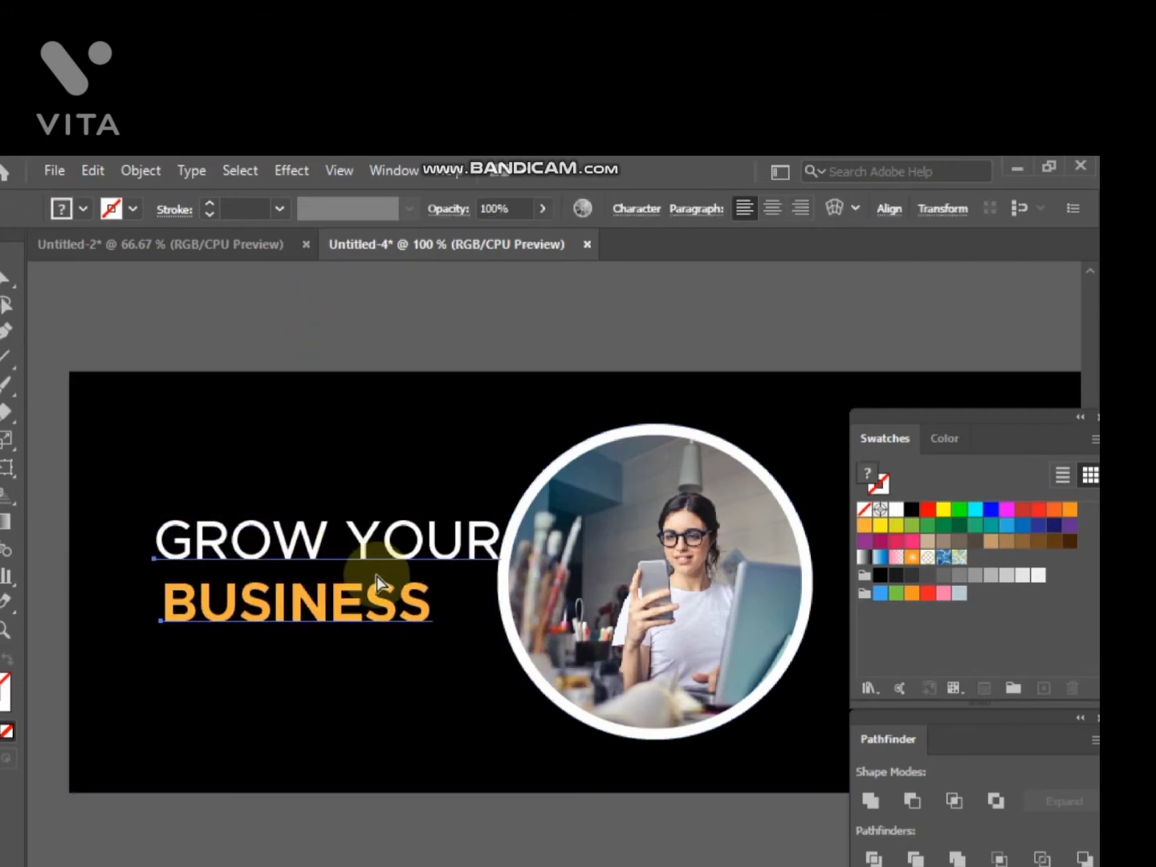
pyautogui.moveTo(439, 617)
pyautogui.mouseDown()
pyautogui.moveTo(454, 617)
pyautogui.moveTo(420, 618)
pyautogui.mouseUp()
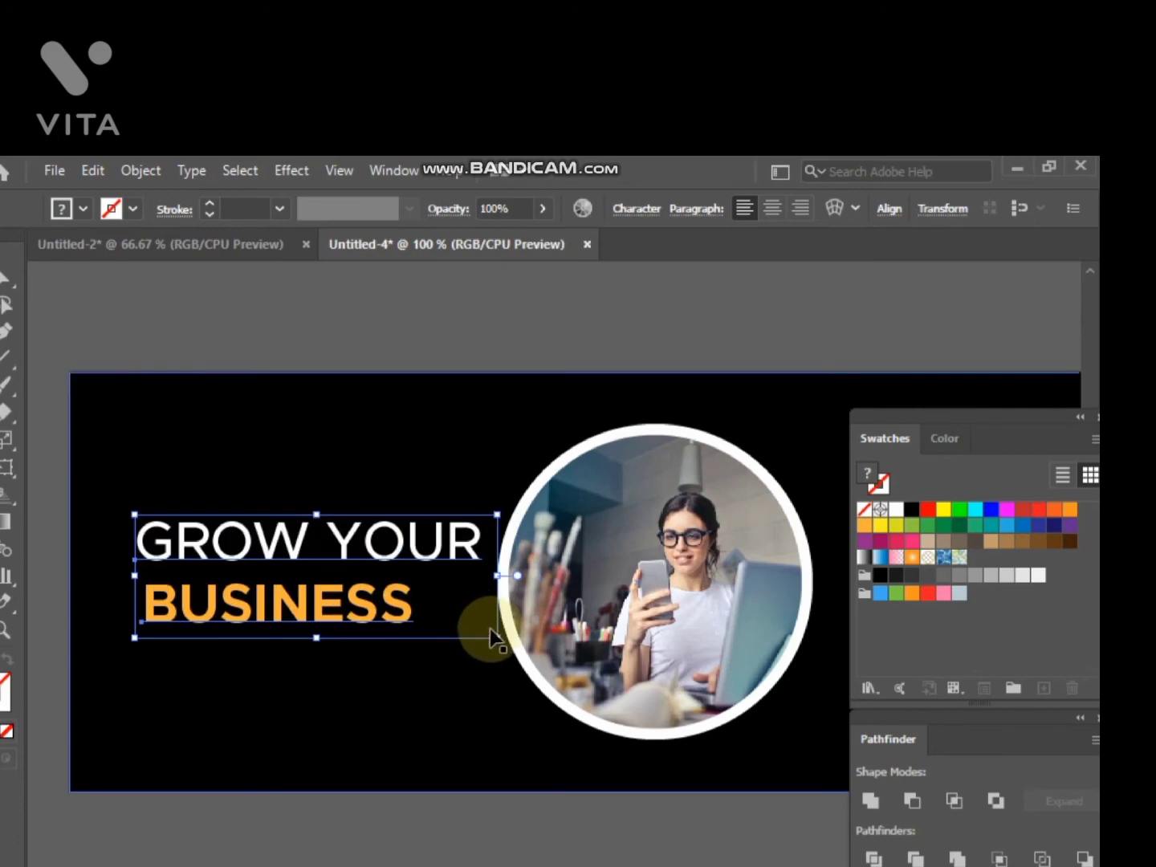
pyautogui.moveTo(495, 639); pyautogui.dragTo(509, 647)
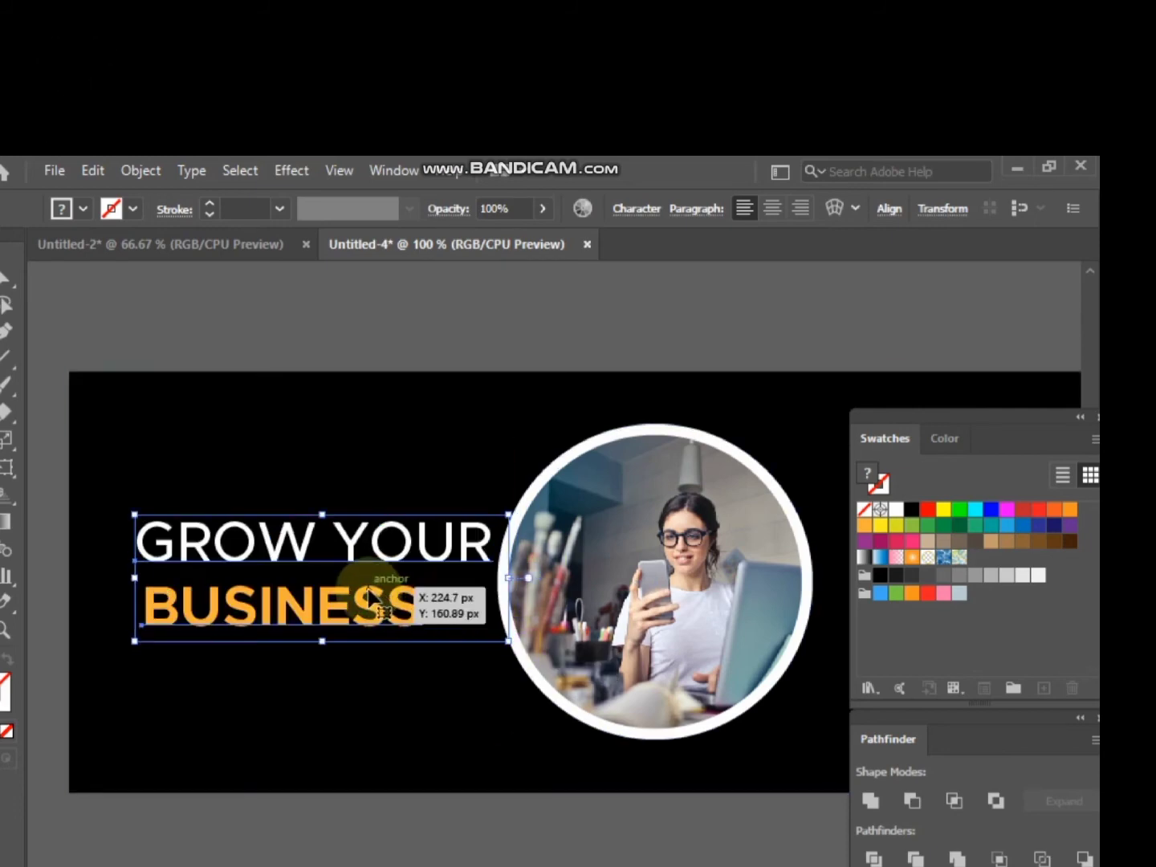
pyautogui.moveTo(382, 588); pyautogui.dragTo(372, 589)
pyautogui.click(365, 322)
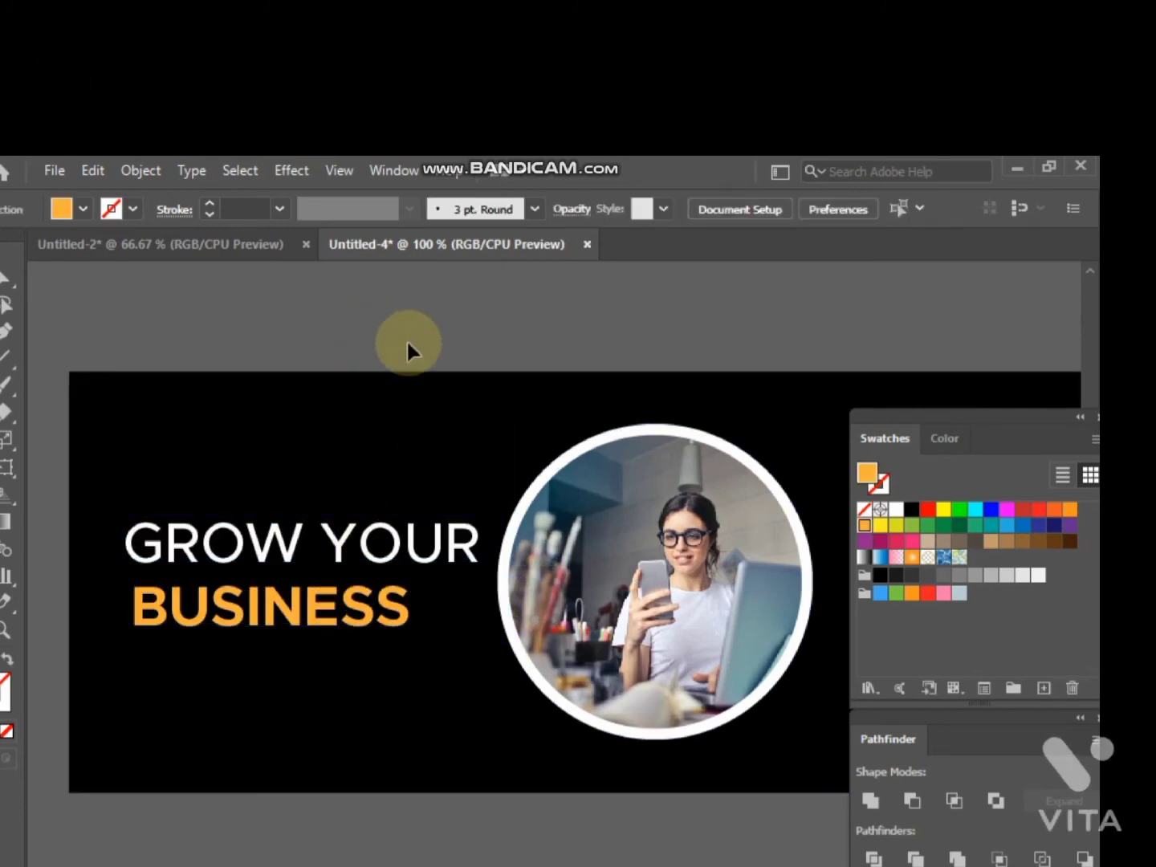
# Draw a light-orange rectangle strip from over the photo's right side to the banner's right edge, at mid-height.
pyautogui.moveTo(450, 356); pyautogui.dragTo(338, 393)
pyautogui.scroll(-1, 585, 417)
pyautogui.scroll(-1, 584, 416)
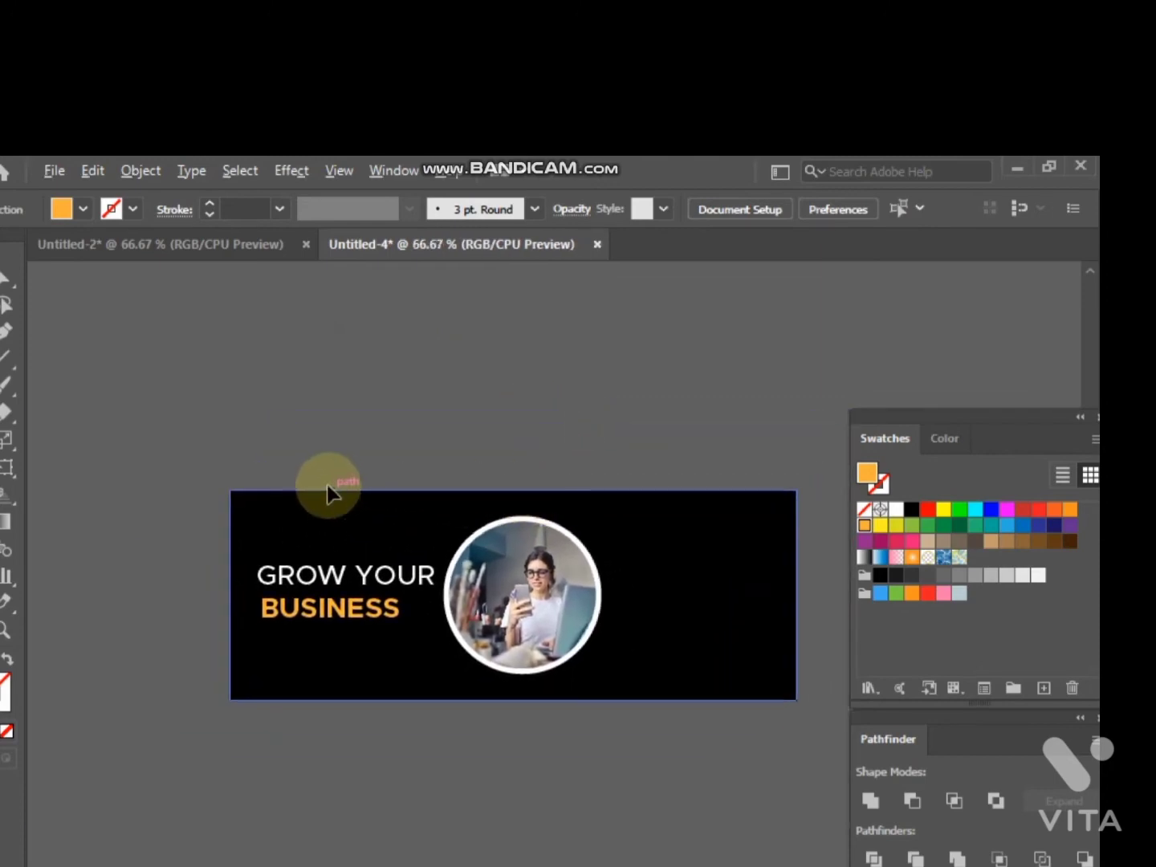
pyautogui.scroll(1, 327, 488)
pyautogui.moveTo(328, 485); pyautogui.dragTo(201, 437)
pyautogui.moveTo(507, 396); pyautogui.dragTo(472, 405)
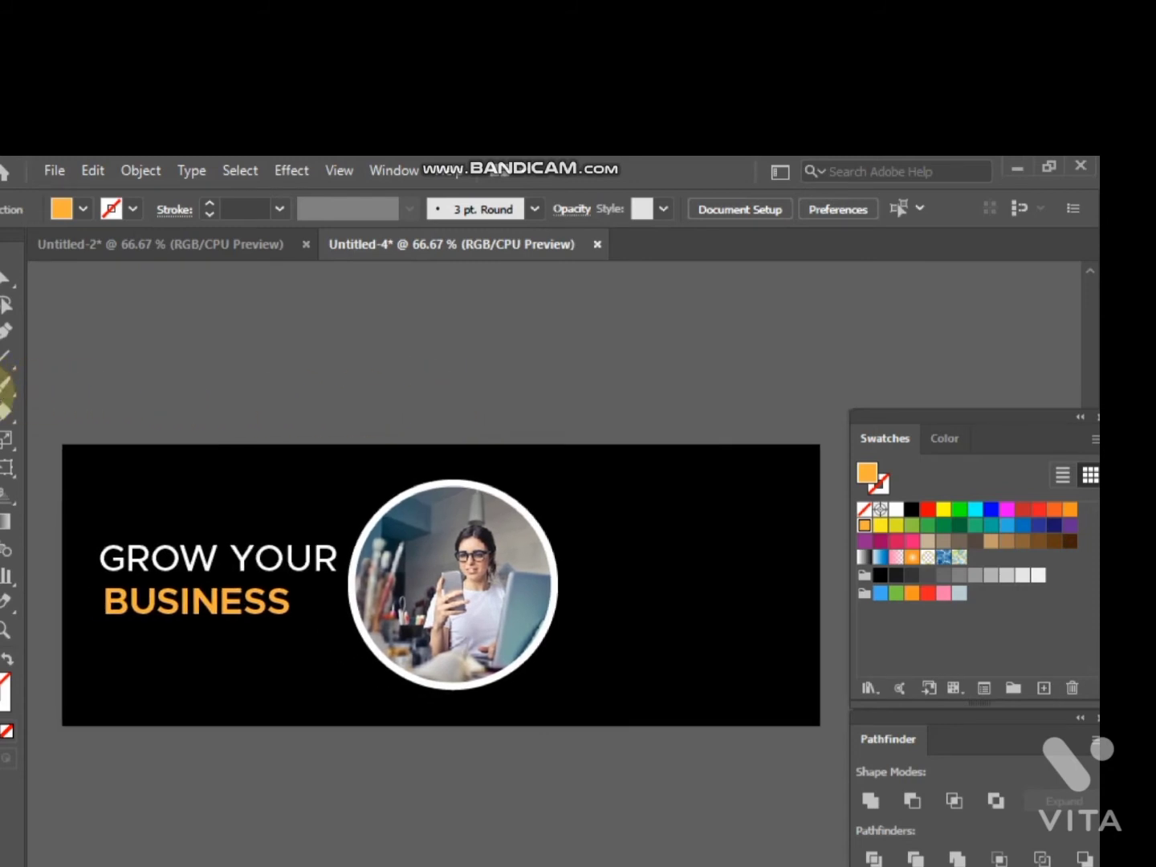
pyautogui.moveTo(5, 391); pyautogui.dragTo(38, 388)
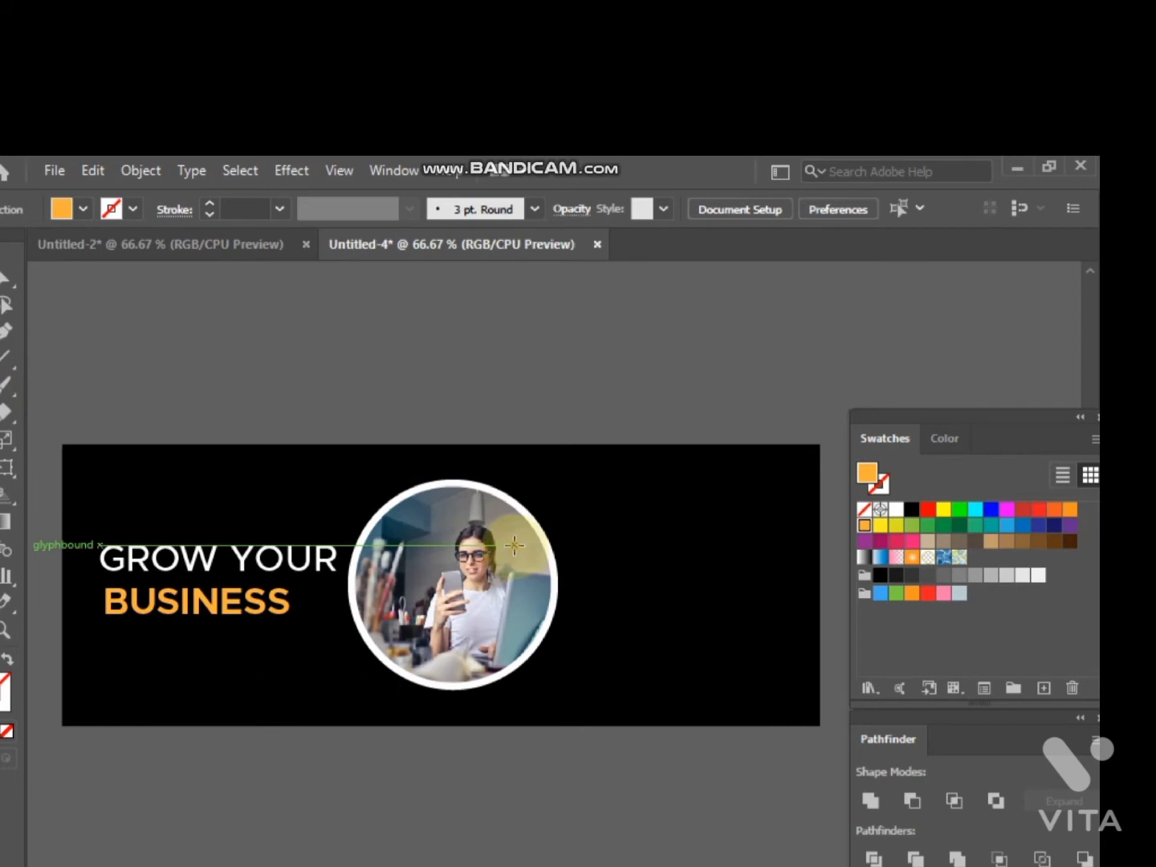
pyautogui.moveTo(514, 546); pyautogui.dragTo(820, 619)
pyautogui.click(292, 306)
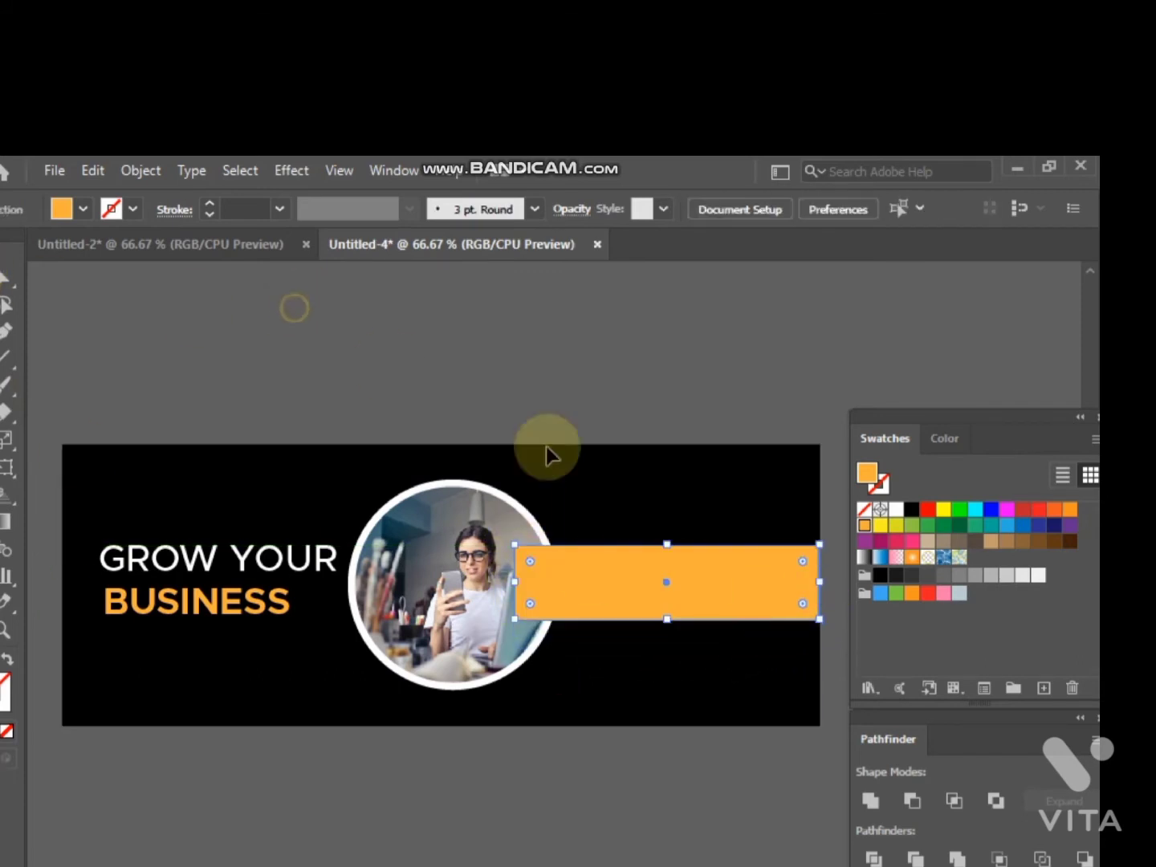
# Send the orange rectangle behind the round photo but keep it in front of the black background.
pyautogui.click(708, 559)
pyautogui.press('a')
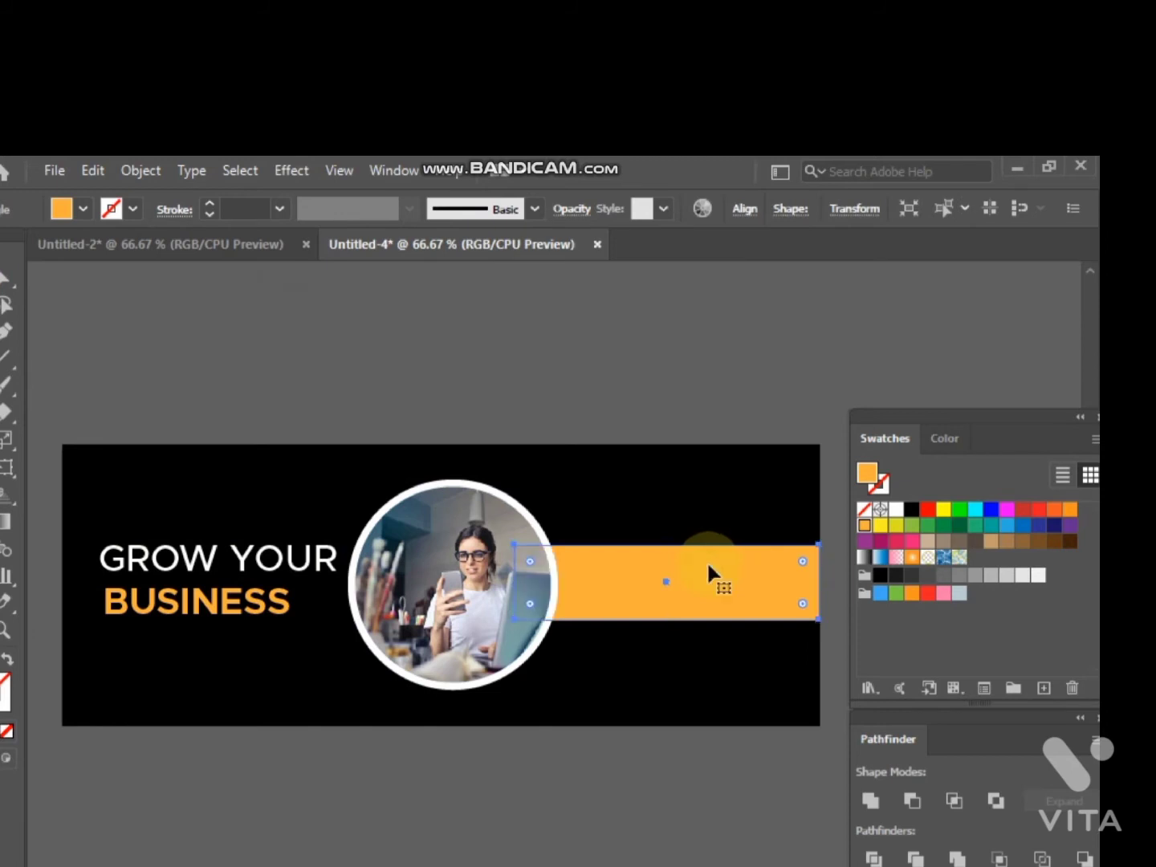
pyautogui.press('v')
pyautogui.click(594, 411)
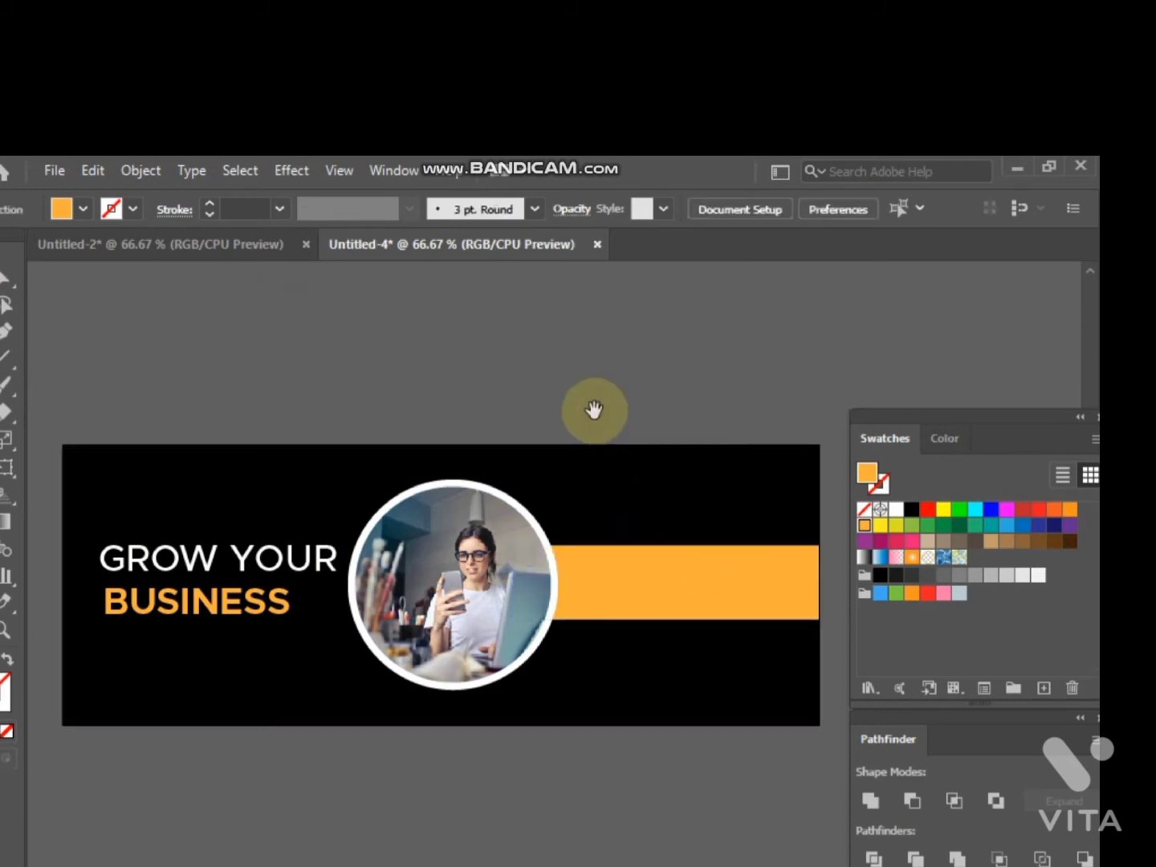
# Select the orange rectangle and the round photo group and align their vertical centers.
pyautogui.moveTo(508, 430); pyautogui.dragTo(571, 393)
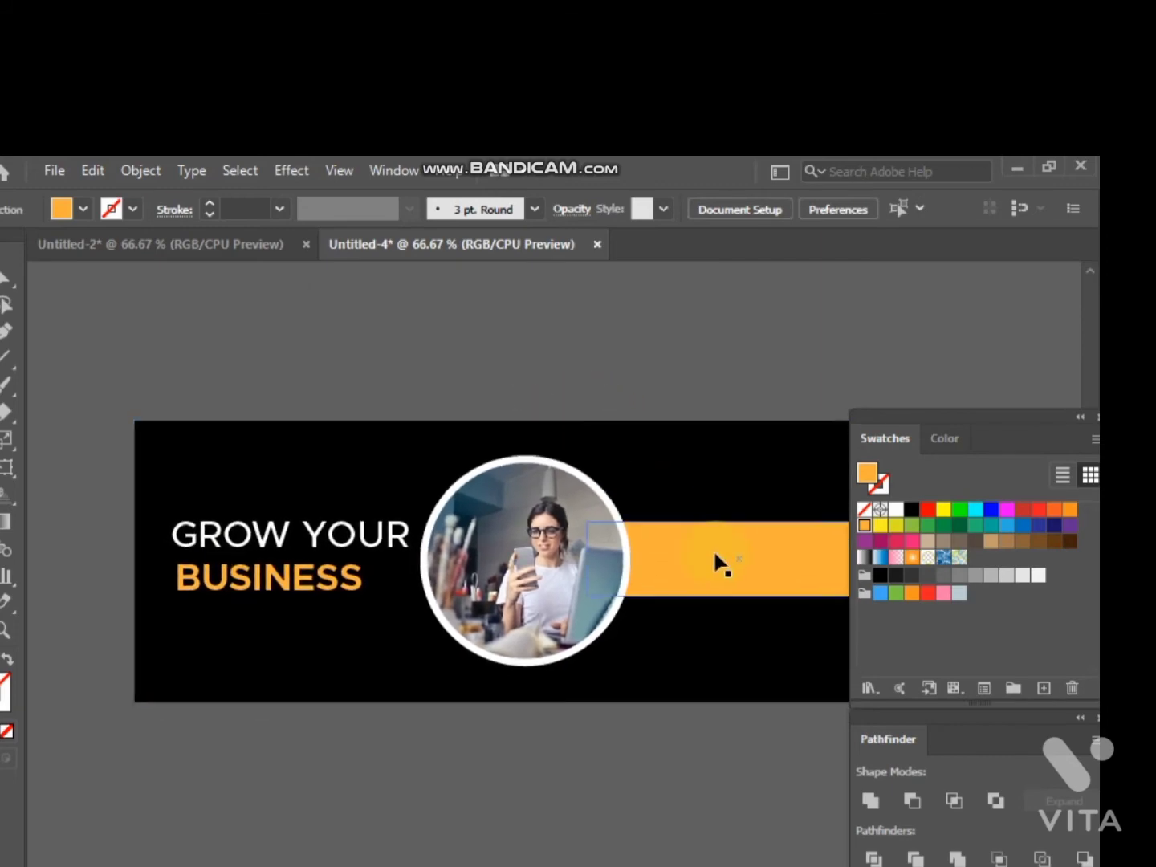
pyautogui.click(716, 560)
pyautogui.click(594, 504)
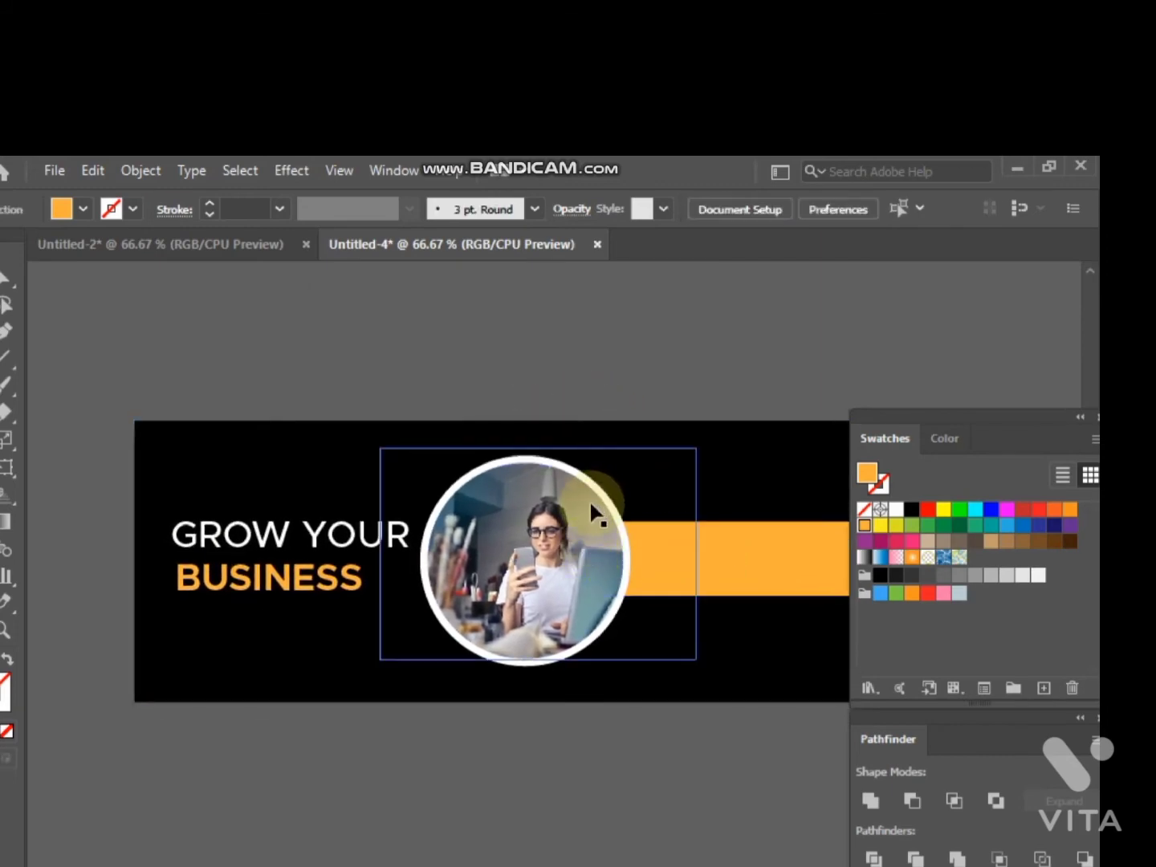
pyautogui.click(723, 553)
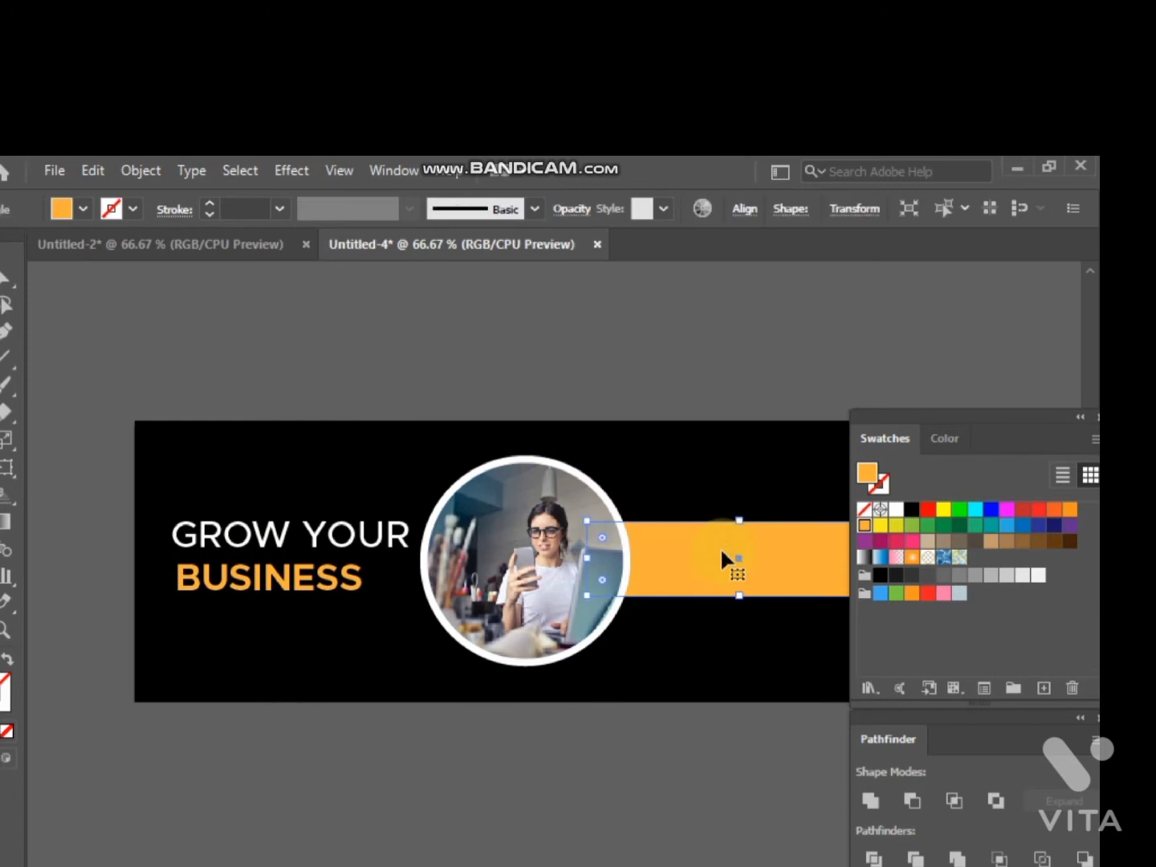
pyautogui.keyDown('shift'); pyautogui.click(565, 559); pyautogui.keyUp('shift')
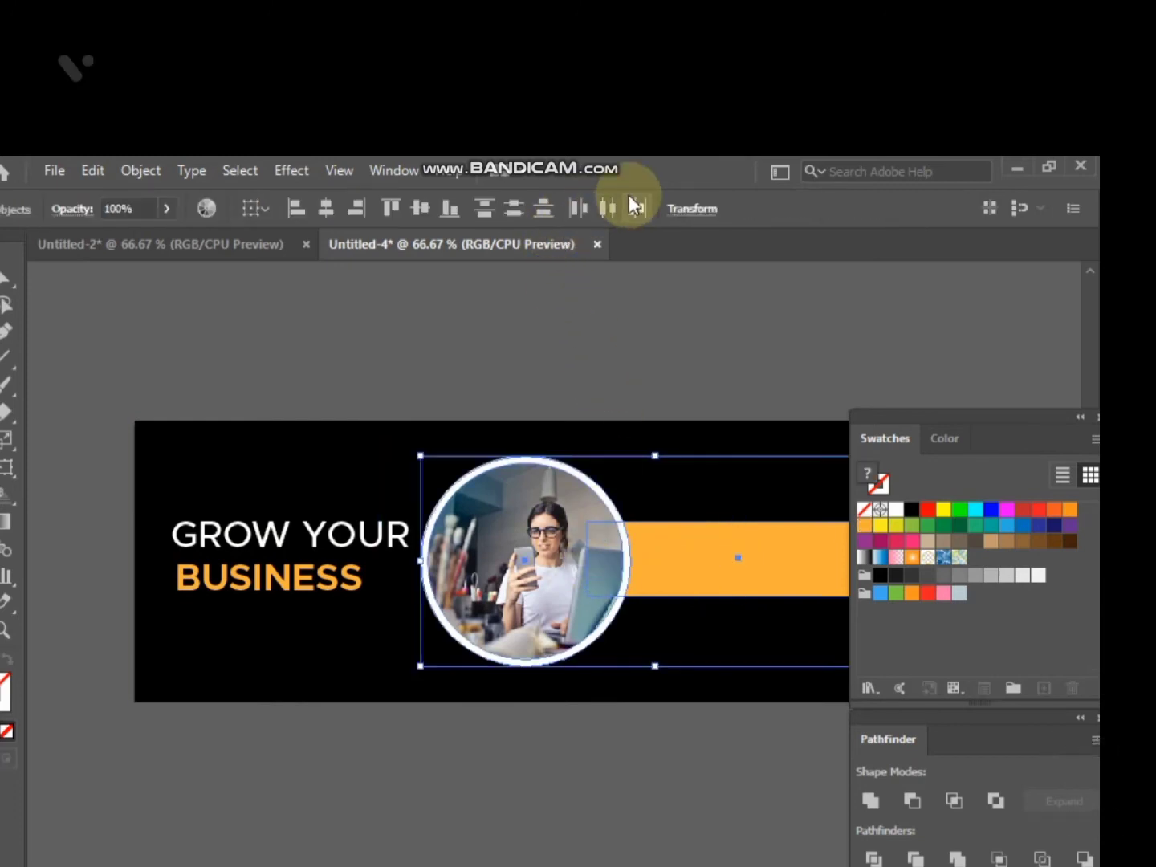
pyautogui.click(425, 208)
pyautogui.click(552, 295)
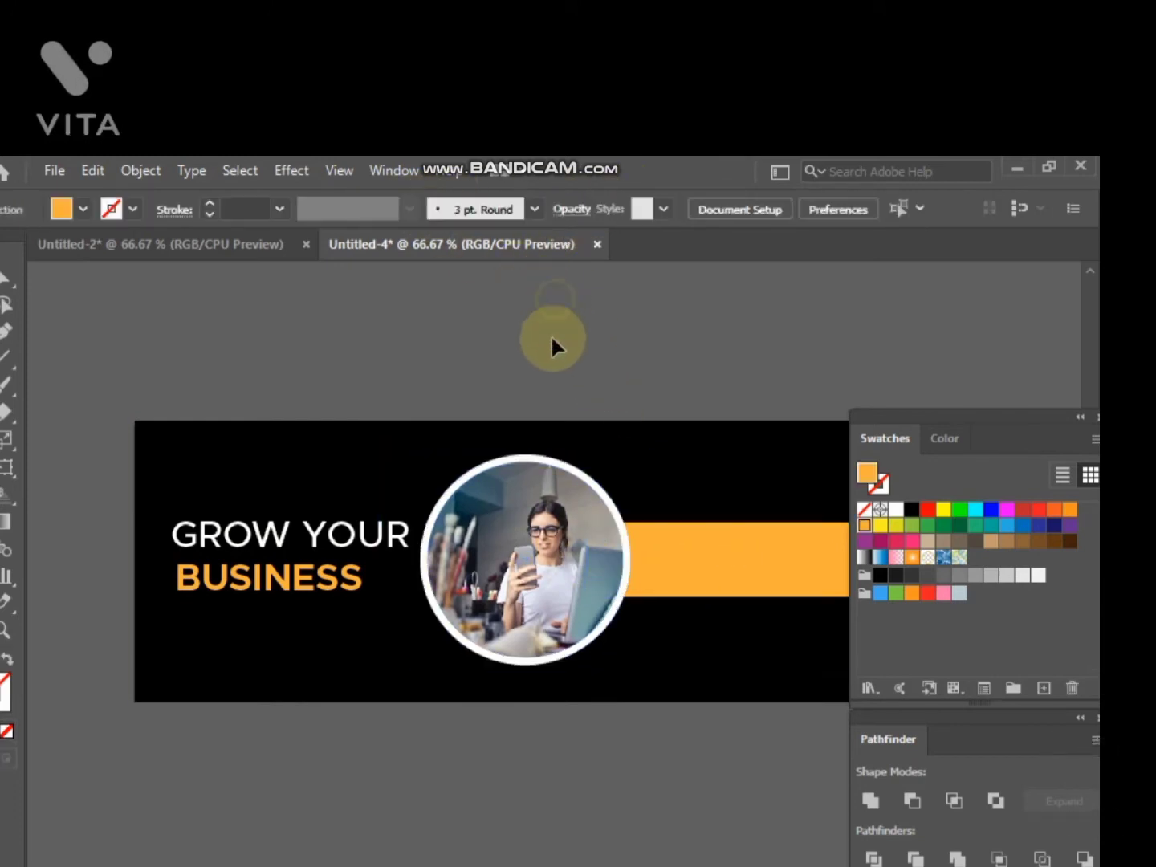
# Draw a light-orange rectangle in the banner's bottom-left corner, running along the bottom edge to about a third of the banner's width.
pyautogui.moveTo(554, 344); pyautogui.dragTo(564, 302)
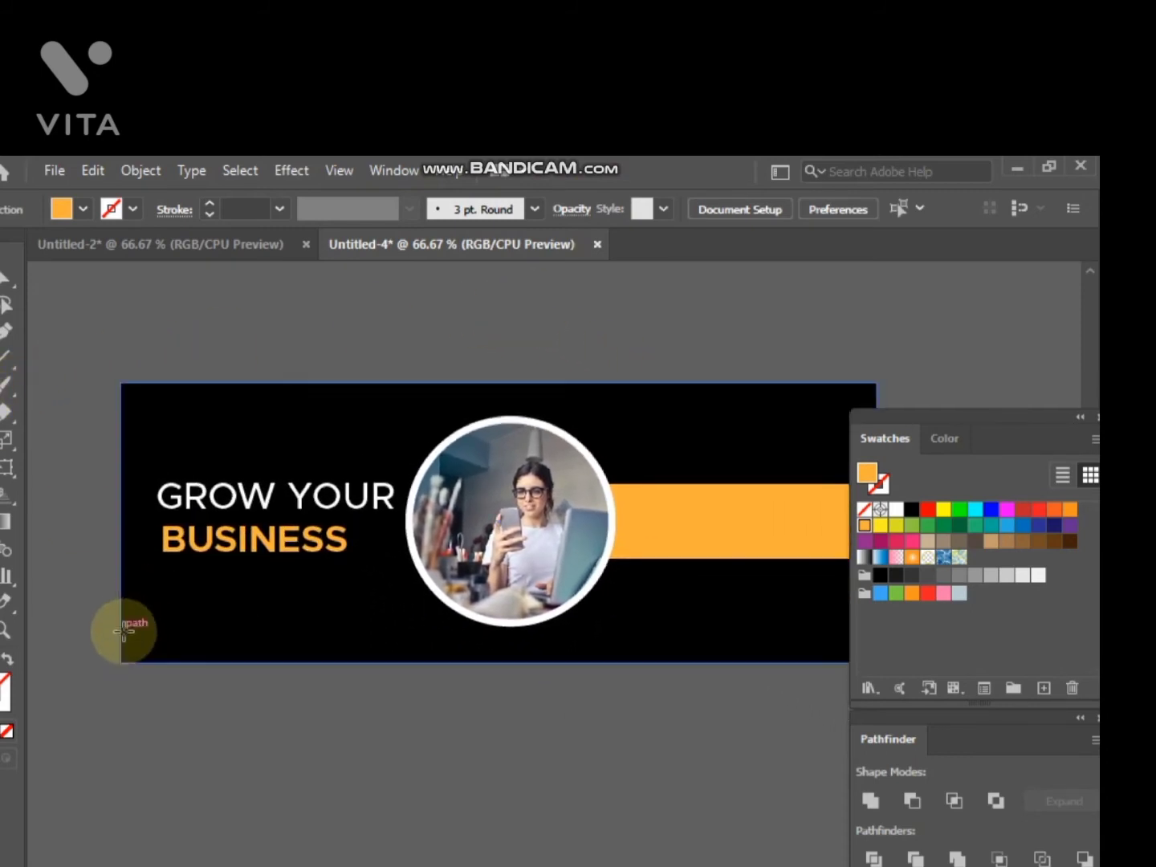
pyautogui.moveTo(121, 627); pyautogui.dragTo(386, 661)
pyautogui.click(2, 274)
pyautogui.click(125, 273)
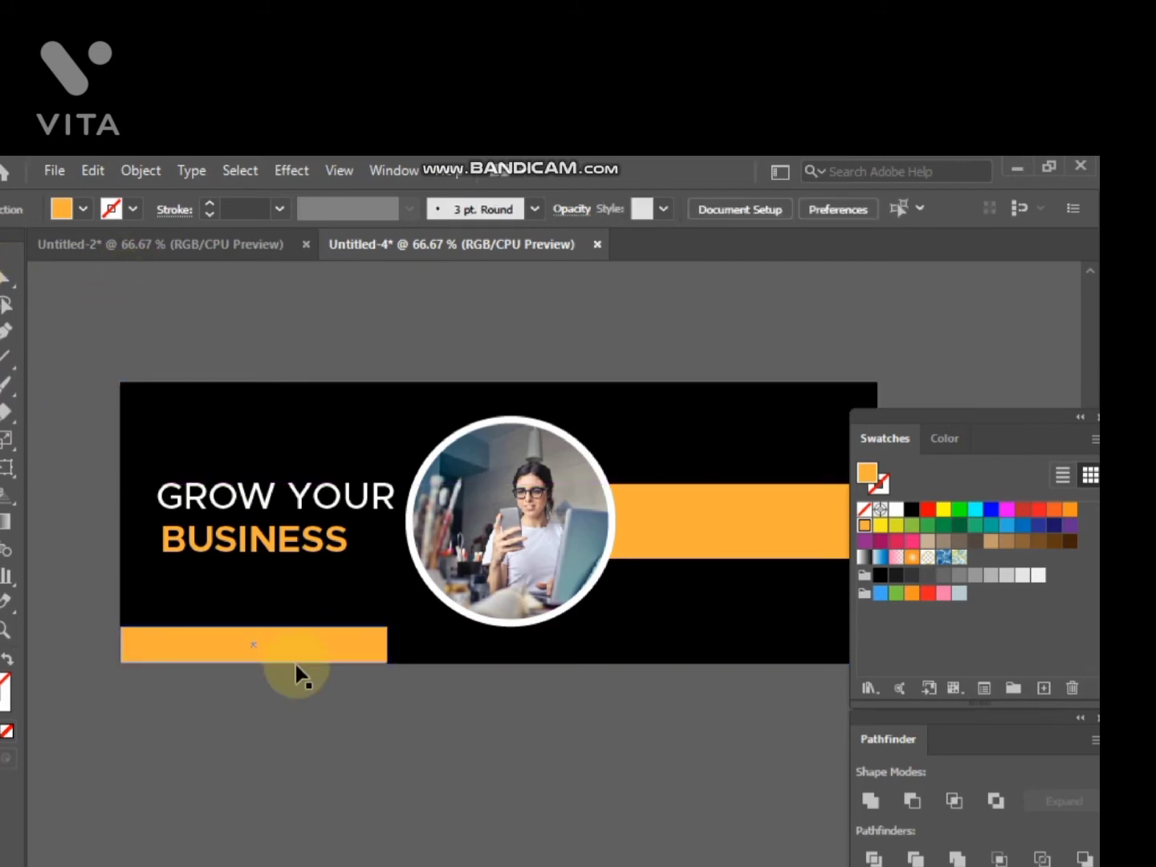
# Reduce the height of the bottom orange rectangle to a little over half, keeping its lower edge on the banner's bottom edge.
pyautogui.click(255, 637)
pyautogui.scroll(2, 252, 634)
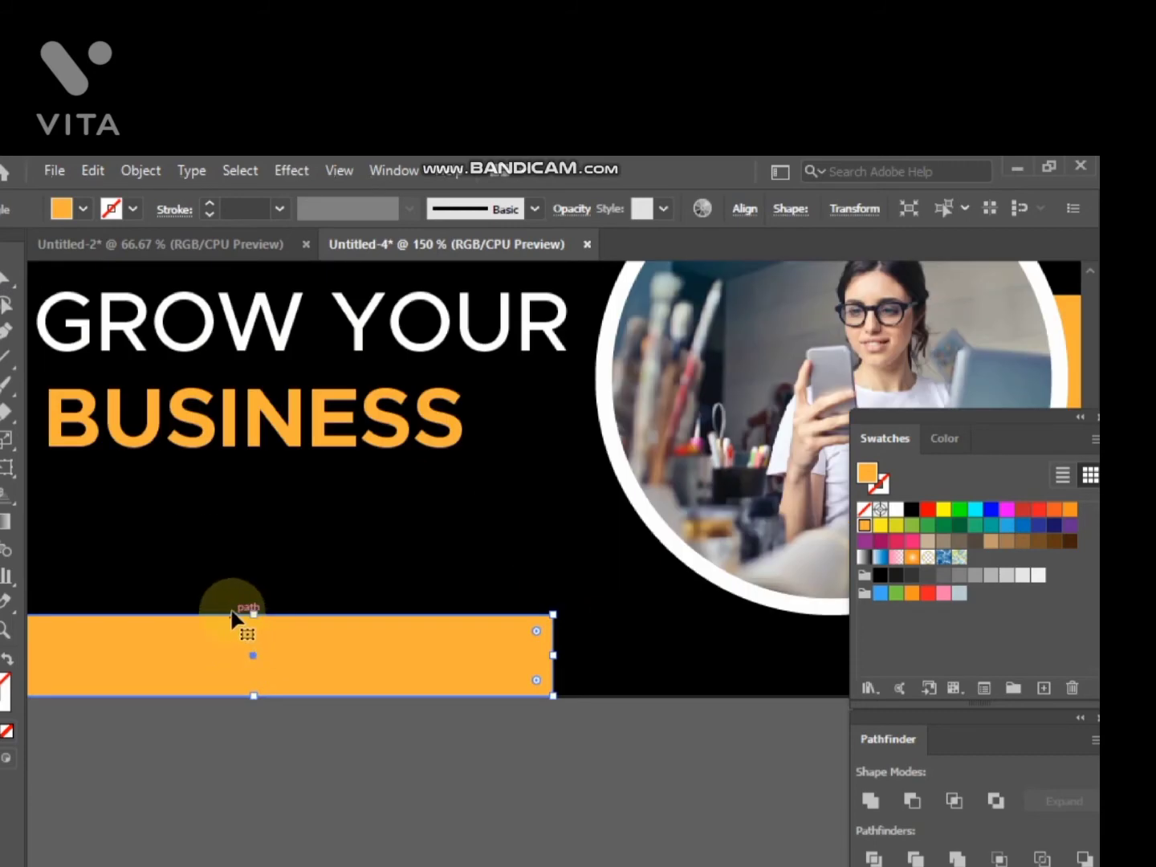
pyautogui.moveTo(253, 617); pyautogui.dragTo(250, 661)
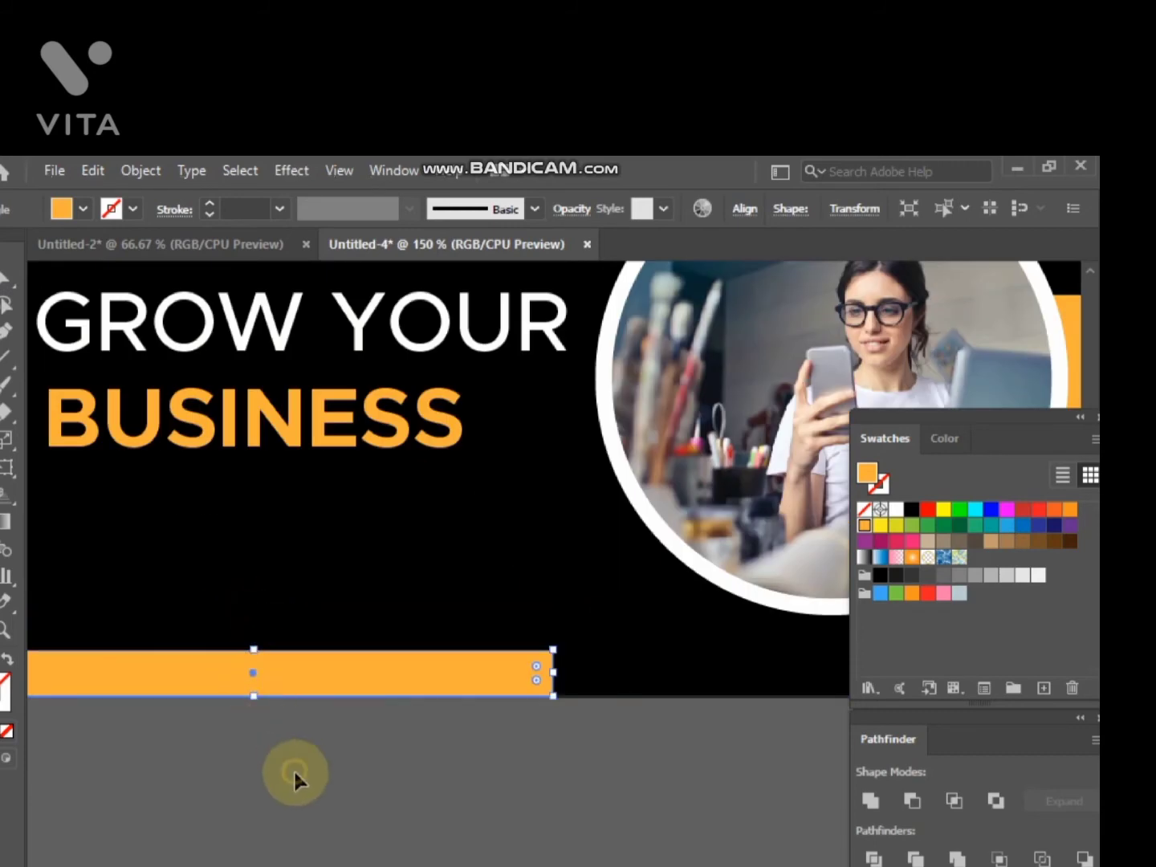
pyautogui.click(296, 769)
pyautogui.scroll(-1, 296, 768)
pyautogui.moveTo(387, 772); pyautogui.dragTo(264, 760)
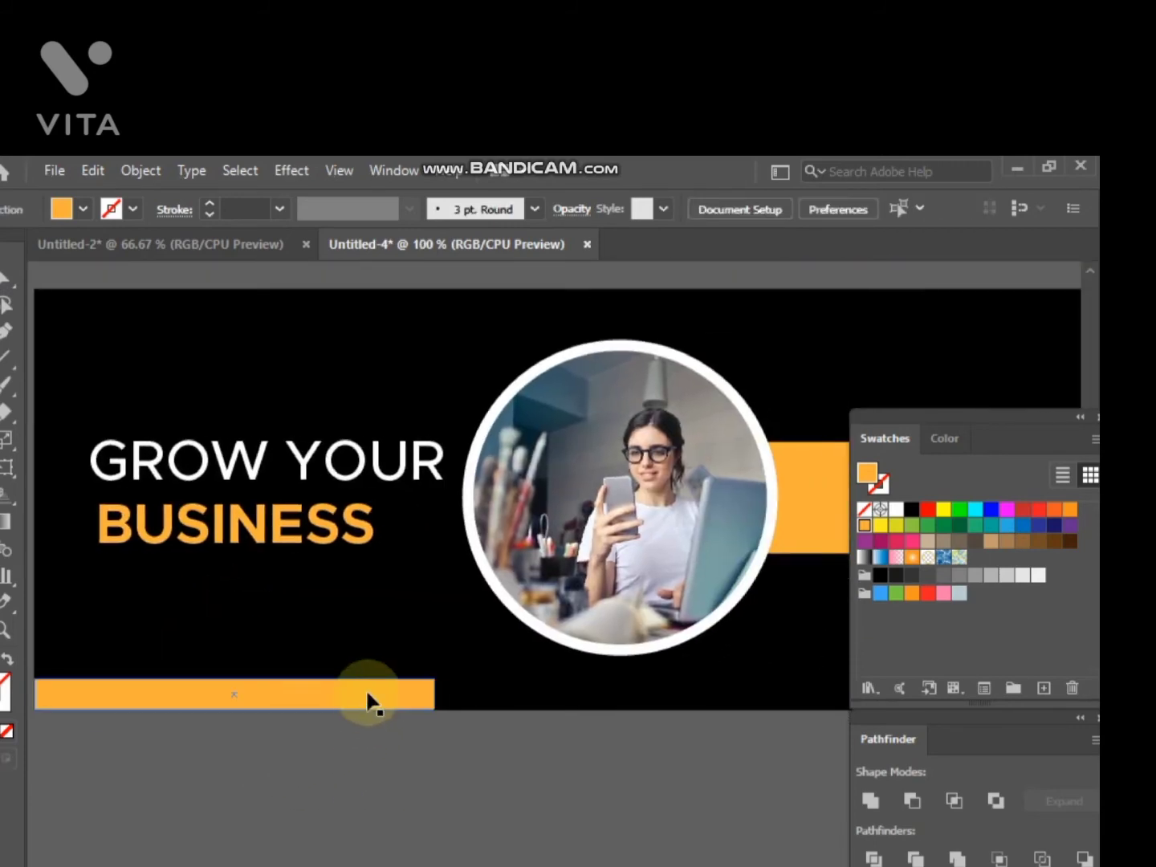
# Move only the upper-right corner point of the bottom orange strip outward horizontally to give the strip a slanted right end.
pyautogui.click(368, 696)
pyautogui.click(7, 279)
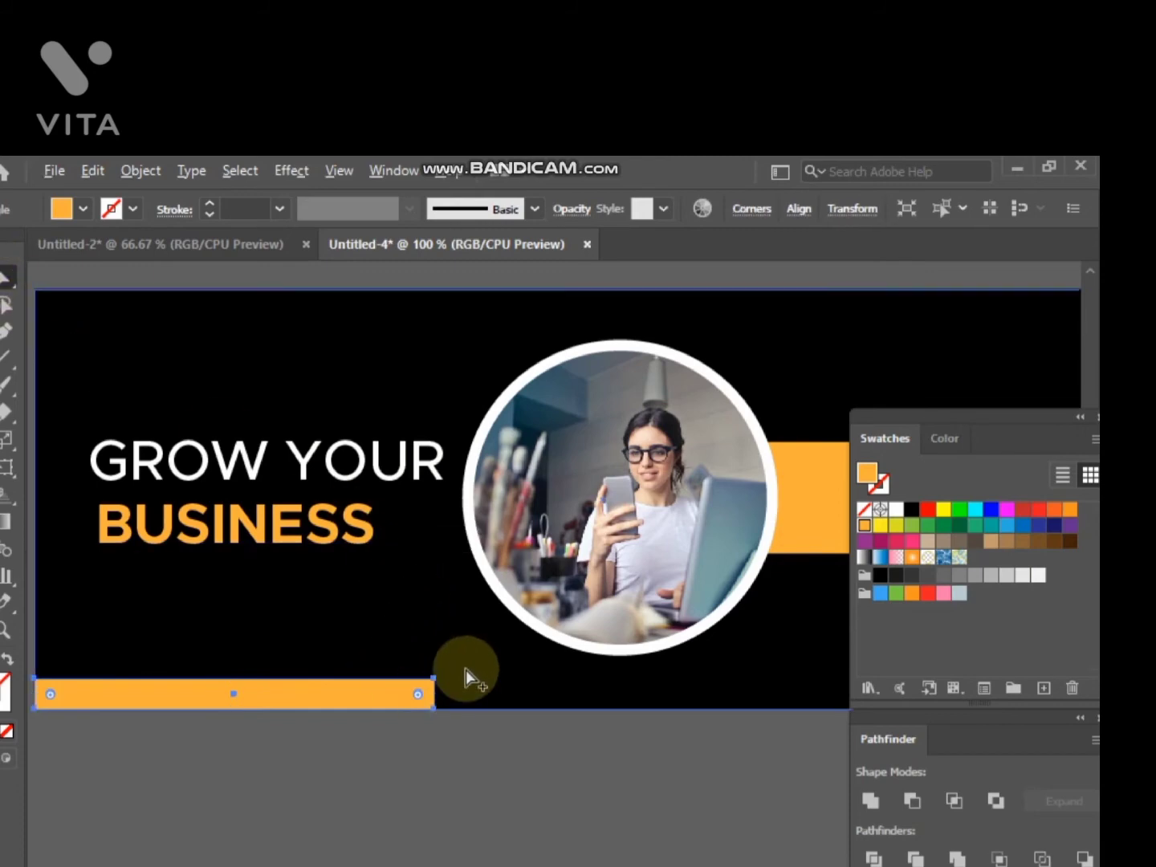
pyautogui.scroll(4, 444, 673)
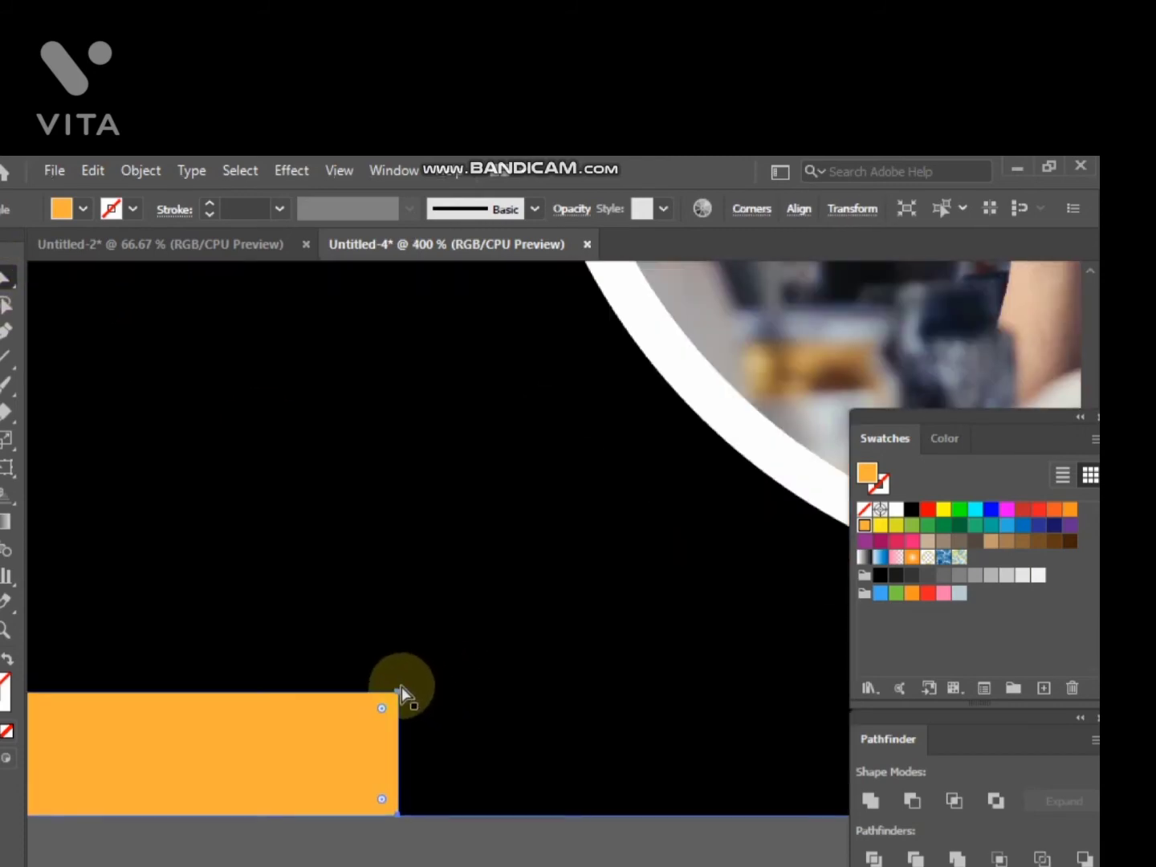
pyautogui.moveTo(399, 691); pyautogui.dragTo(620, 693)
pyautogui.click(611, 842)
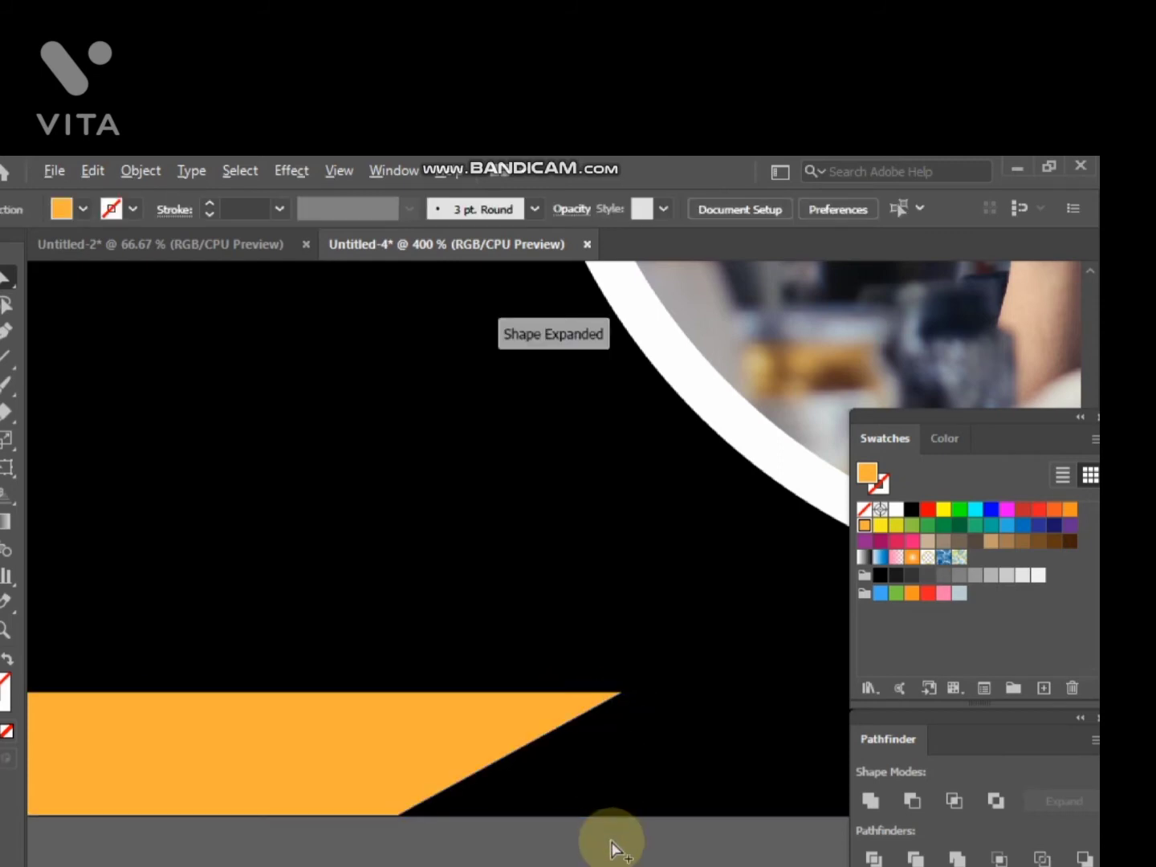
pyautogui.scroll(-3, 611, 844)
pyautogui.scroll(-2, 611, 842)
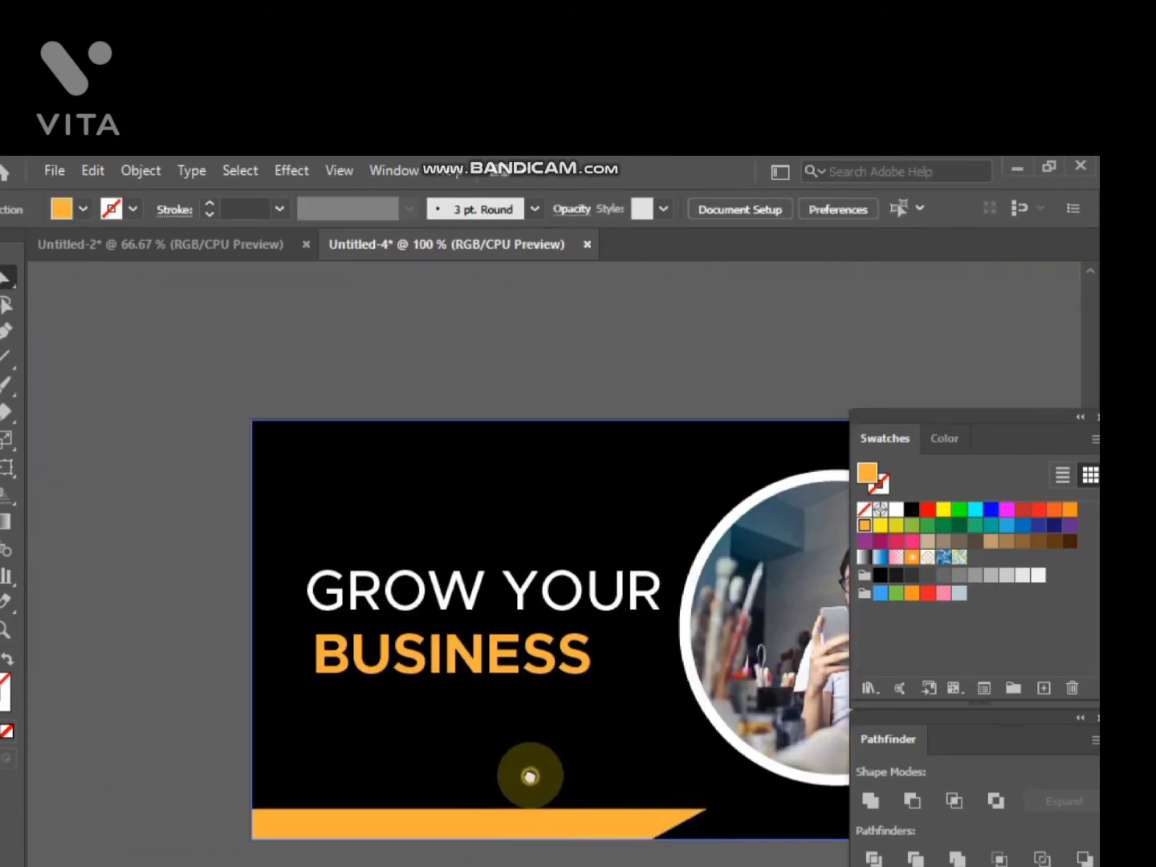
# Add the text "COMPANY NAME" above the right half of the banner.
pyautogui.moveTo(530, 776); pyautogui.dragTo(460, 749)
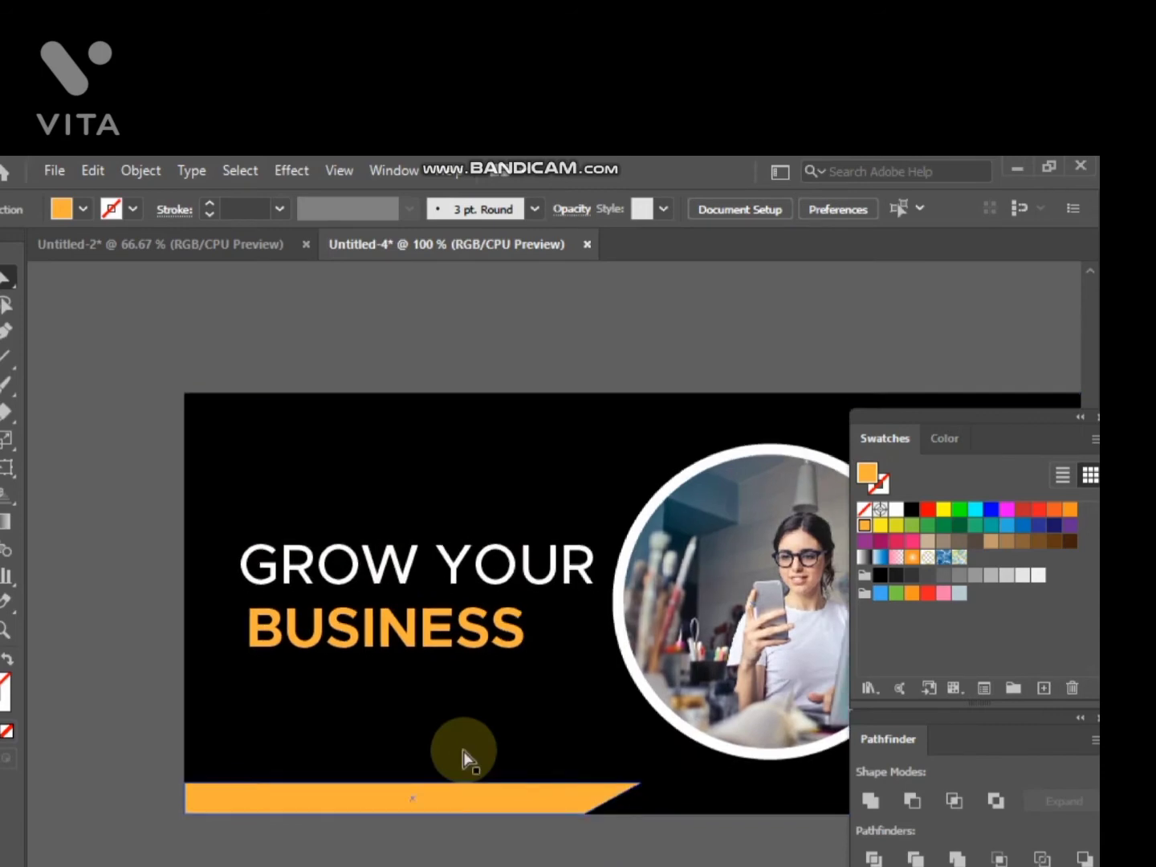
pyautogui.moveTo(500, 674); pyautogui.dragTo(184, 656)
pyautogui.moveTo(657, 664); pyautogui.dragTo(389, 683)
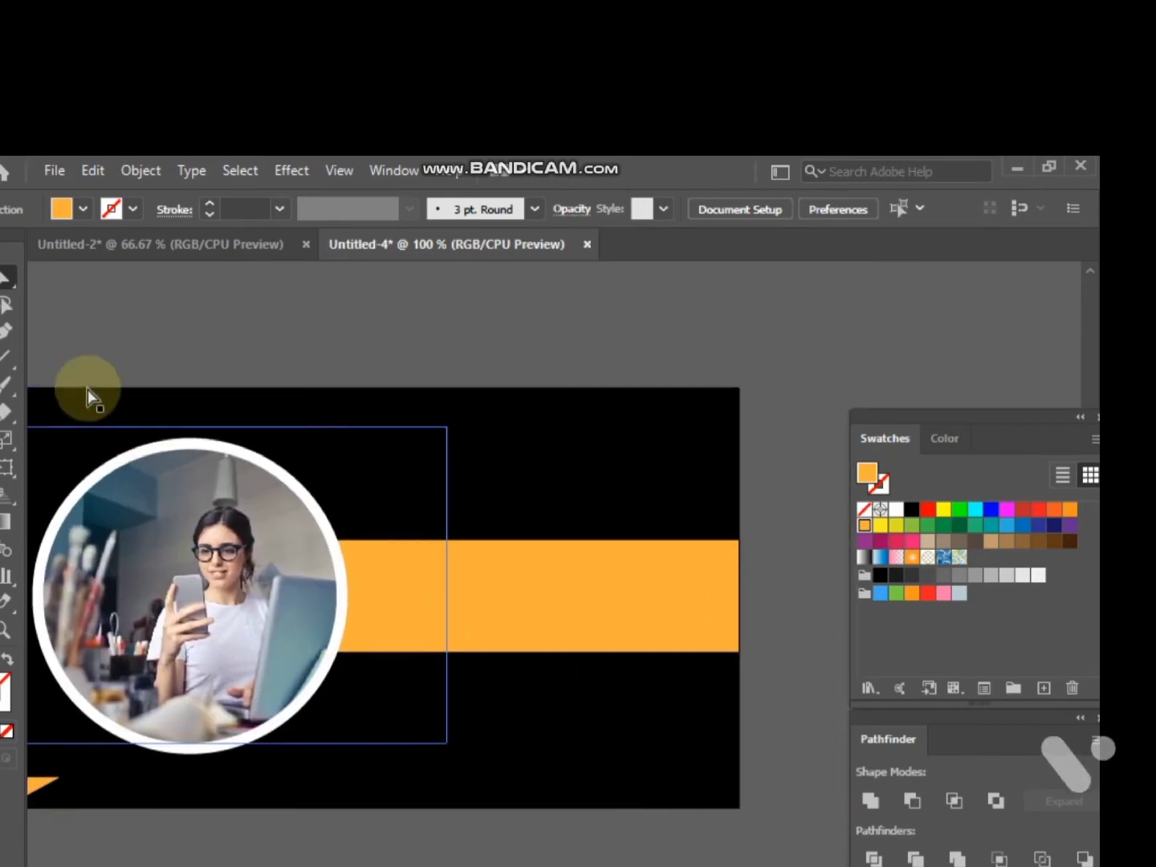
pyautogui.press('t')
pyautogui.click(284, 361)
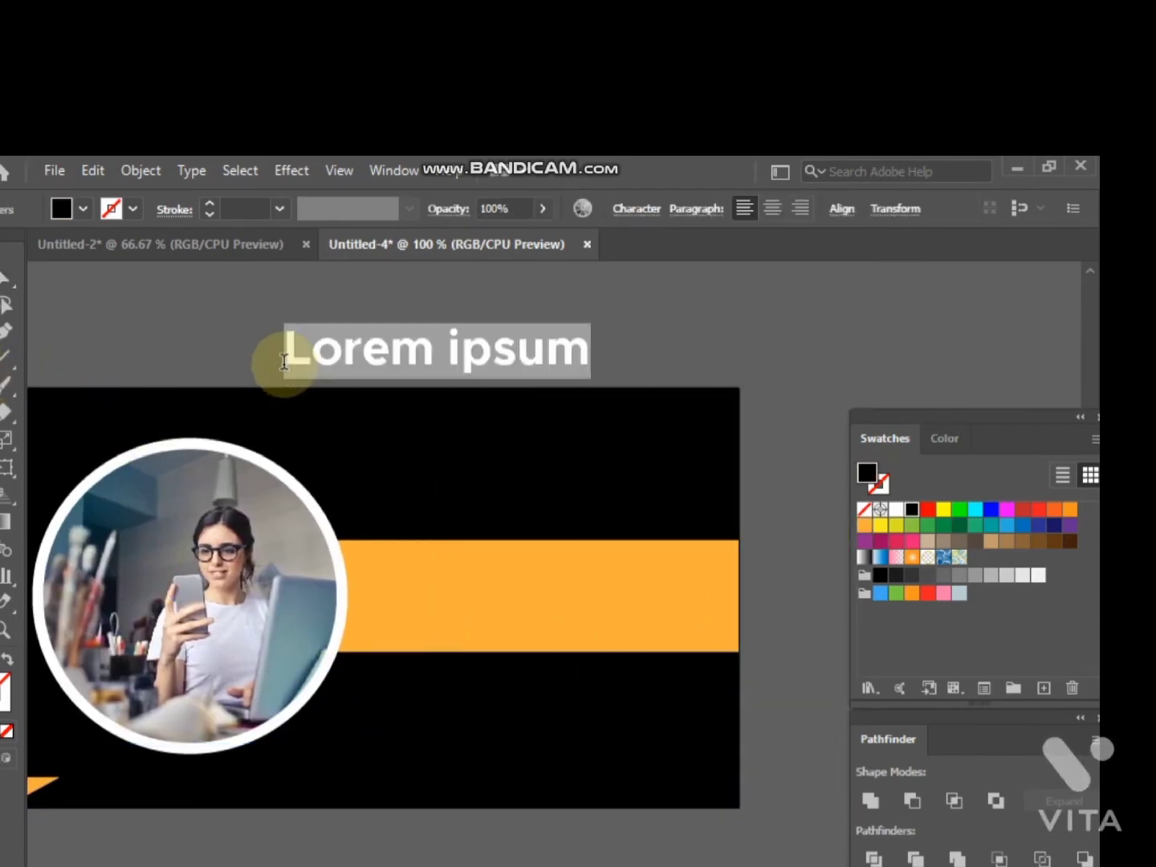
pyautogui.press('BackSpace')
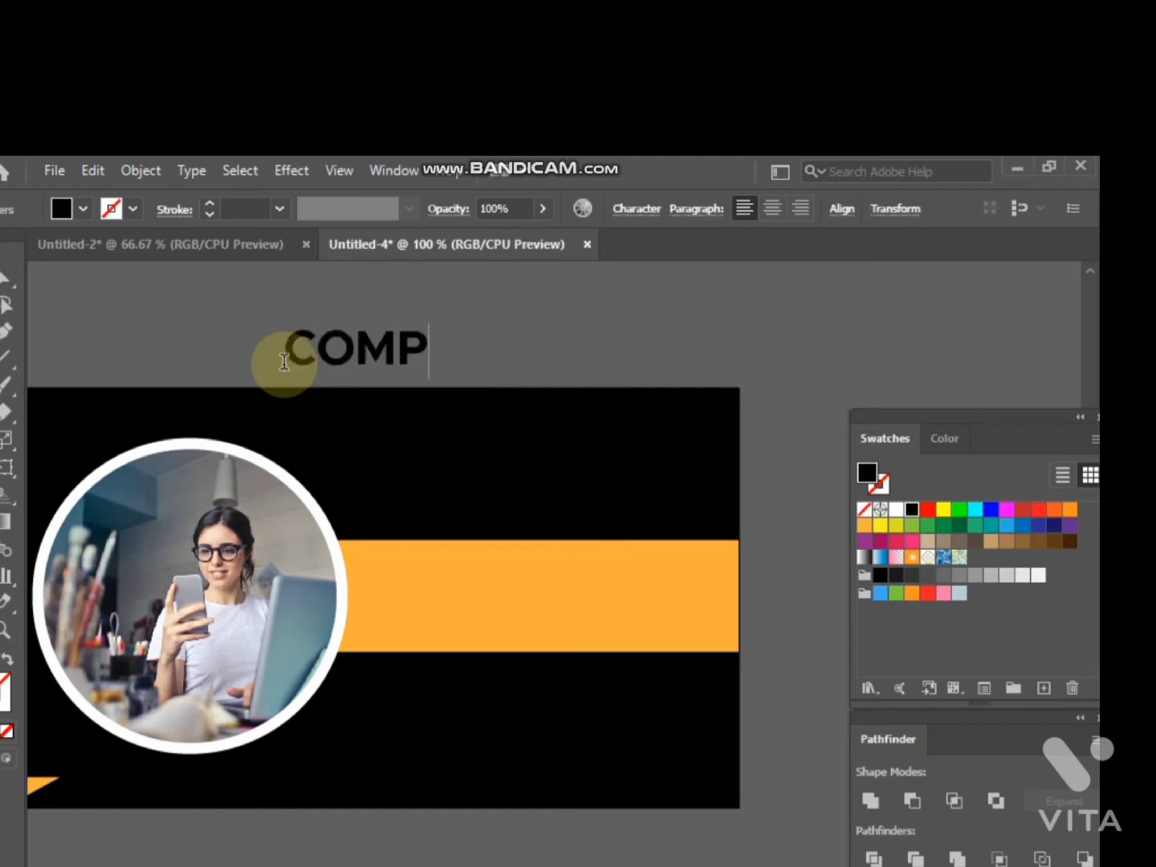
pyautogui.write('AME')
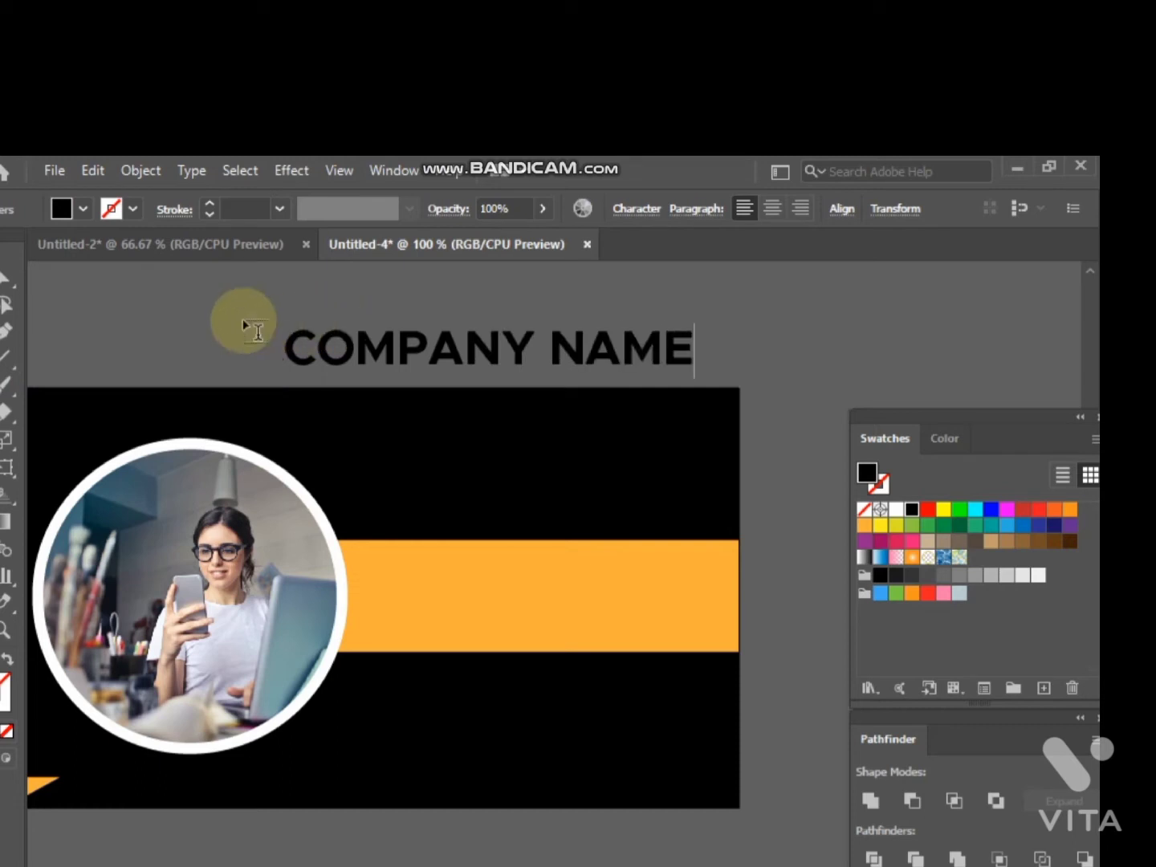
# Move the COMPANY NAME text onto the orange strip beside the photo and scale it down to fit inside the strip.
pyautogui.click(6, 279)
pyautogui.click(568, 361)
pyautogui.moveTo(568, 362); pyautogui.dragTo(631, 594)
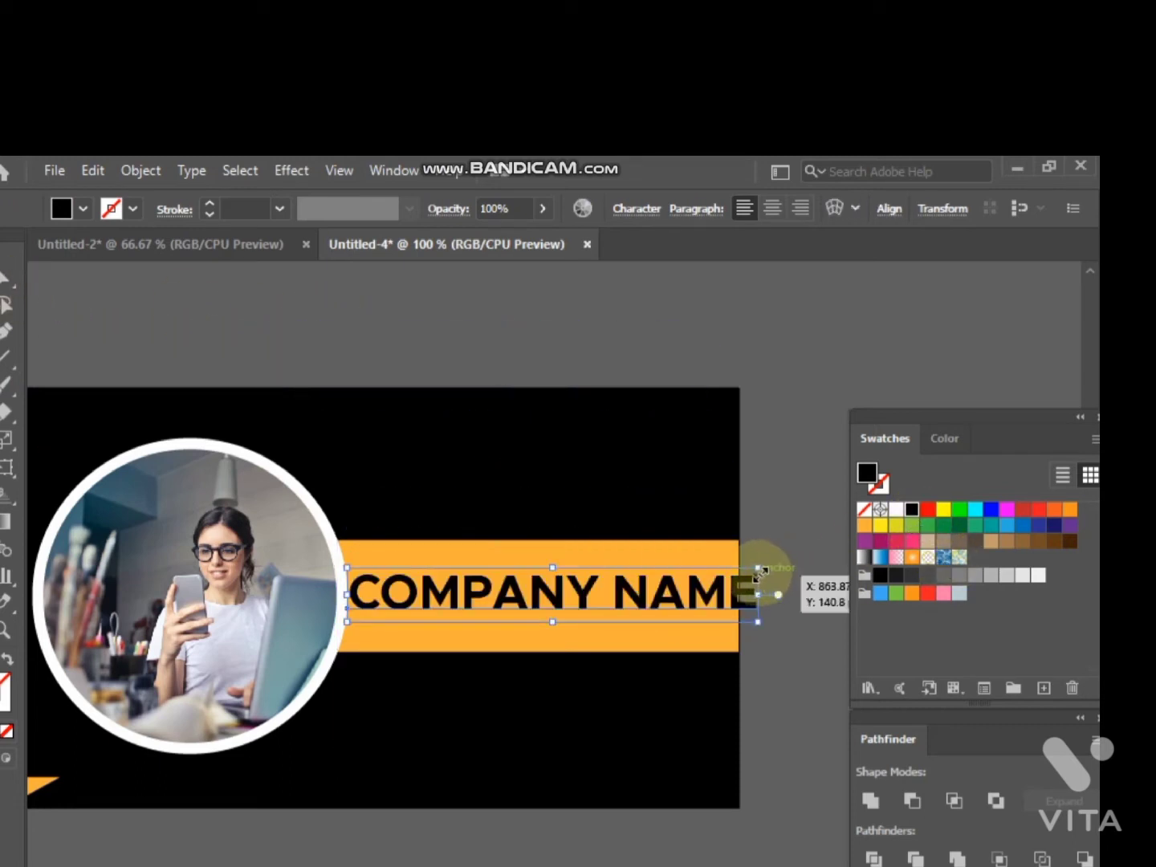
pyautogui.moveTo(760, 570); pyautogui.dragTo(640, 600)
pyautogui.click(815, 597)
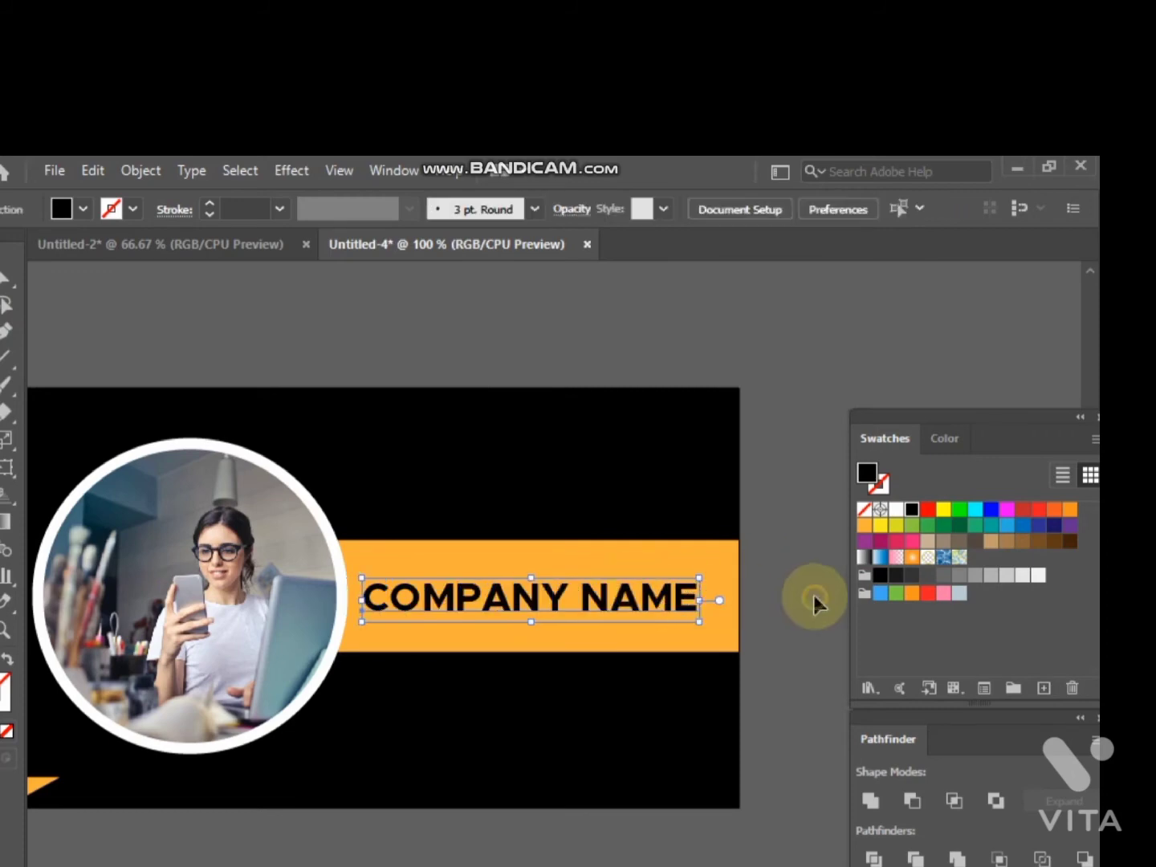
# Fill the COMPANY NAME text with white and nudge it into place on the orange strip.
pyautogui.click(687, 601)
pyautogui.moveTo(897, 510); pyautogui.dragTo(888, 525)
pyautogui.click(810, 583)
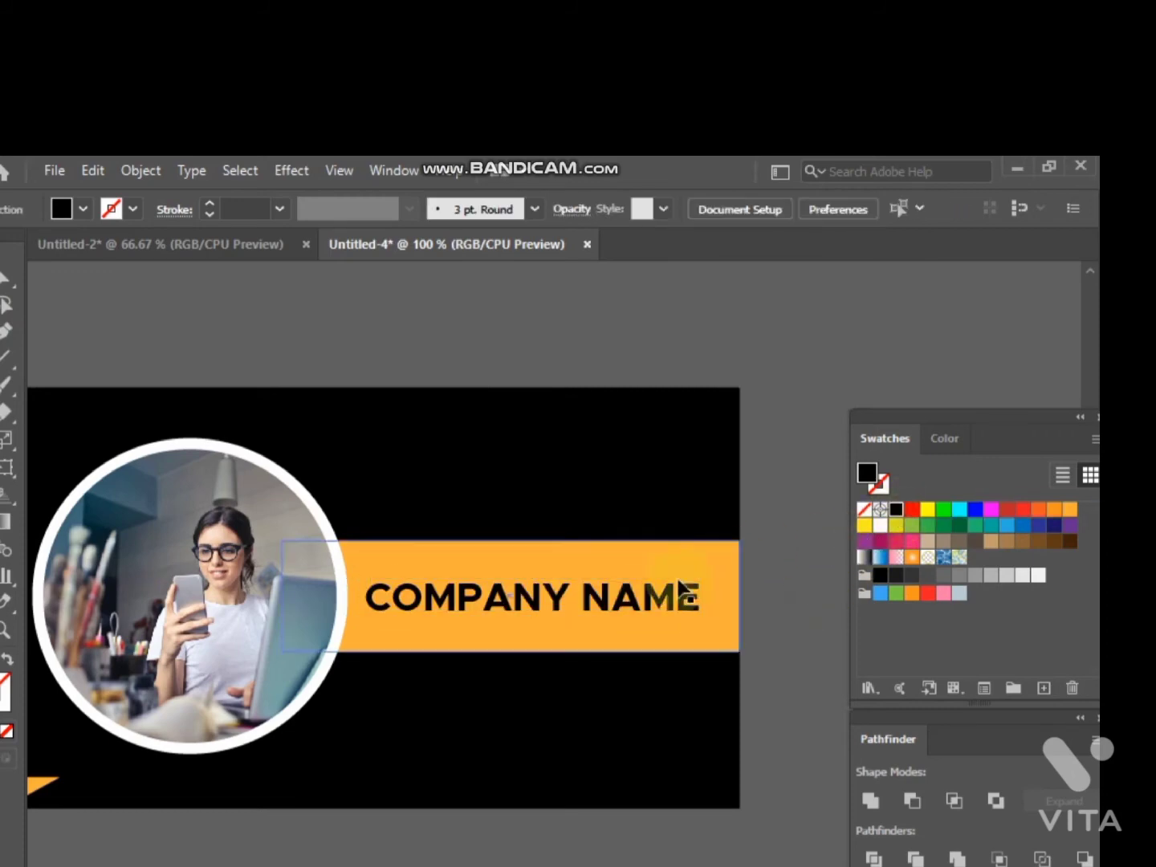
pyautogui.click(681, 593)
pyautogui.click(880, 525)
pyautogui.click(790, 564)
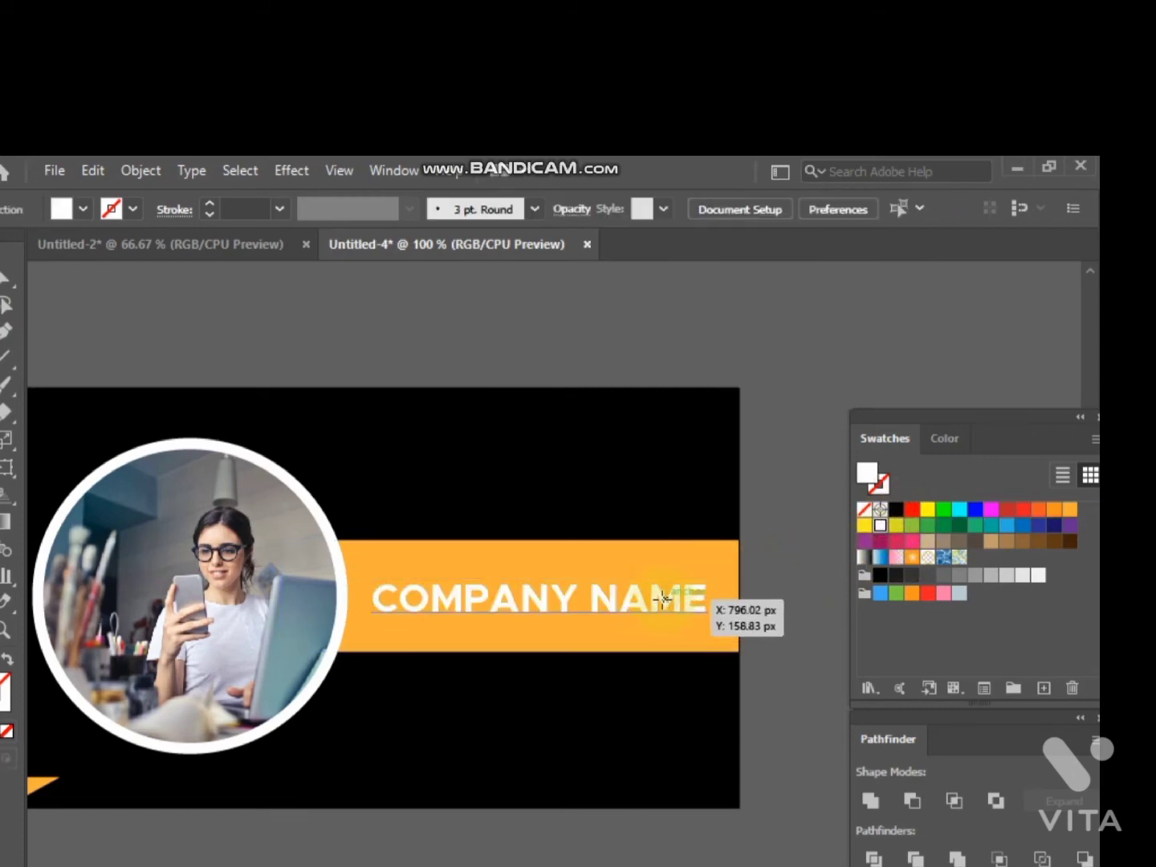
pyautogui.moveTo(662, 598); pyautogui.dragTo(656, 597)
pyautogui.click(791, 589)
# Position the Marketing Agency logo above the heading near the banner's upper-left corner.
pyautogui.moveTo(537, 669); pyautogui.dragTo(980, 683)
pyautogui.moveTo(313, 673); pyautogui.dragTo(465, 608)
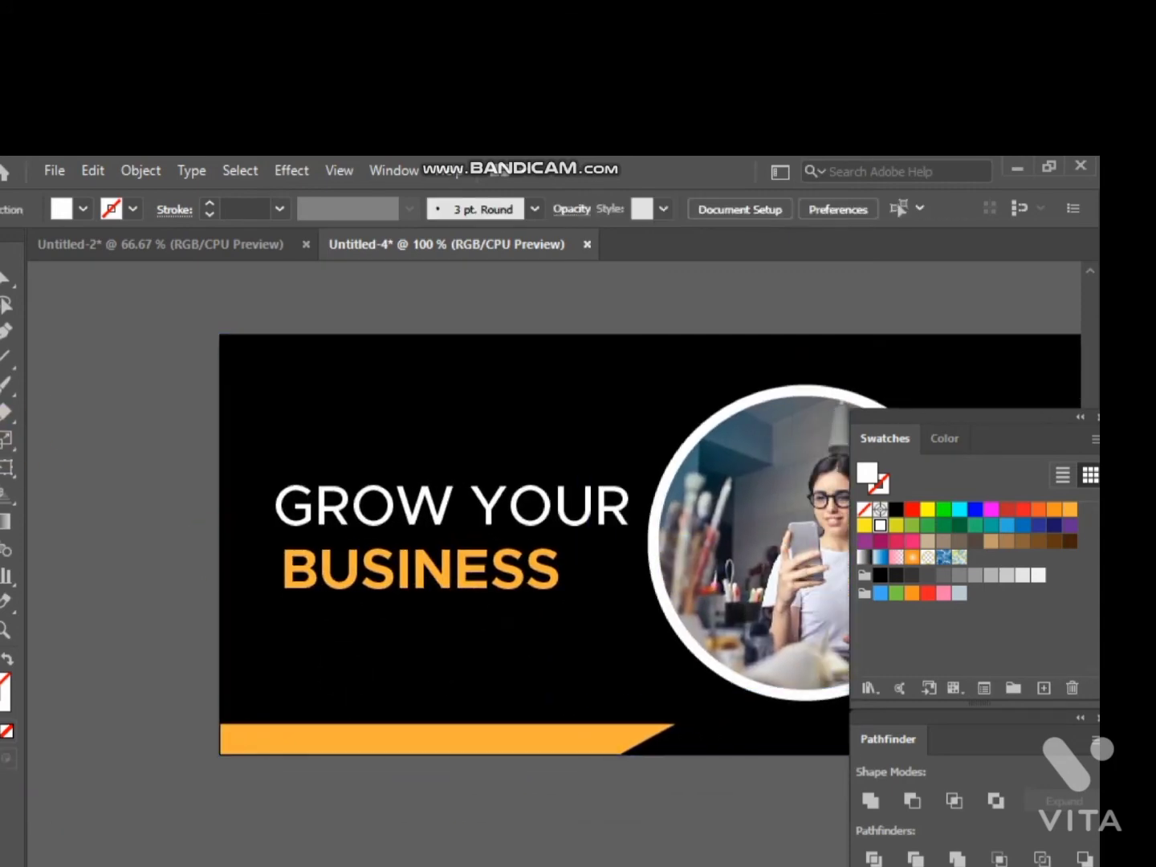
pyautogui.moveTo(387, 322); pyautogui.dragTo(410, 562)
pyautogui.moveTo(591, 310); pyautogui.dragTo(357, 739)
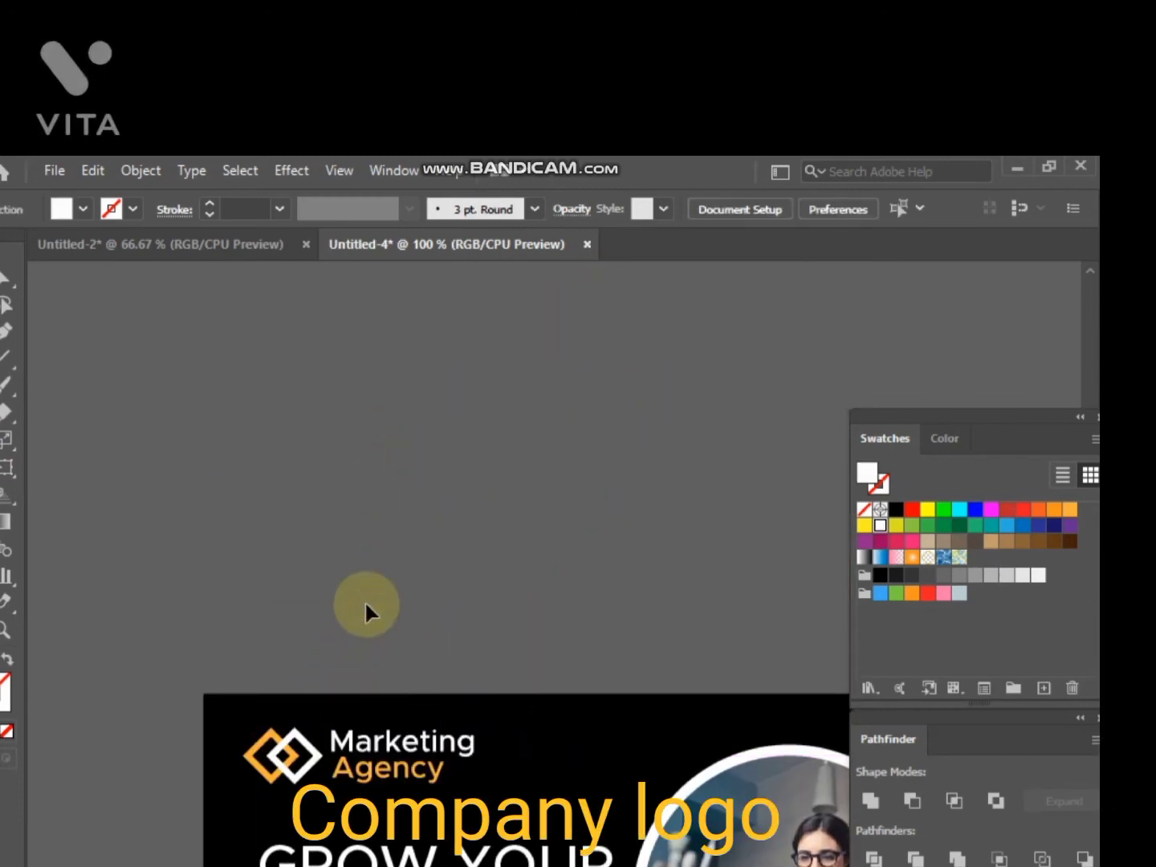
pyautogui.scroll(-5, 514, 727)
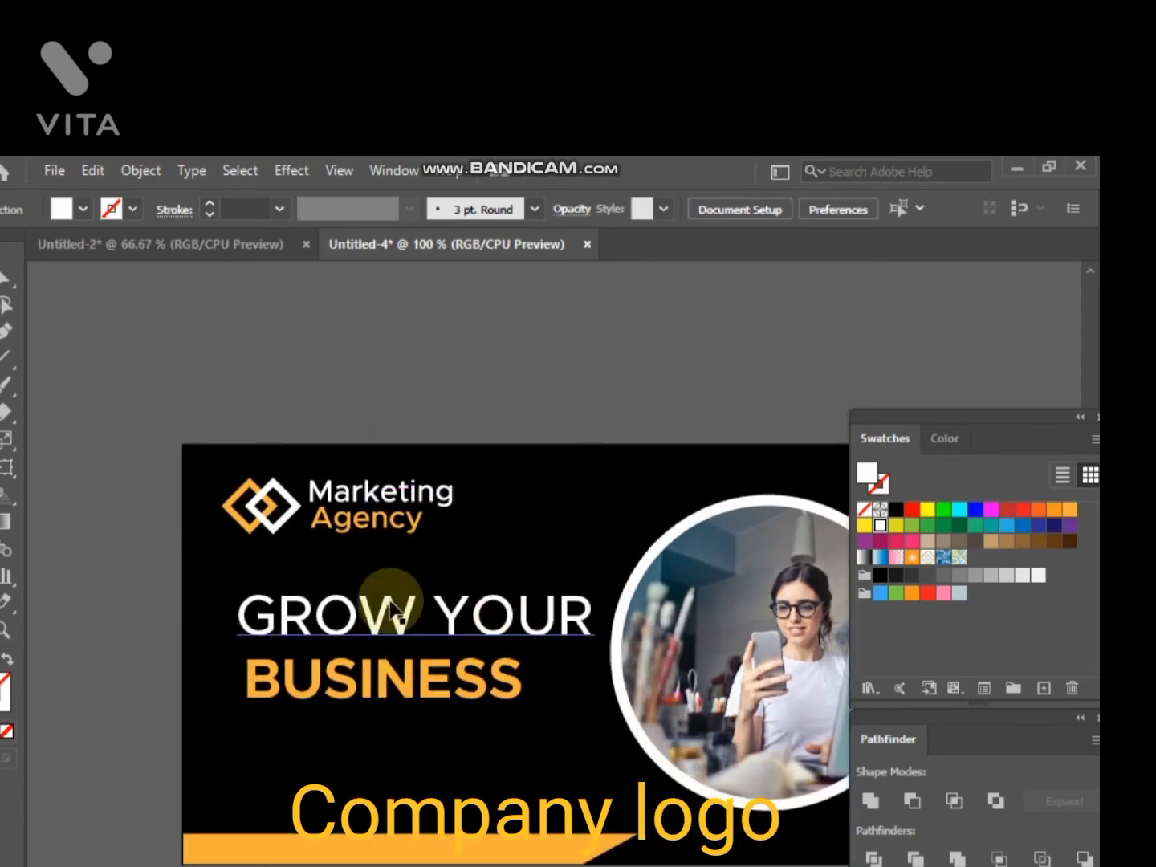
pyautogui.moveTo(382, 529); pyautogui.dragTo(388, 523)
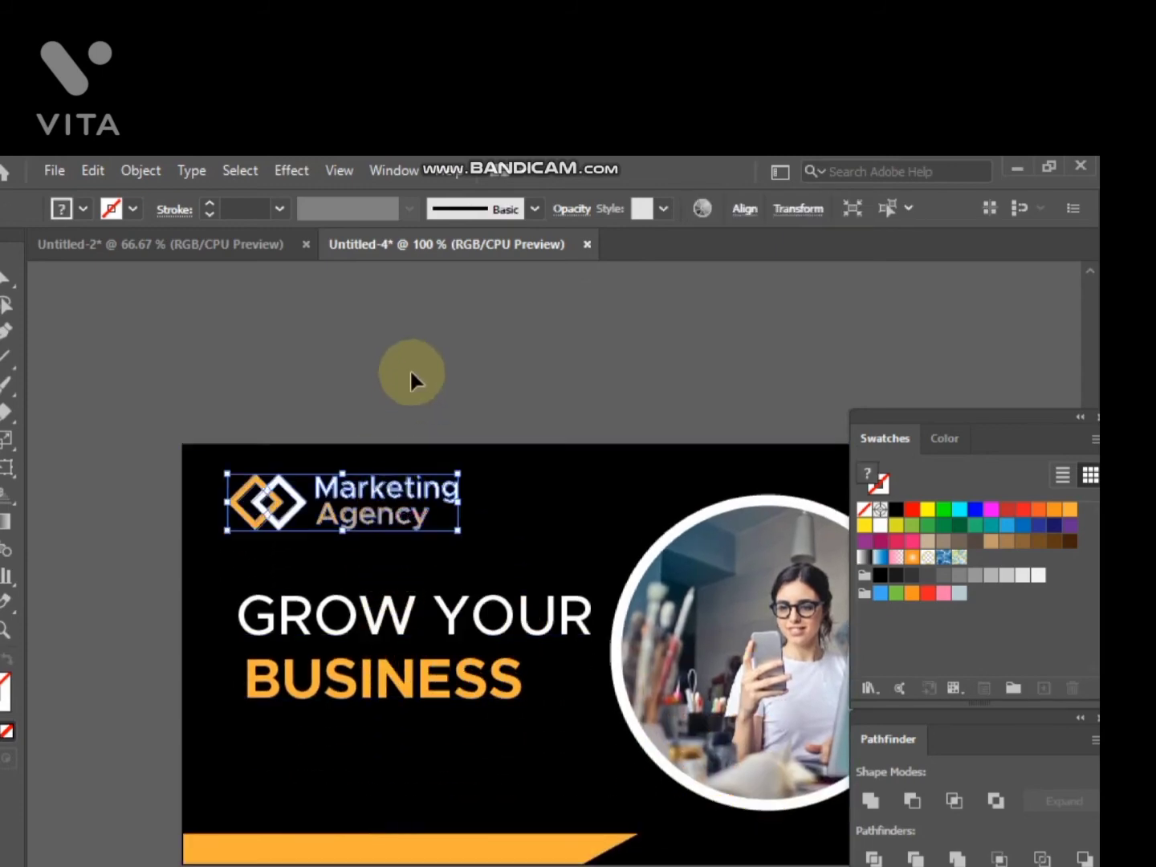
pyautogui.click(411, 372)
pyautogui.click(388, 485)
pyautogui.keyDown('shift'); pyautogui.click(365, 617); pyautogui.keyUp('shift')
pyautogui.keyDown('shift'); pyautogui.click(336, 698); pyautogui.keyUp('shift')
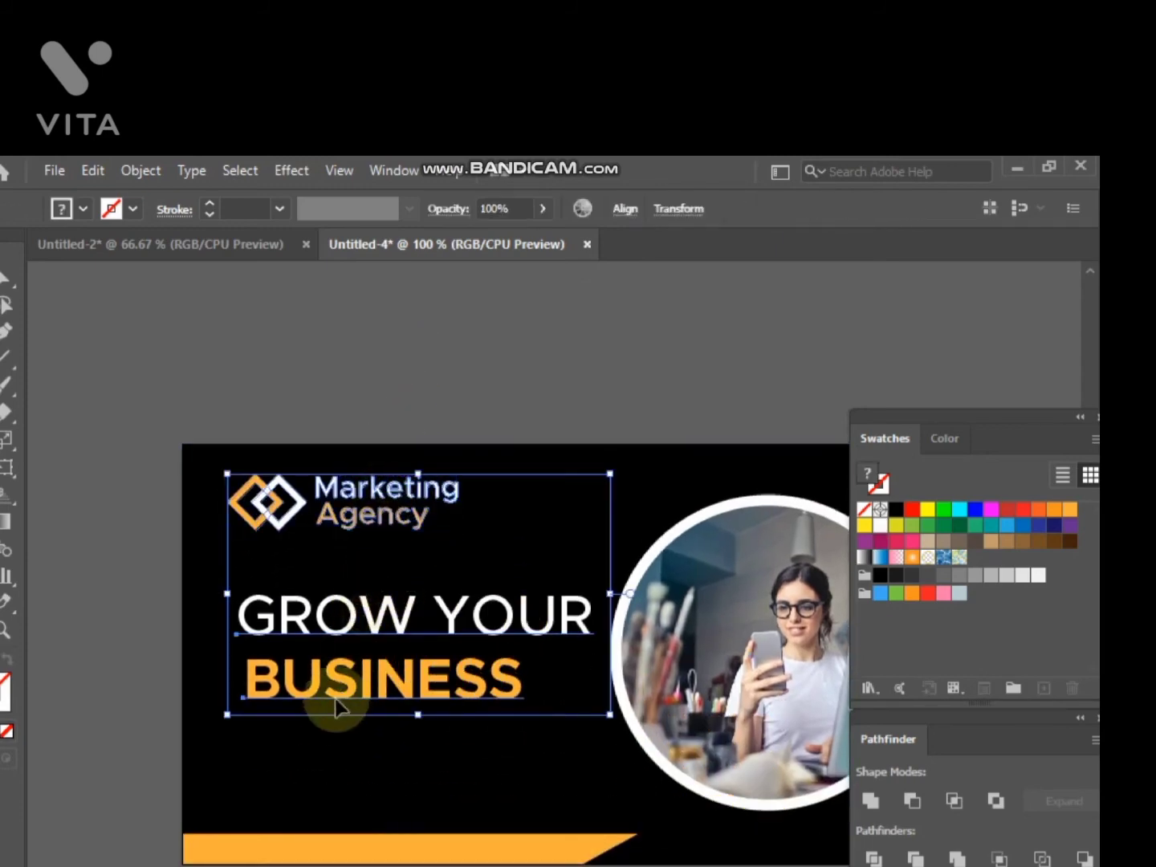
pyautogui.click(456, 487)
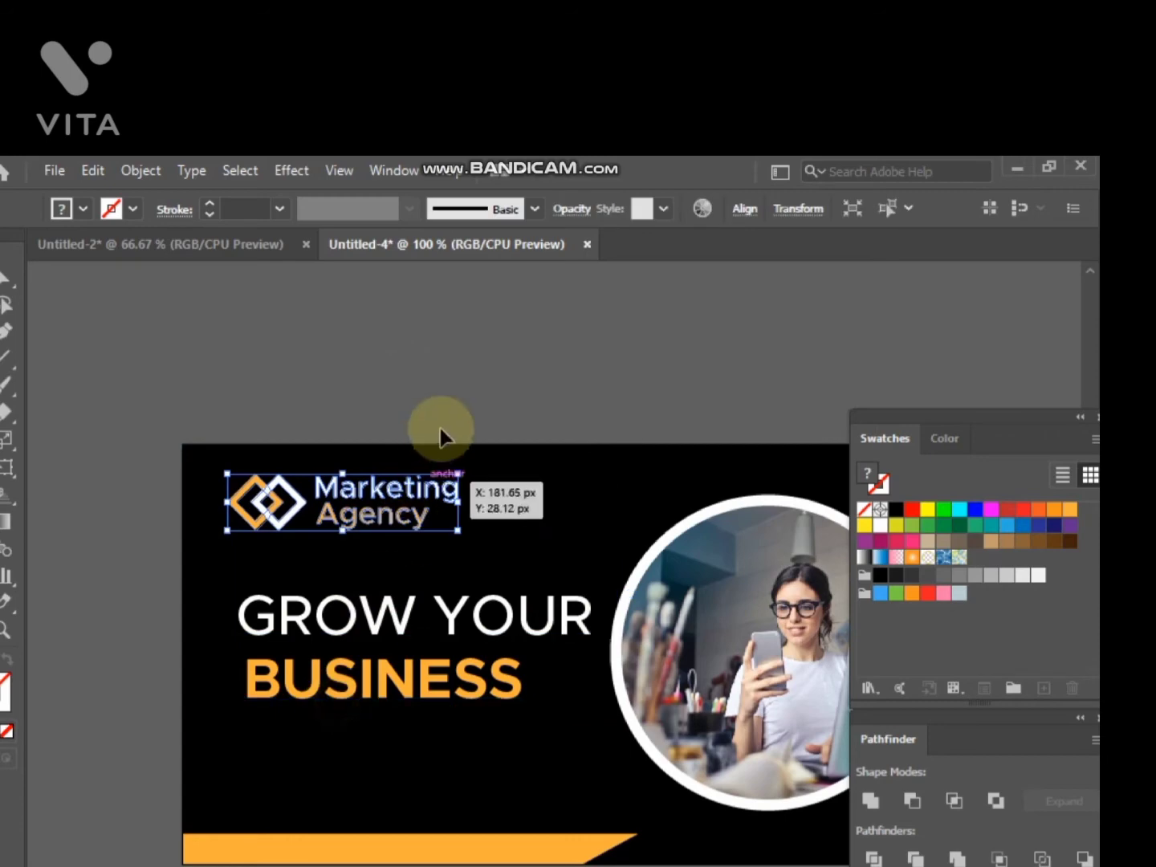
pyautogui.keyDown('shift'); pyautogui.click(396, 612); pyautogui.keyUp('shift')
pyautogui.keyDown('shift'); pyautogui.click(374, 684); pyautogui.keyUp('shift')
pyautogui.hotkey('ctrl', 'z')
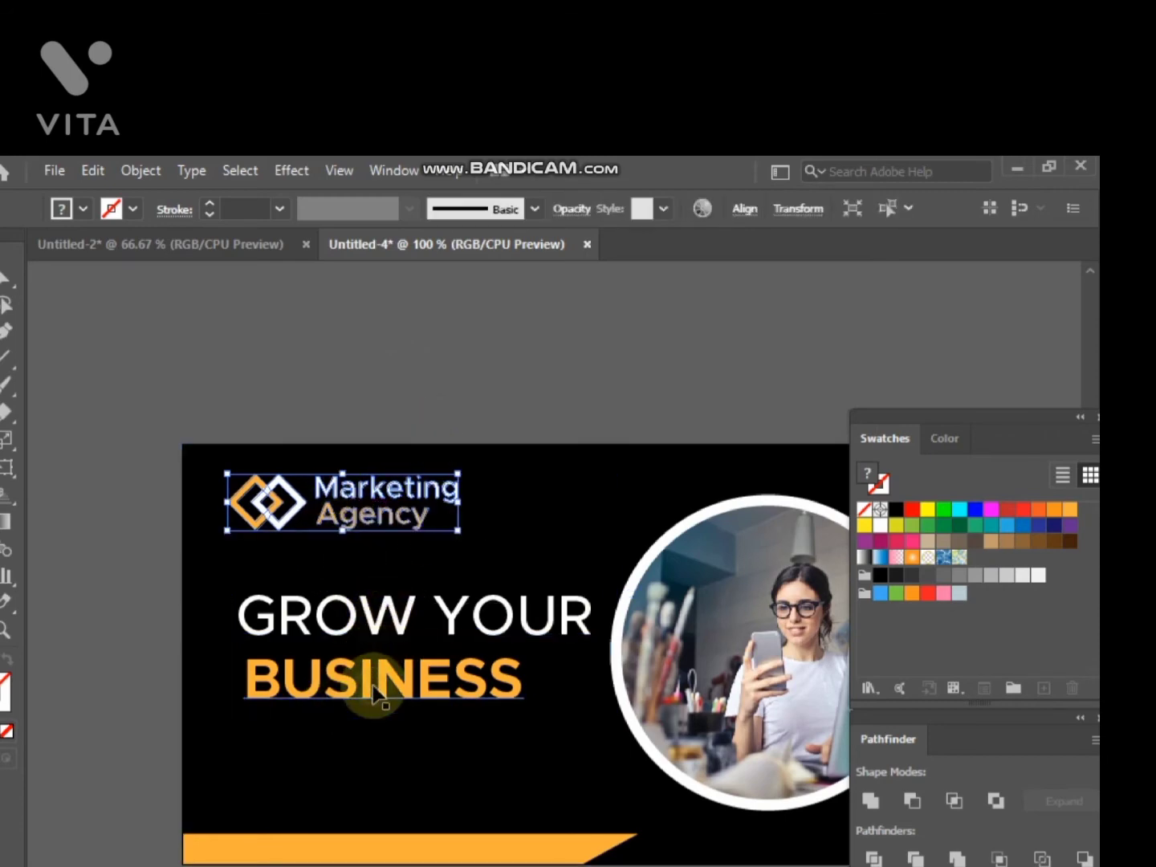
# Select the logo together with both heading lines and align them to their left edges.
pyautogui.keyDown('shift'); pyautogui.click(372, 612); pyautogui.keyUp('shift')
pyautogui.click(626, 210)
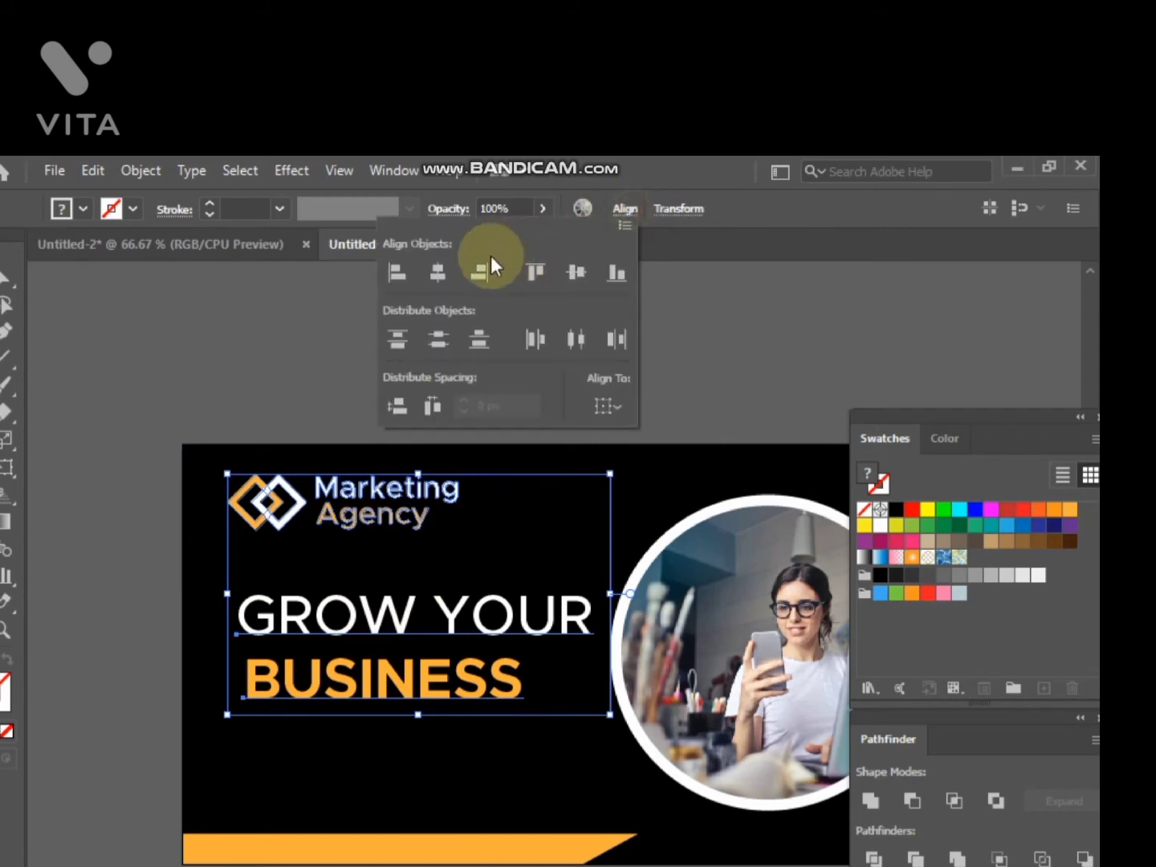
pyautogui.click(408, 277)
pyautogui.click(257, 320)
pyautogui.click(255, 320)
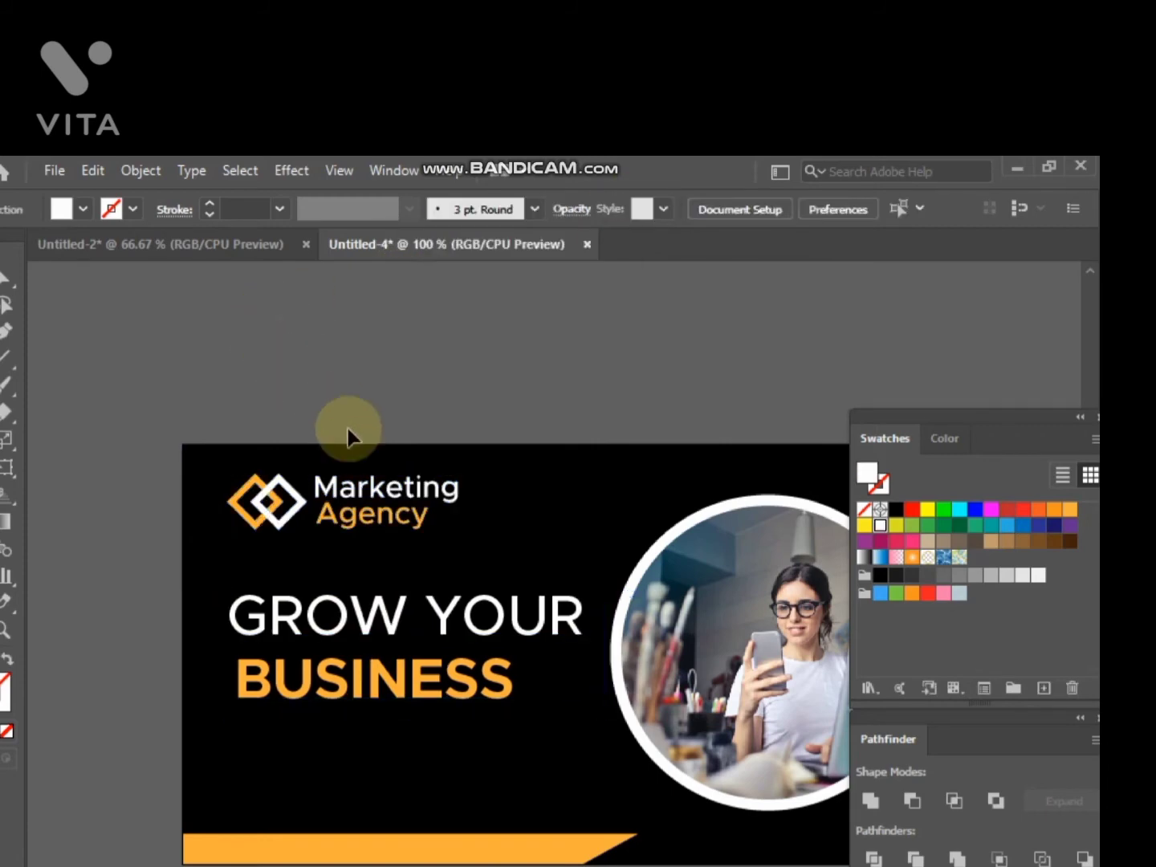
pyautogui.moveTo(349, 434); pyautogui.dragTo(371, 306)
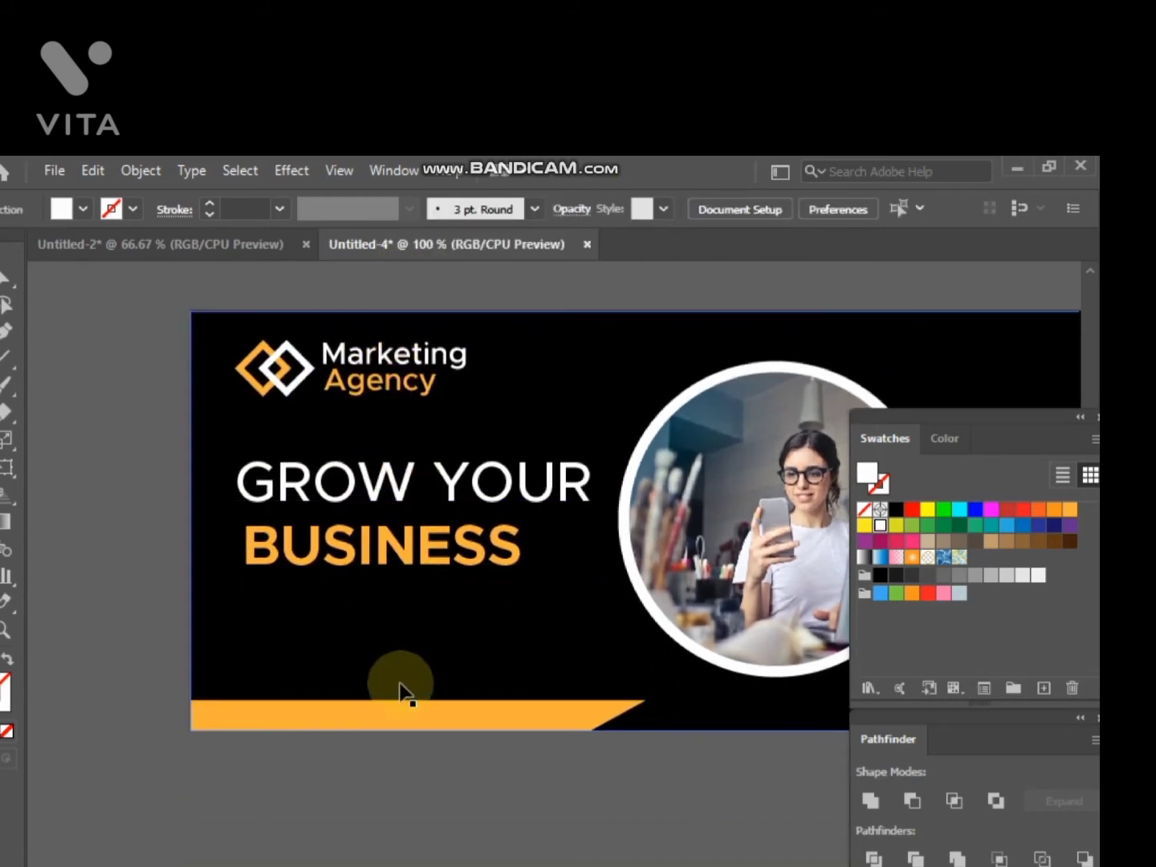
pyautogui.click(0, 359)
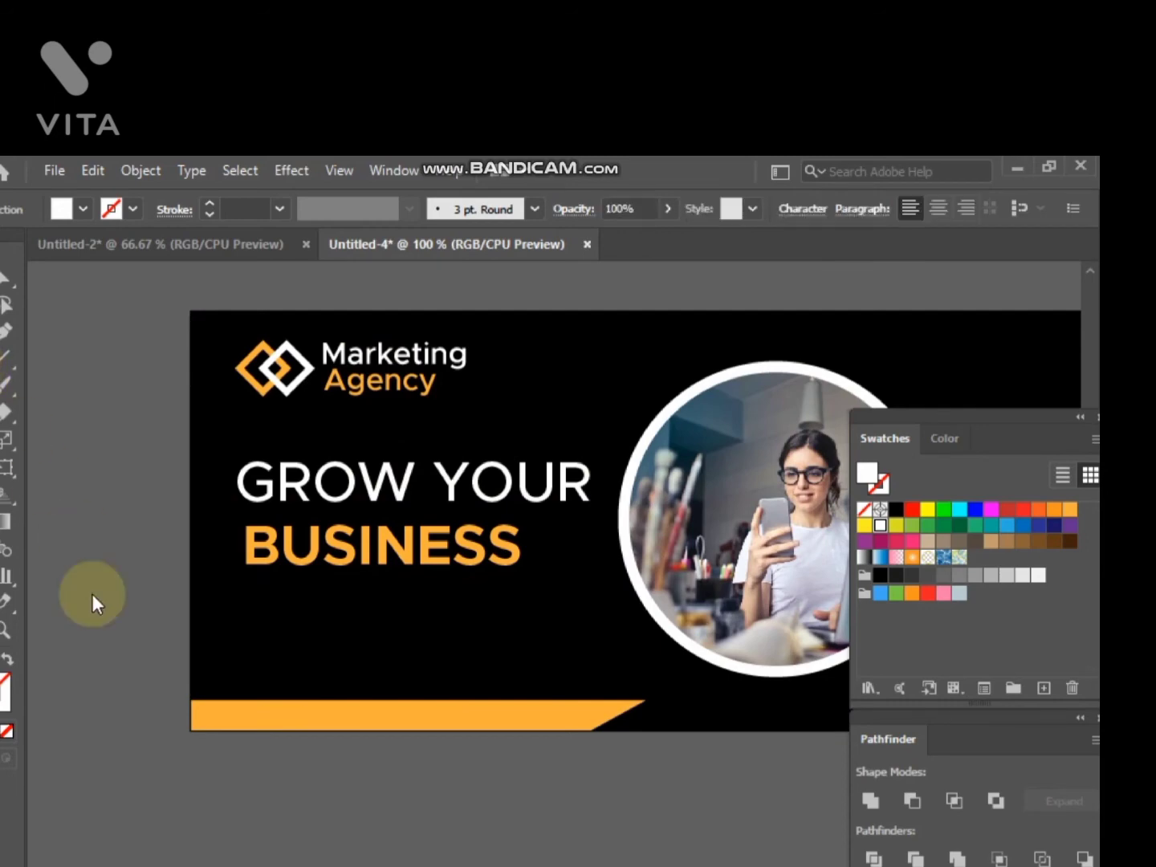
pyautogui.click(154, 789)
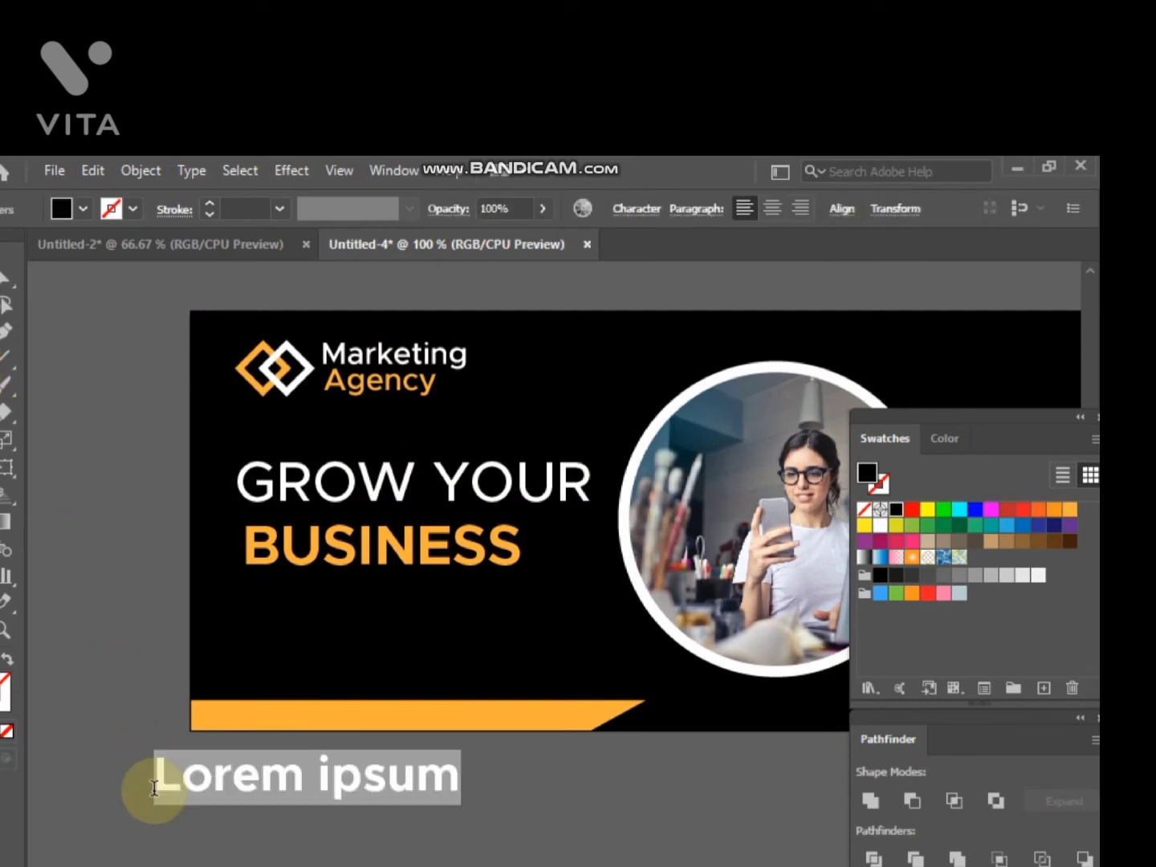
pyautogui.press('BackSpace')
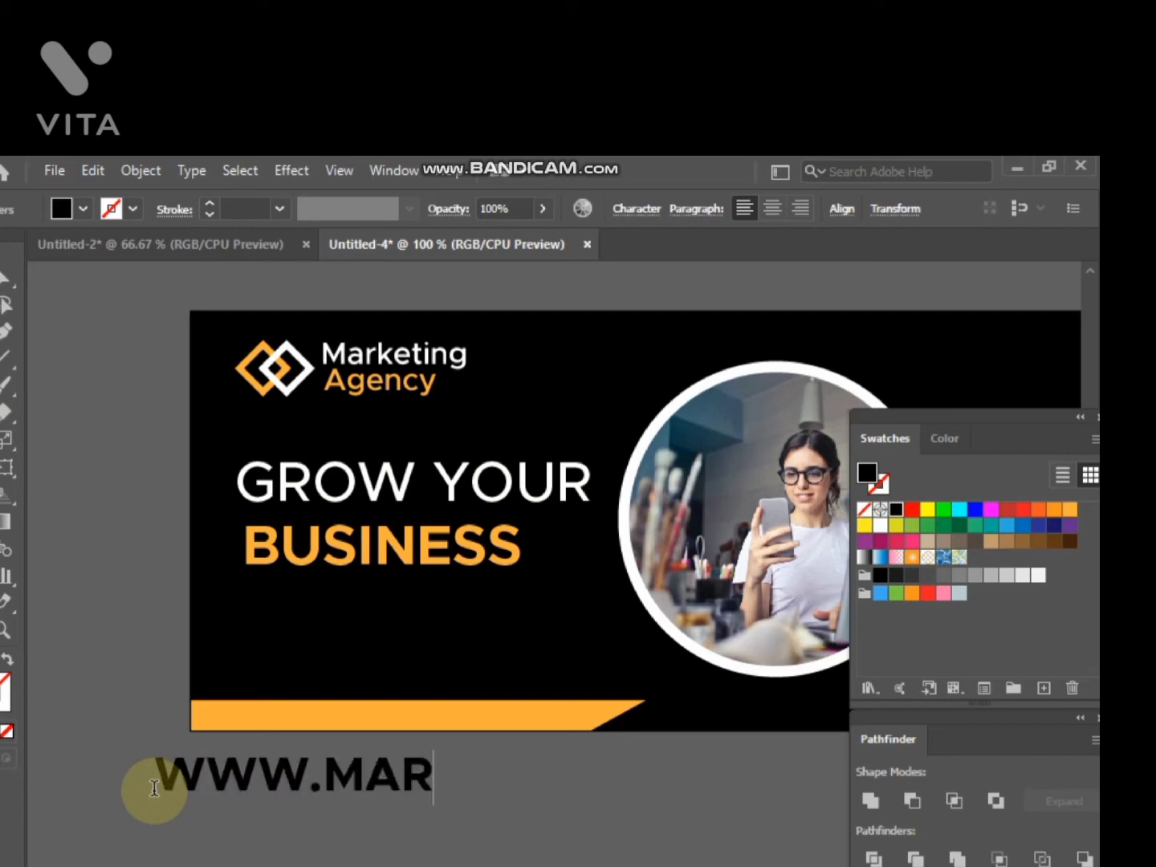
pyautogui.write('WWW.MARK')
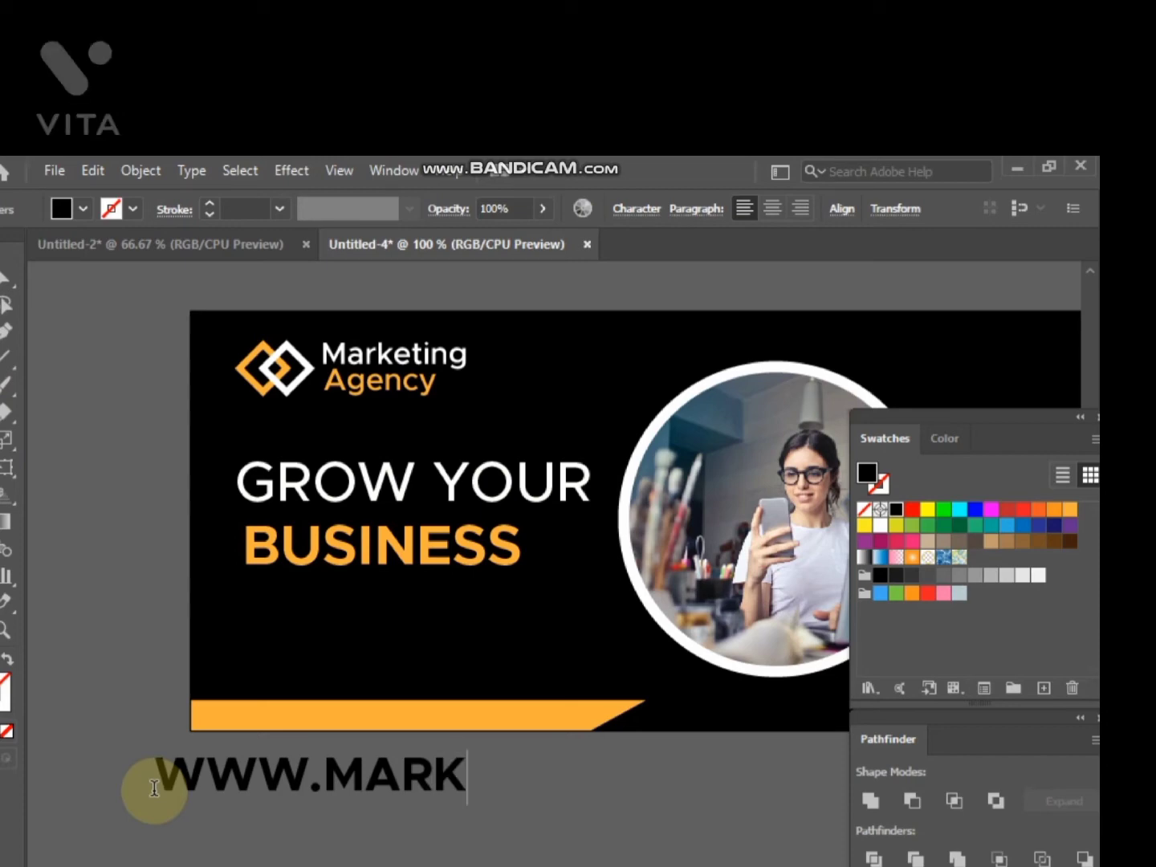
pyautogui.write('ETIN')
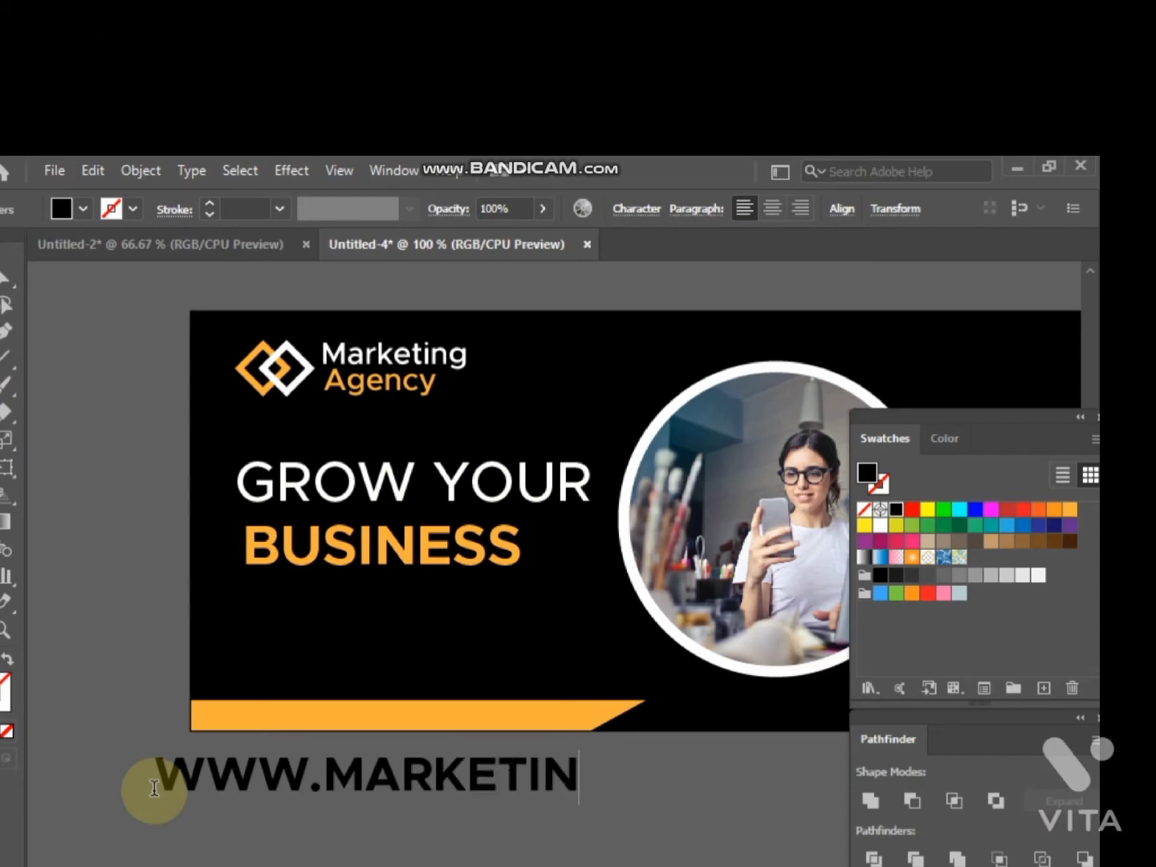
pyautogui.write('G.COM')
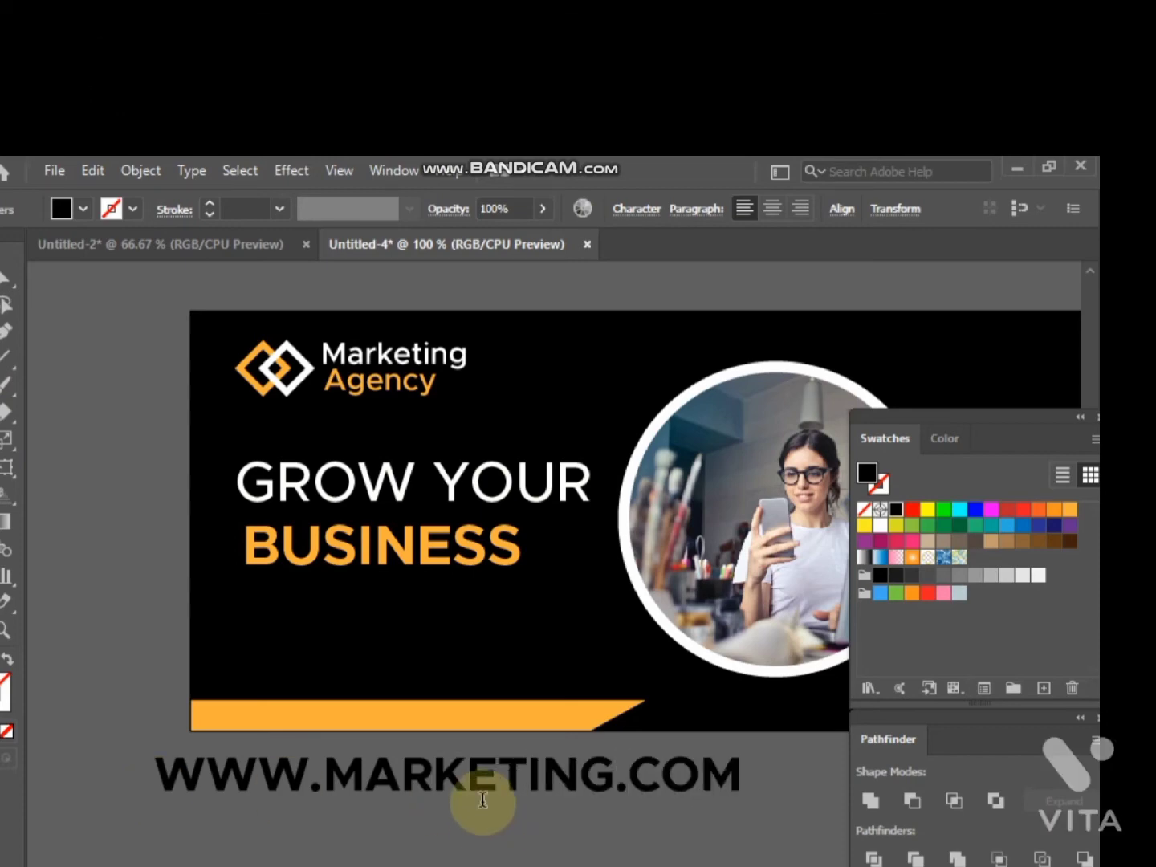
pyautogui.click(3, 278)
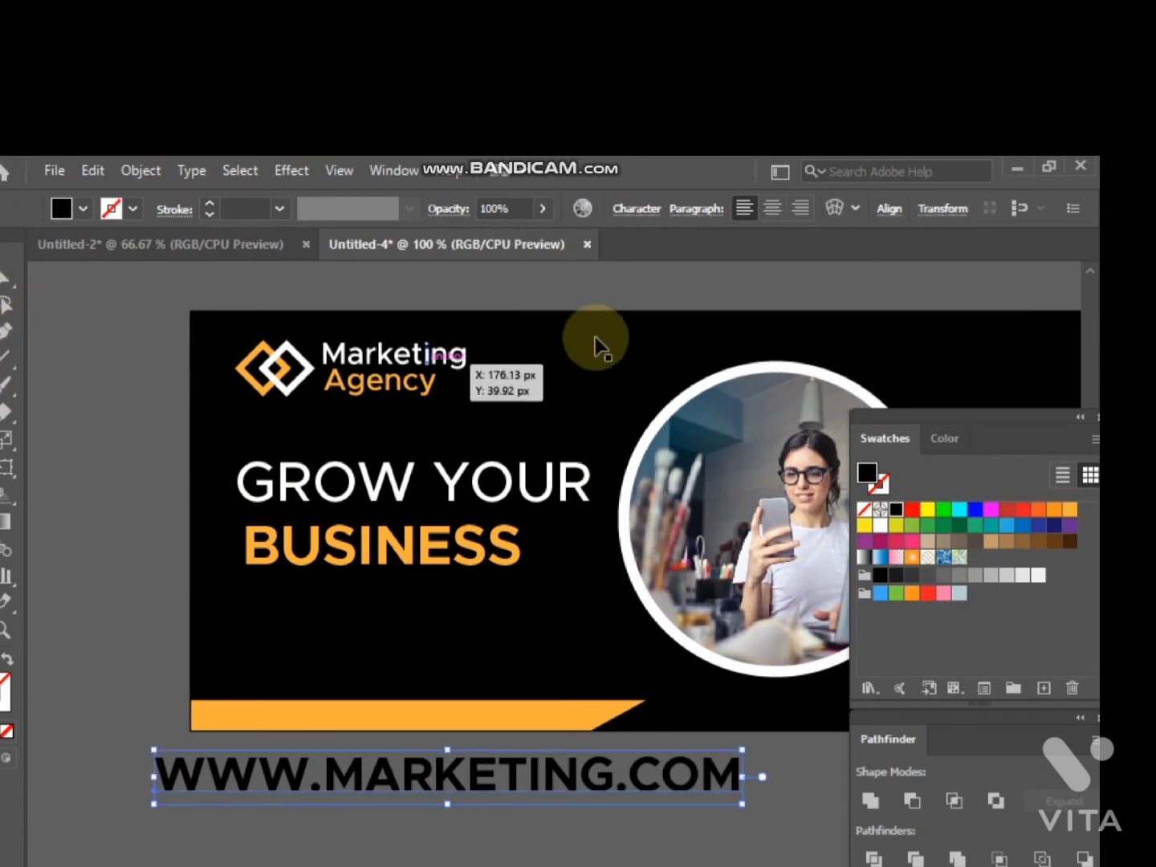
pyautogui.click(654, 208)
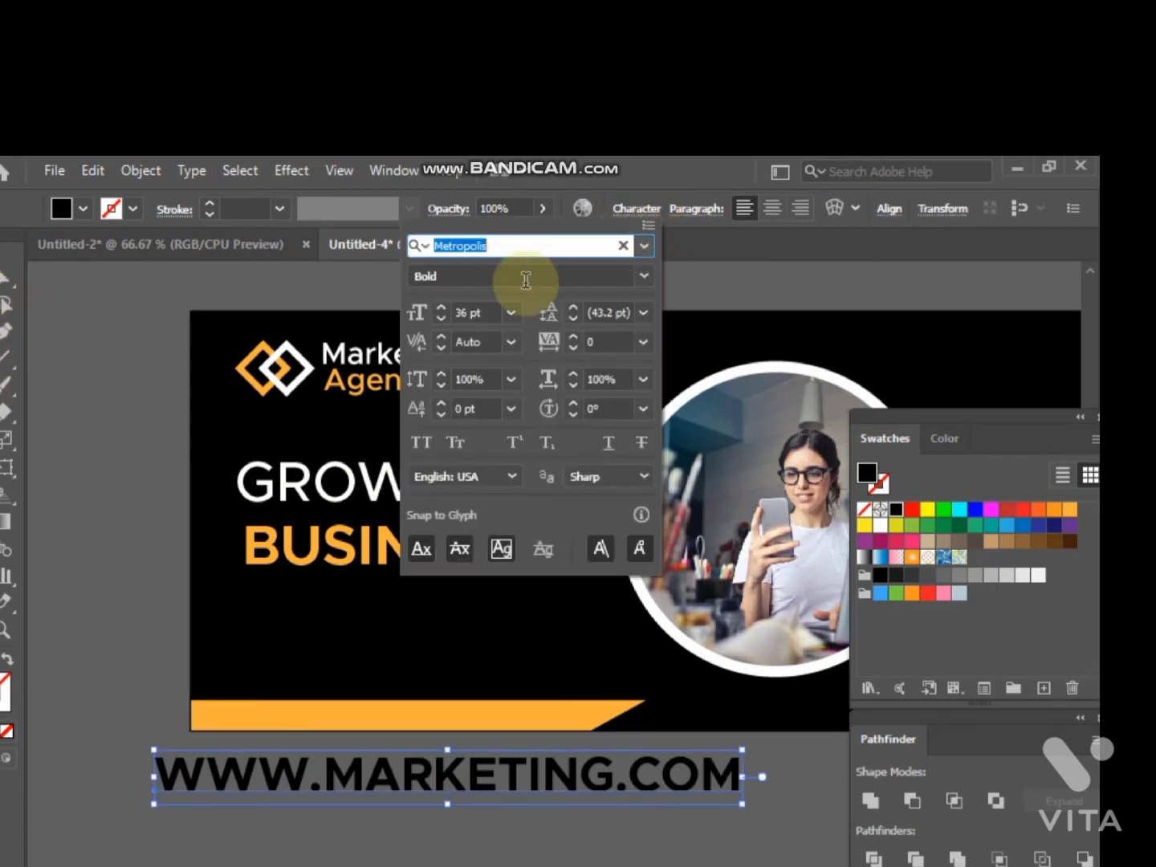
pyautogui.click(645, 276)
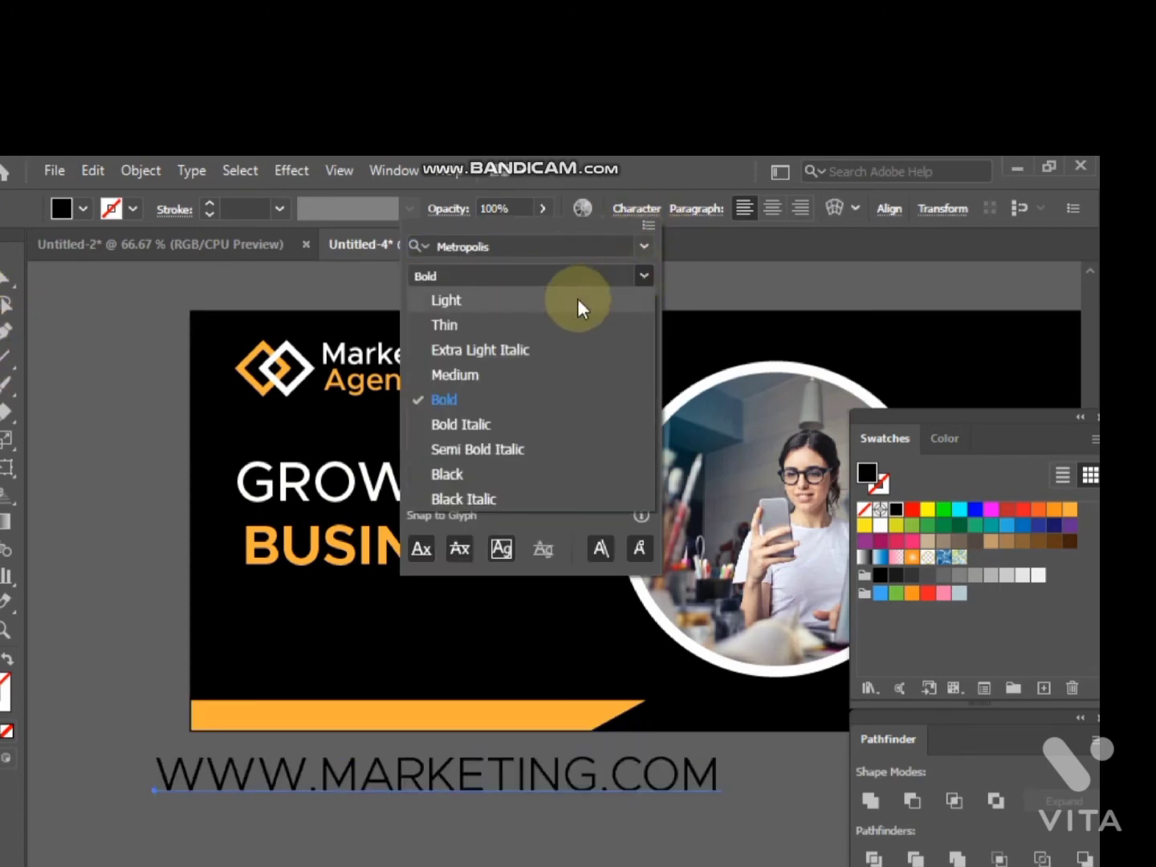
pyautogui.click(508, 302)
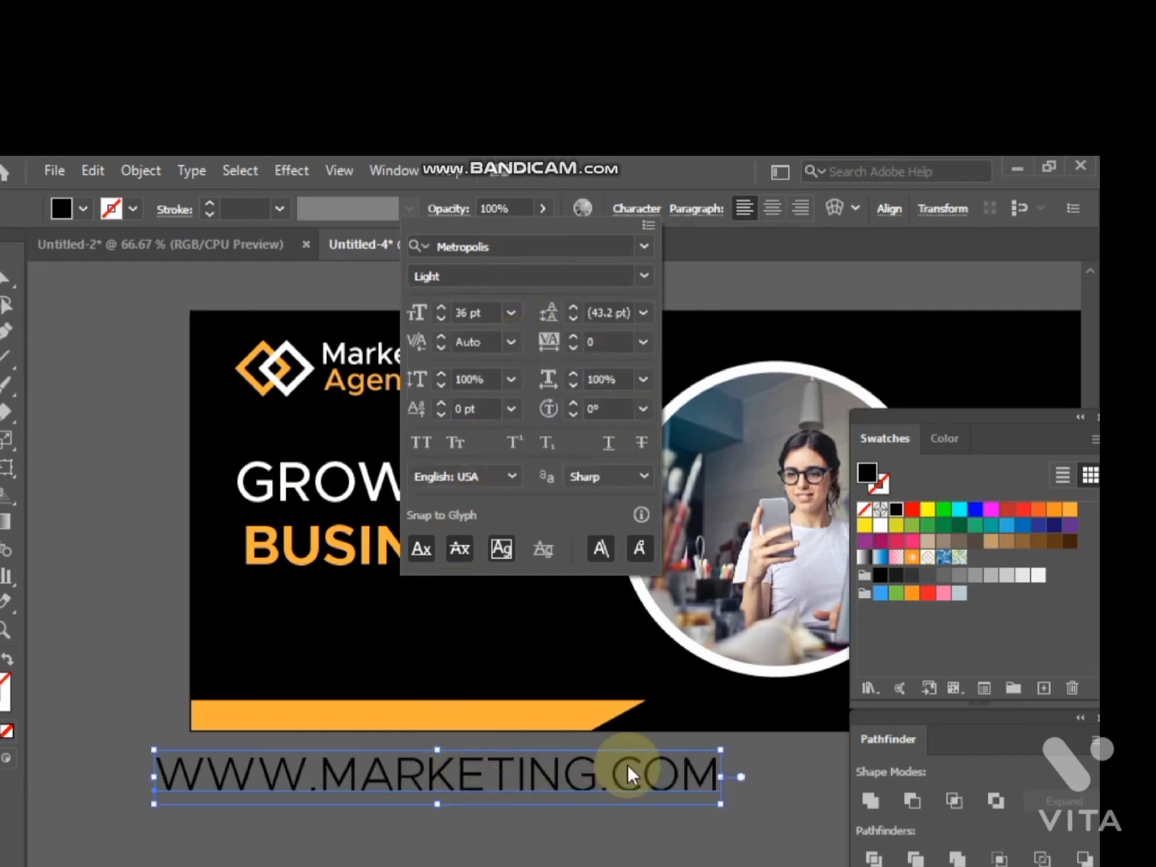
pyautogui.click(511, 313)
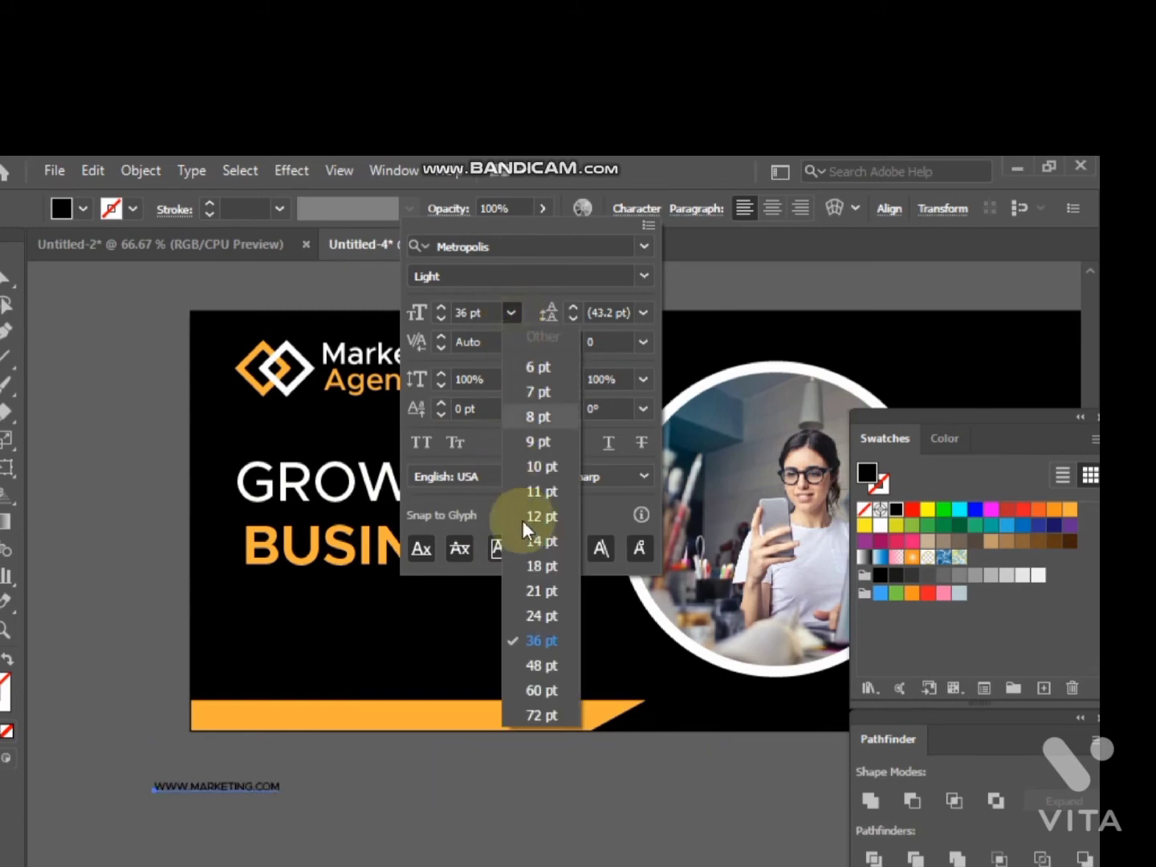
pyautogui.click(551, 567)
pyautogui.click(552, 820)
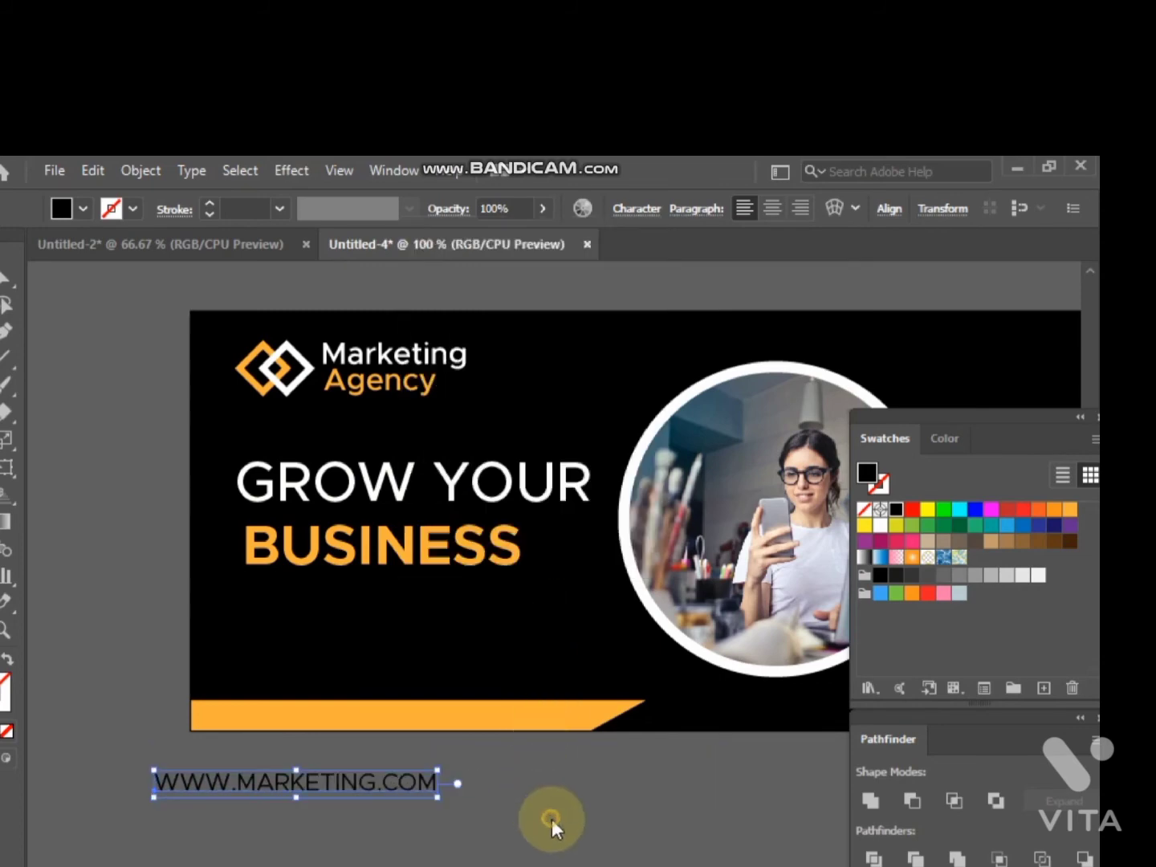
pyautogui.moveTo(306, 827); pyautogui.dragTo(390, 724)
pyautogui.click(374, 761)
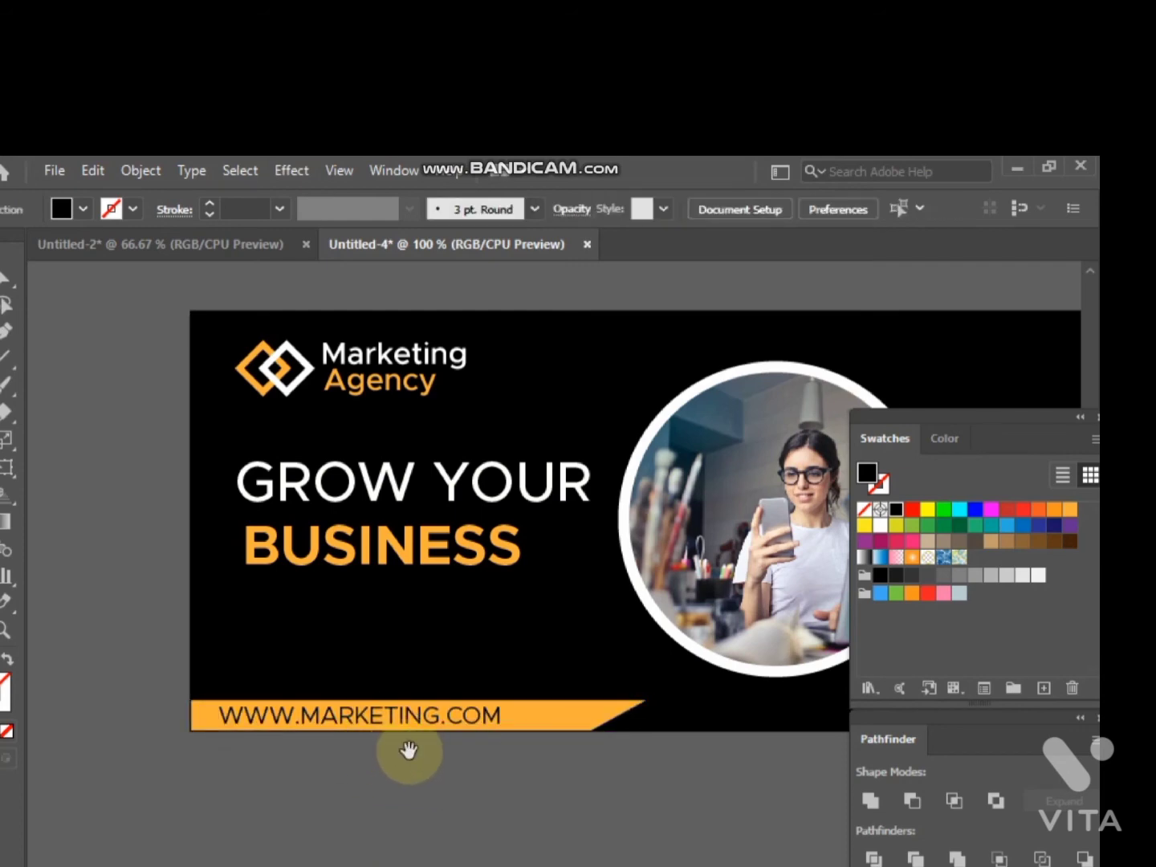
# Draw a small white circle below the banner and duplicate it into an evenly spaced horizontal row of four.
pyautogui.moveTo(634, 730); pyautogui.dragTo(292, 731)
pyautogui.moveTo(597, 729); pyautogui.dragTo(548, 777)
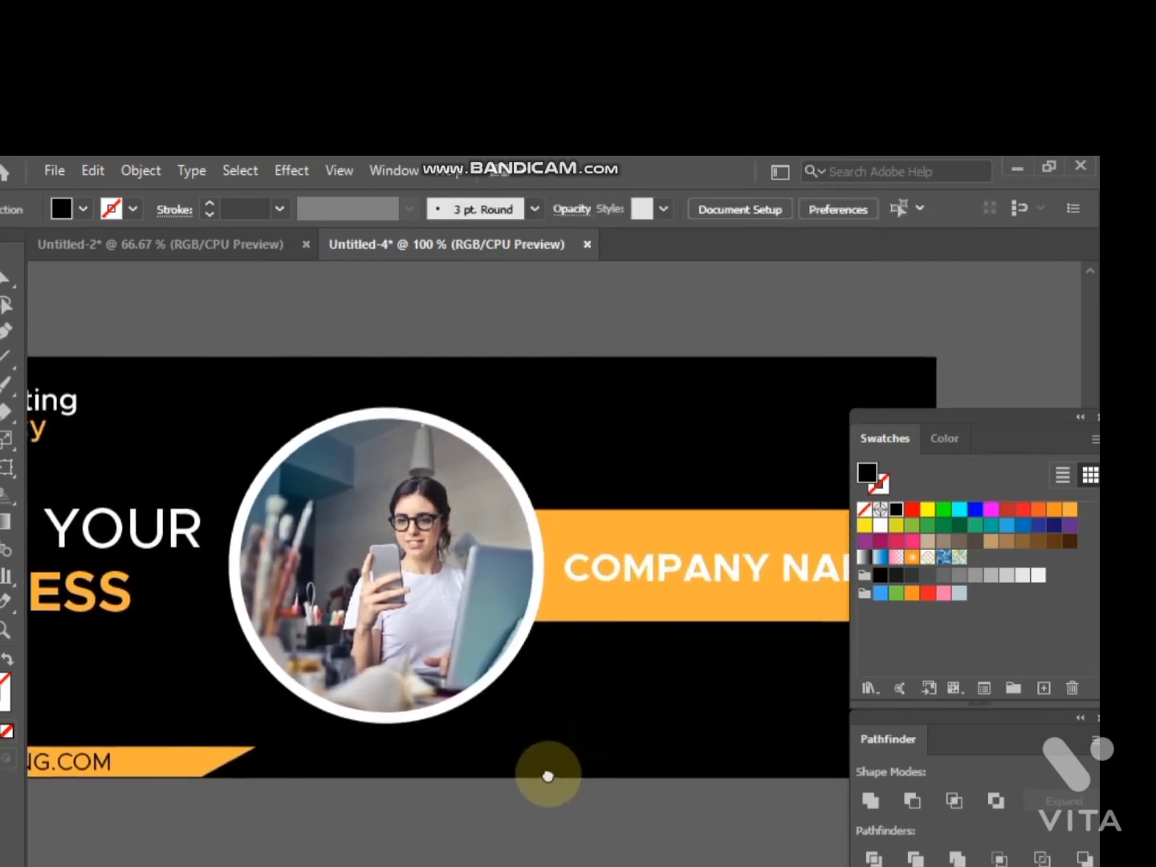
pyautogui.moveTo(691, 715); pyautogui.dragTo(561, 719)
pyautogui.moveTo(4, 395); pyautogui.dragTo(31, 445)
pyautogui.moveTo(446, 864); pyautogui.dragTo(493, 779)
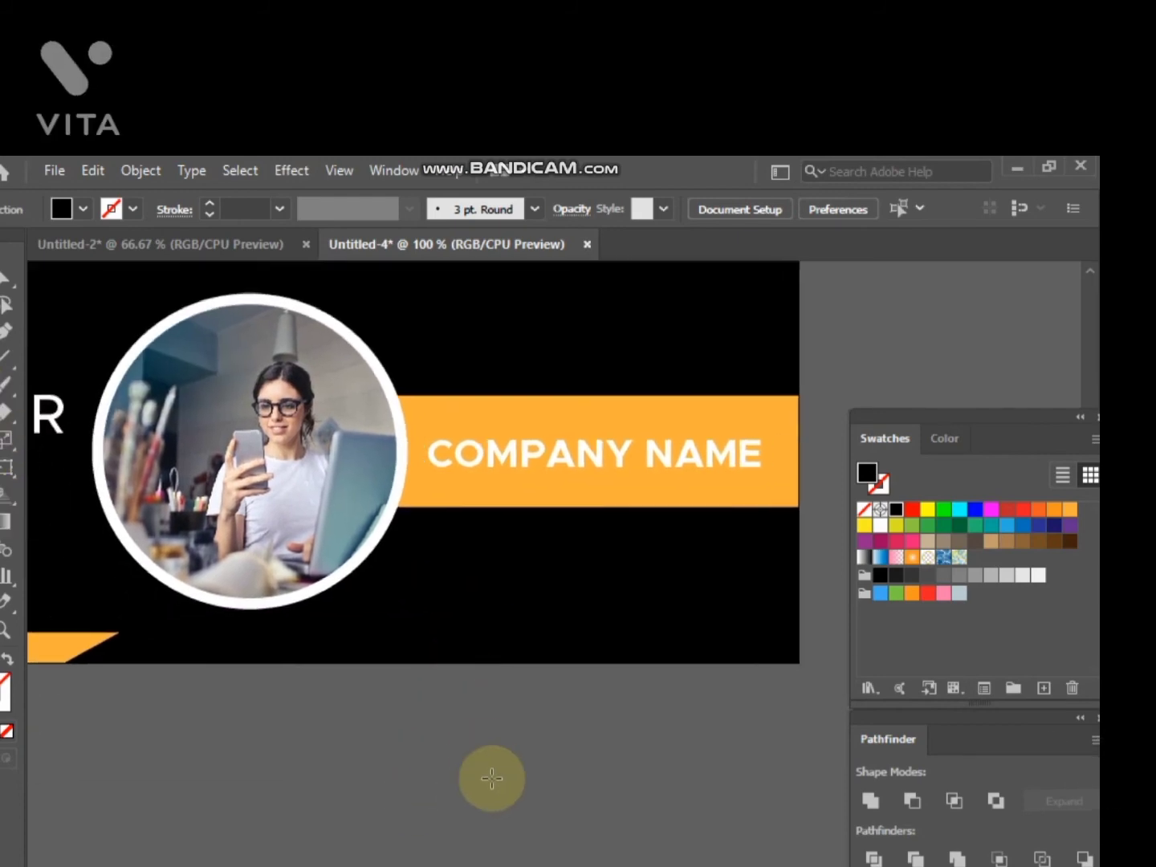
pyautogui.scroll(2, 493, 780)
pyautogui.moveTo(463, 712)
pyautogui.mouseDown()
pyautogui.moveTo(478, 729)
pyautogui.moveTo(508, 721)
pyautogui.mouseUp()
pyautogui.click(880, 526)
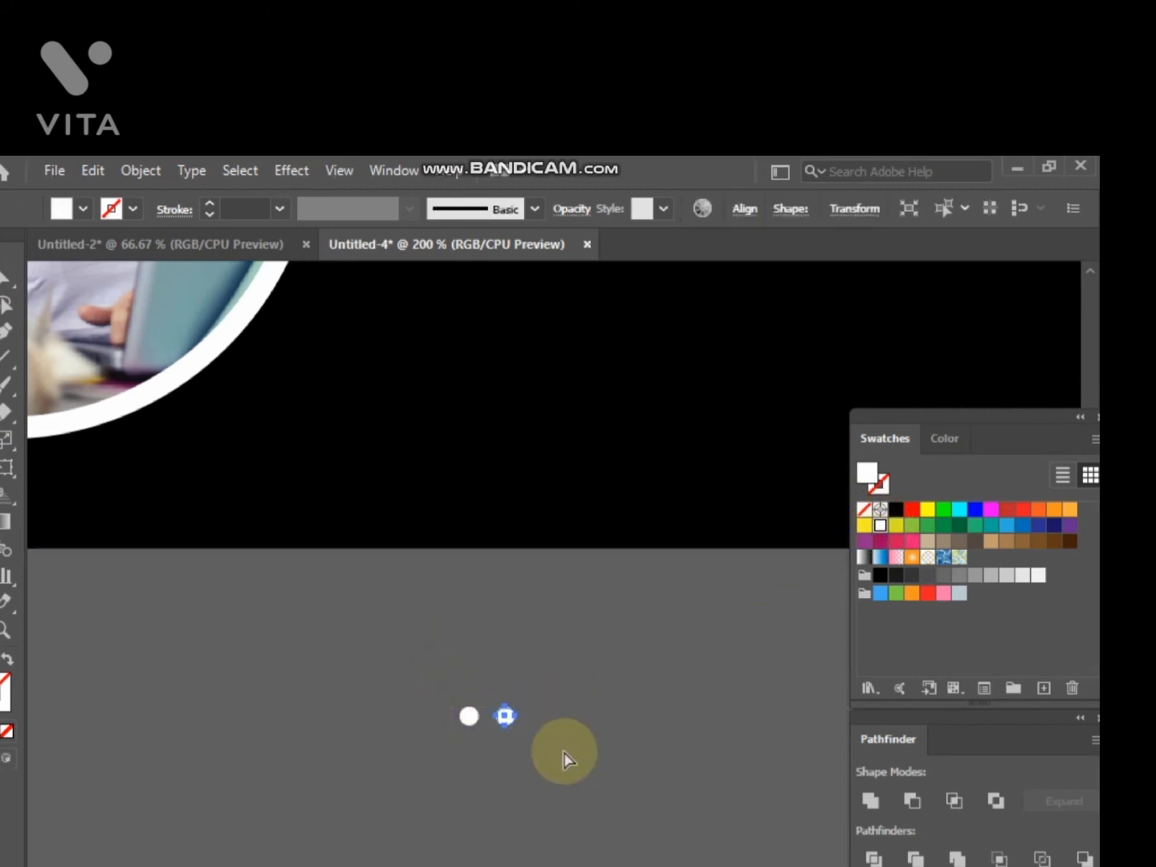
pyautogui.hotkey('ctrl', 'd')
pyautogui.hotkey('ctrl', 'd')
pyautogui.click(529, 767)
pyautogui.moveTo(401, 680); pyautogui.dragTo(546, 771)
pyautogui.hotkey('ctrl', 'r')
pyautogui.click(534, 732)
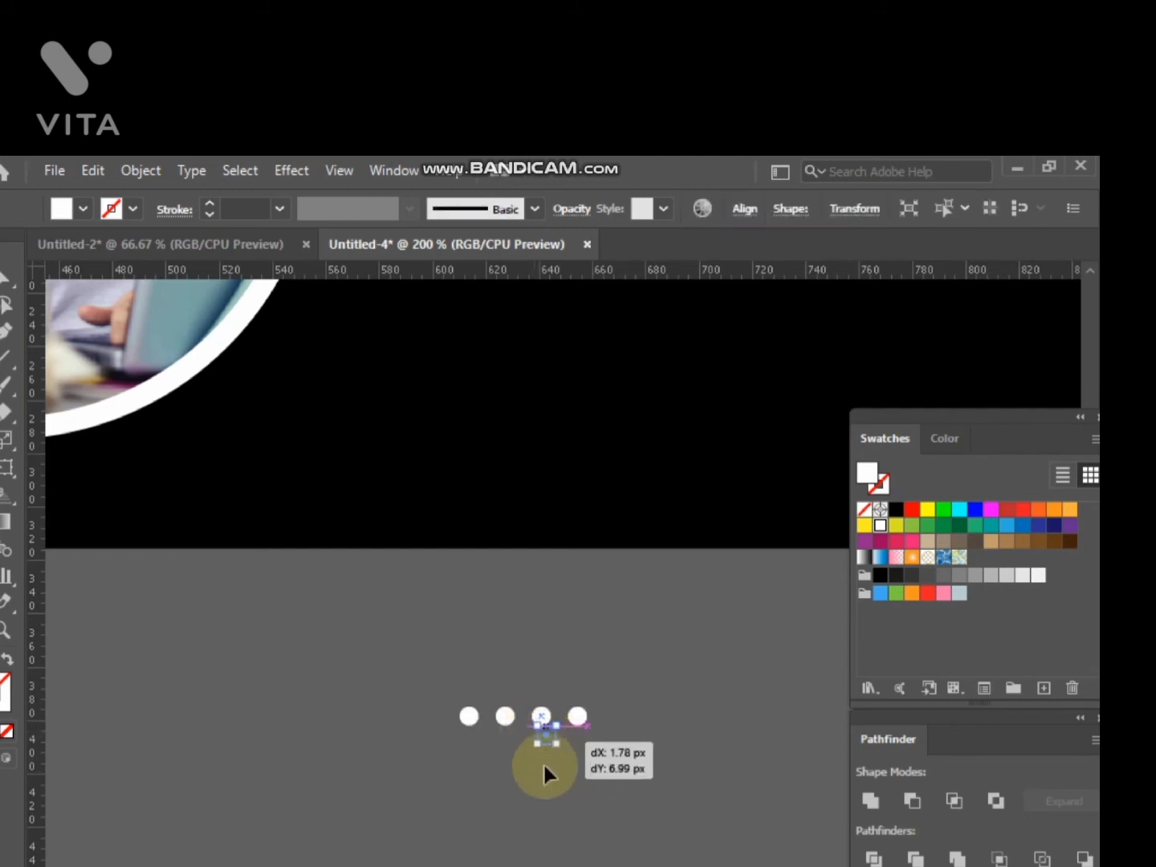
pyautogui.hotkey('ctrl', 'z')
# Copy the row of four circles downward and repeat the copy to build a four-by-four dot grid.
pyautogui.moveTo(382, 664); pyautogui.dragTo(668, 761)
pyautogui.hotkey('ctrl', 'r')
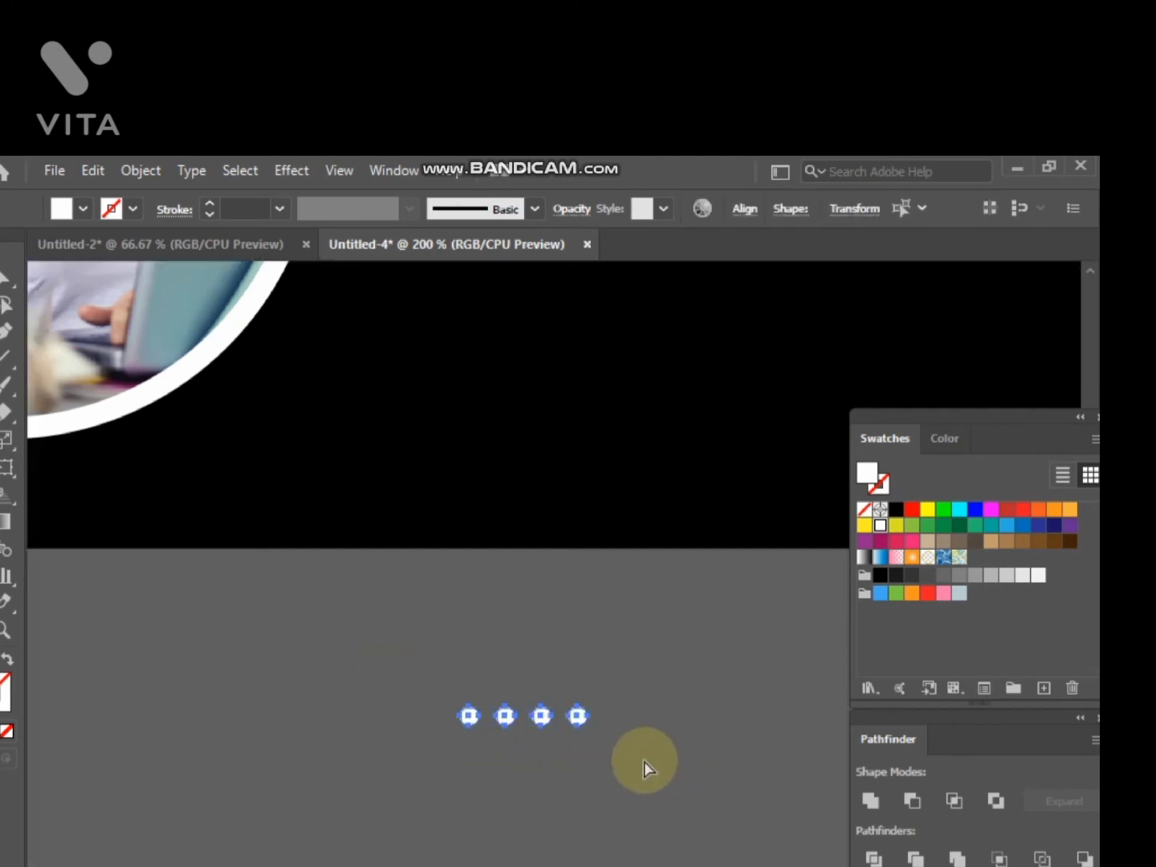
pyautogui.click(643, 761)
pyautogui.moveTo(538, 729); pyautogui.dragTo(632, 829)
pyautogui.hotkey('ctrl', 'd')
pyautogui.hotkey('ctrl', 'd')
pyautogui.click(649, 766)
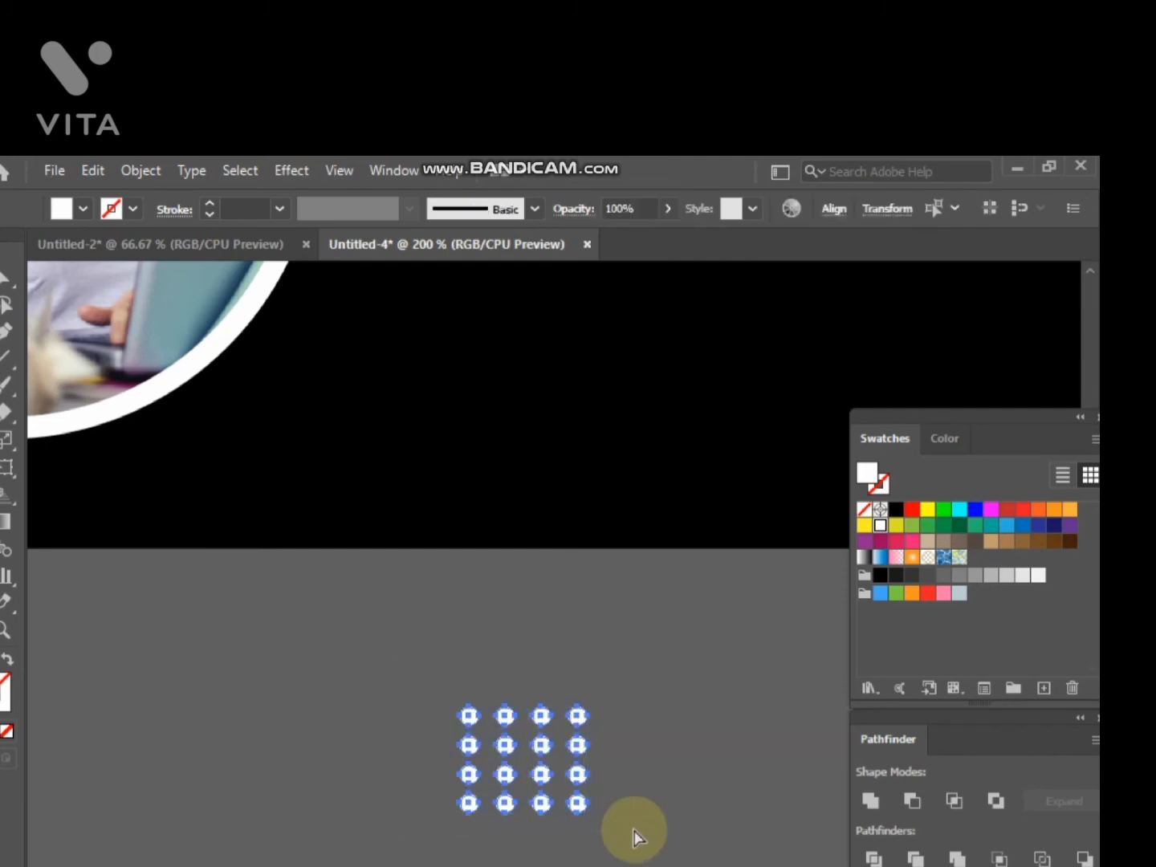
# Move the dot grid into the black area near the banner's upper-right corner and scale it down slightly.
pyautogui.hotkey('ctrl', '-')
pyautogui.hotkey('ctrl', '-')
pyautogui.scroll(3, 652, 793)
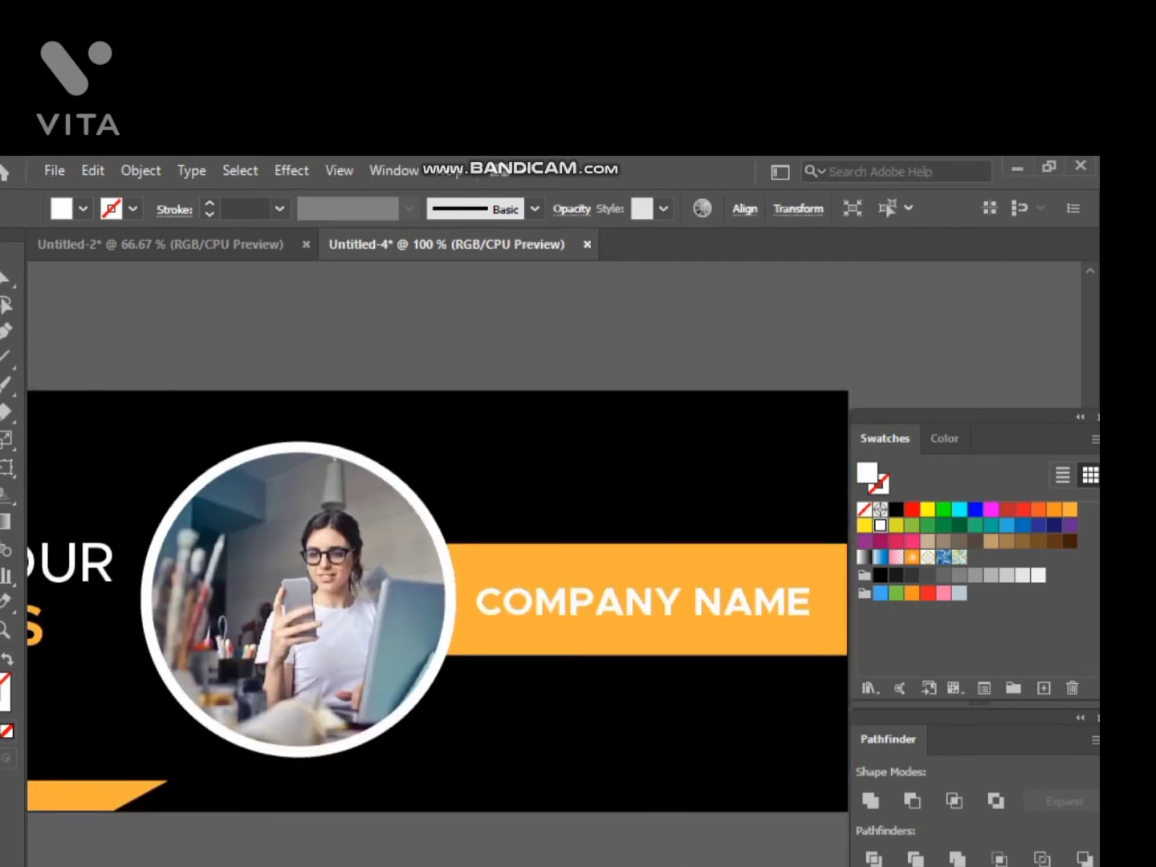
pyautogui.moveTo(598, 866); pyautogui.dragTo(627, 547)
pyautogui.click(774, 344)
pyautogui.click(783, 447)
pyautogui.scroll(3, 784, 448)
pyautogui.moveTo(515, 482); pyautogui.dragTo(548, 510)
pyautogui.moveTo(643, 591); pyautogui.dragTo(642, 557)
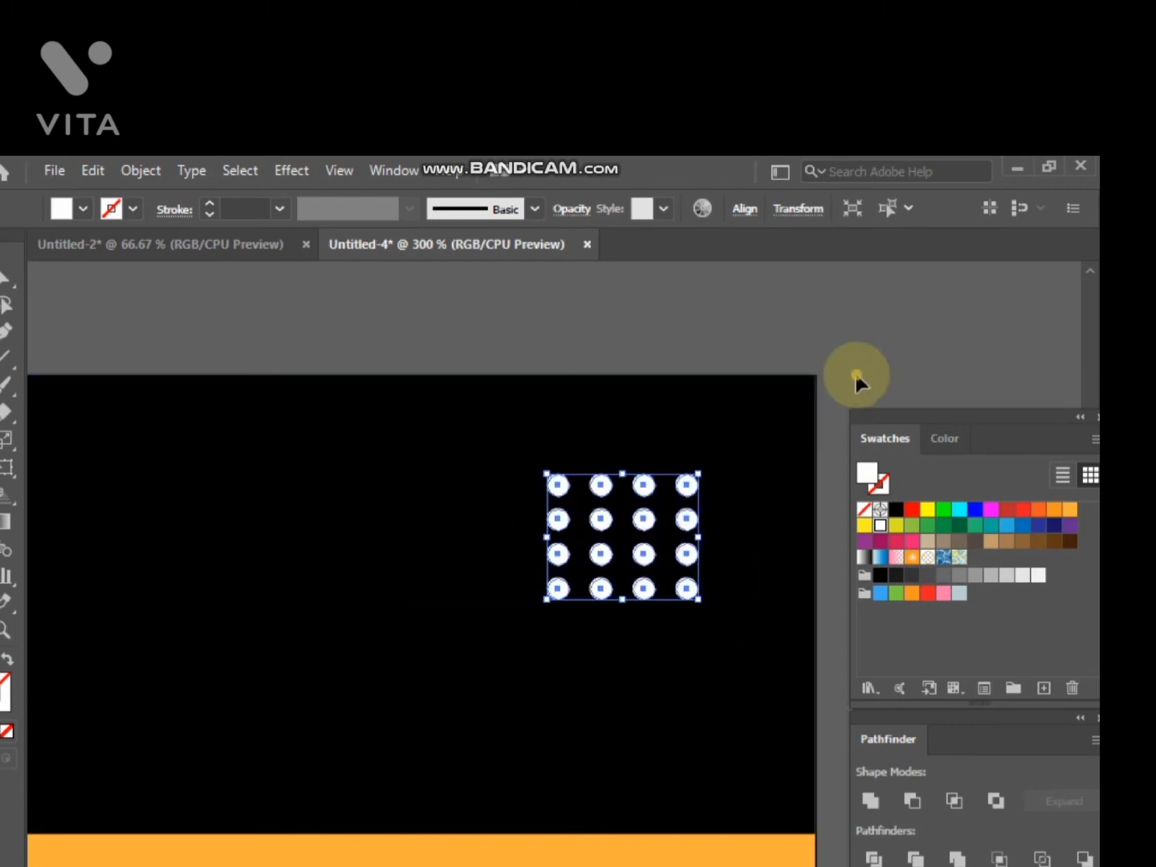
pyautogui.click(857, 376)
# Review the whole banner layout, from the logo and heading across to the dot grid and company name strip.
pyautogui.scroll(-3, 857, 378)
pyautogui.moveTo(536, 529); pyautogui.dragTo(710, 482)
pyautogui.moveTo(606, 539); pyautogui.dragTo(709, 531)
pyautogui.moveTo(554, 529); pyautogui.dragTo(652, 529)
pyautogui.scroll(-1, 652, 528)
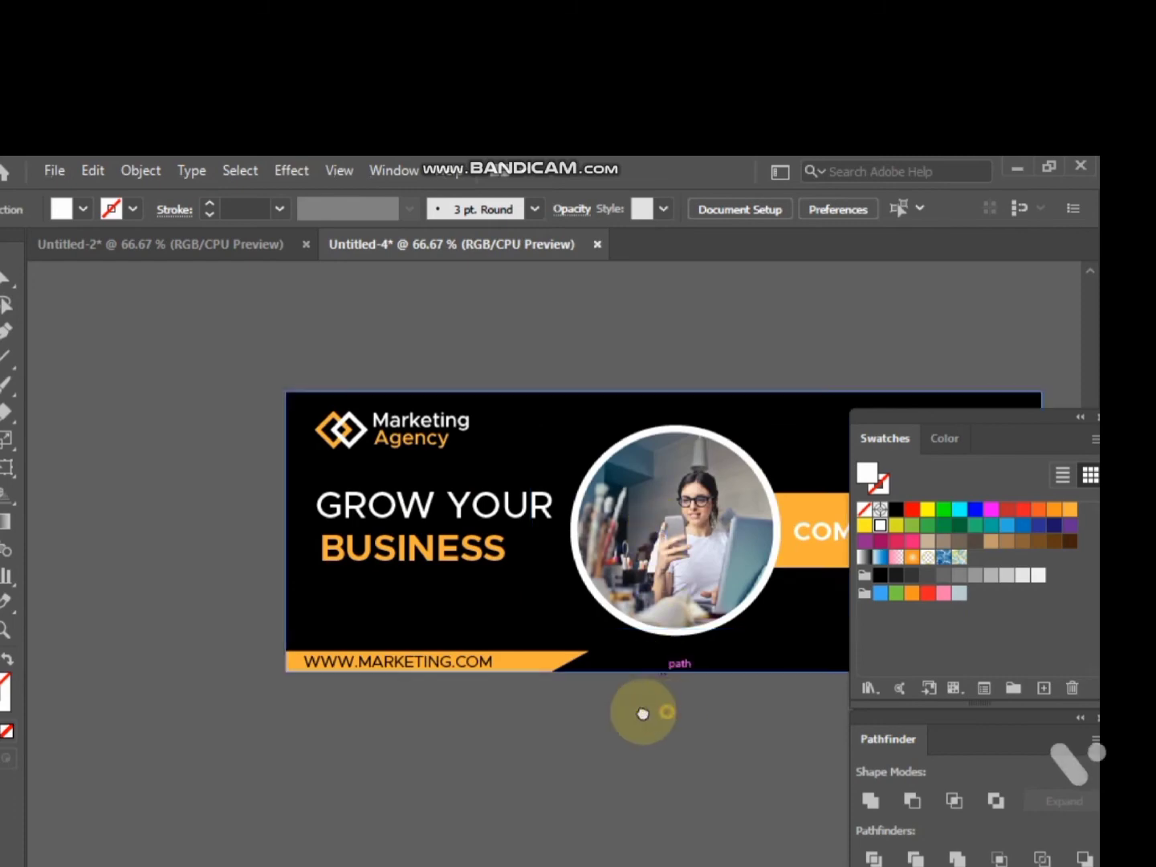
pyautogui.moveTo(643, 713); pyautogui.dragTo(568, 711)
pyautogui.moveTo(687, 749); pyautogui.dragTo(522, 742)
pyautogui.click(547, 754)
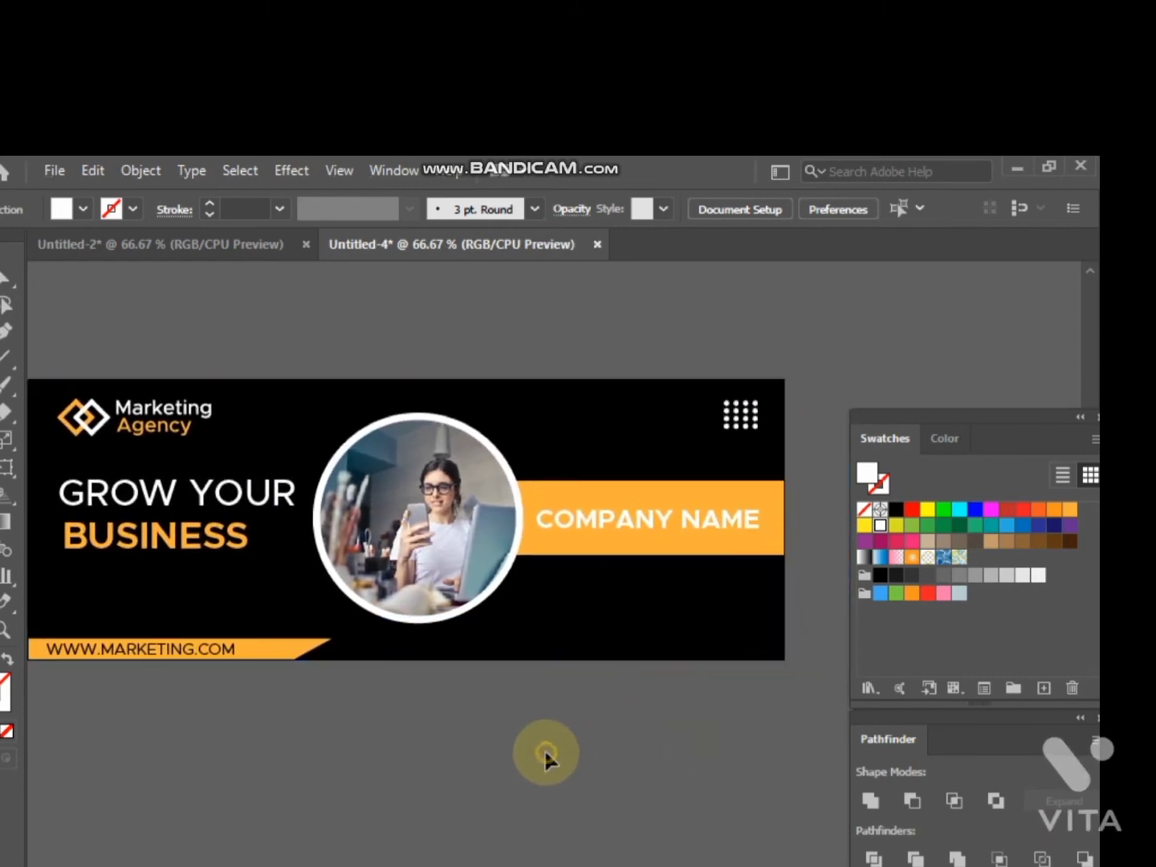
# Draw a white rectangle and place it in the black area beneath the COMPANY NAME strip.
pyautogui.click(80, 624)
pyautogui.click(4, 394)
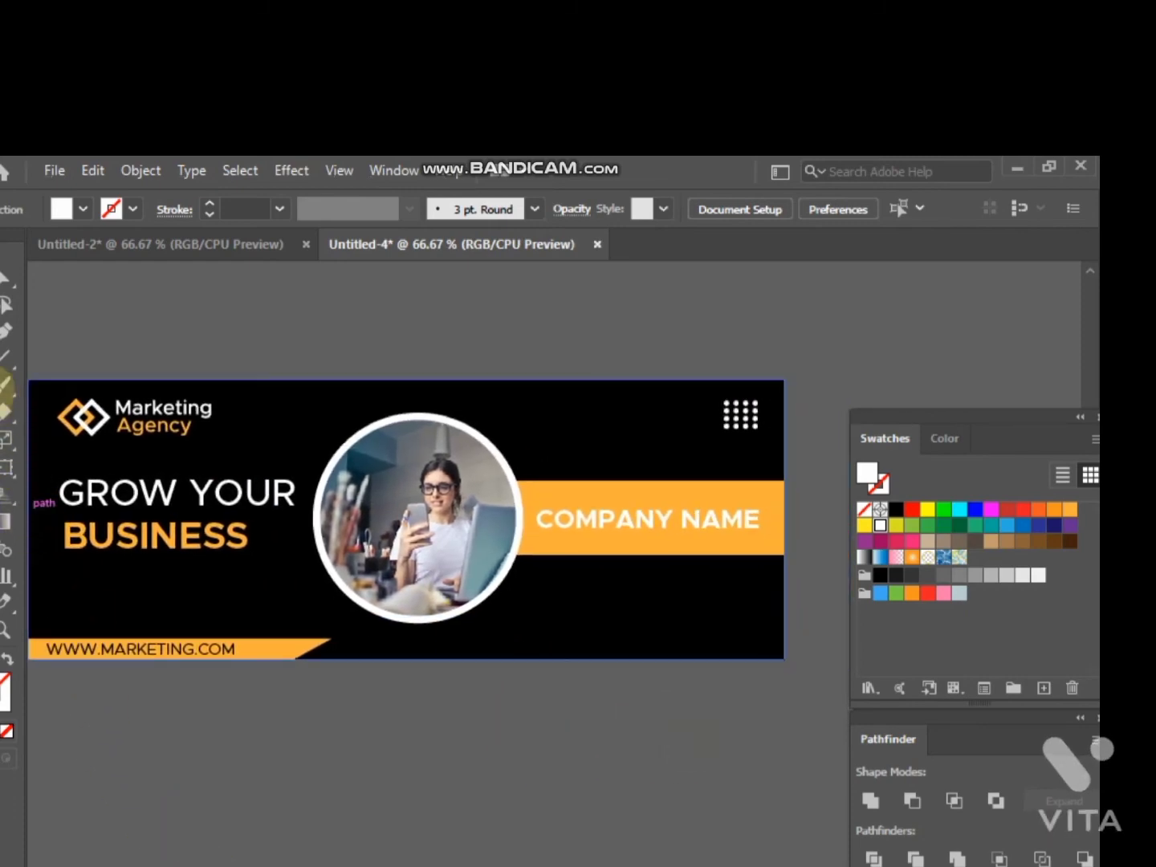
pyautogui.click(6, 386)
pyautogui.click(25, 386)
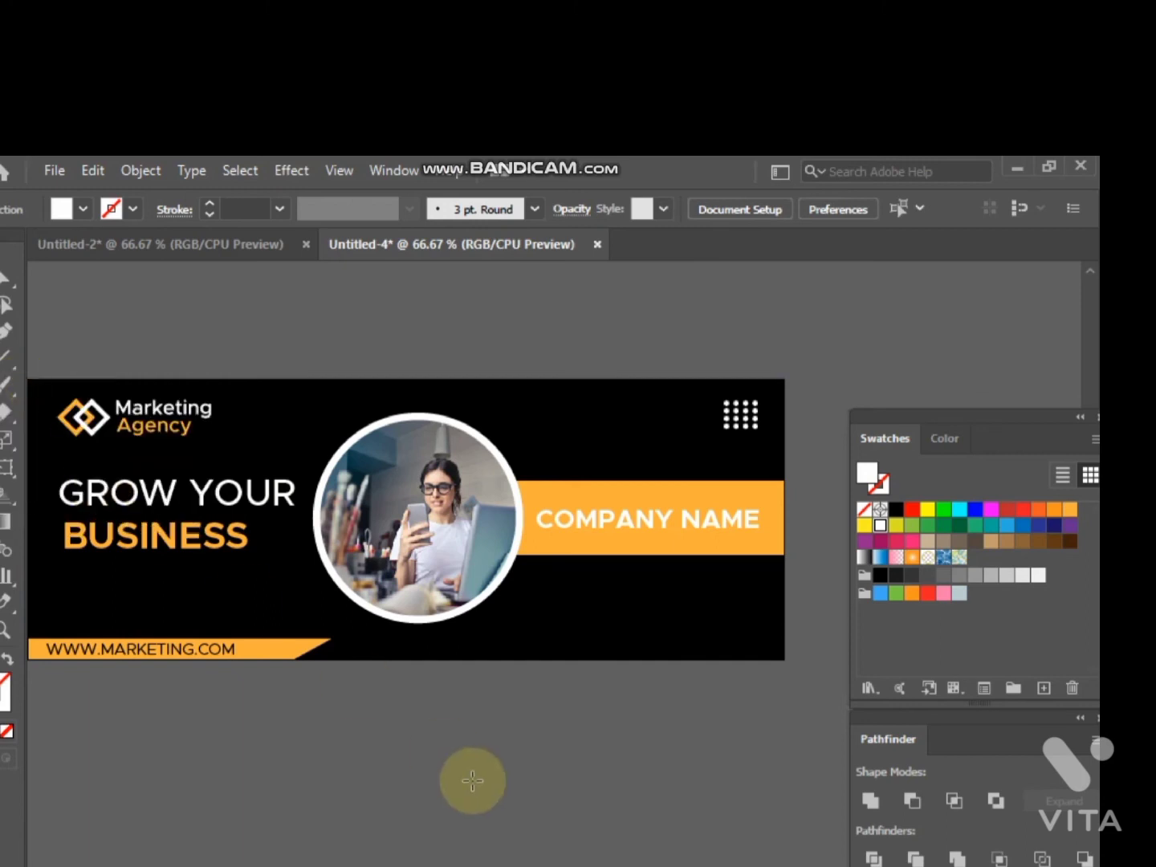
pyautogui.moveTo(489, 769); pyautogui.dragTo(649, 612)
pyautogui.click(380, 813)
pyautogui.click(688, 709)
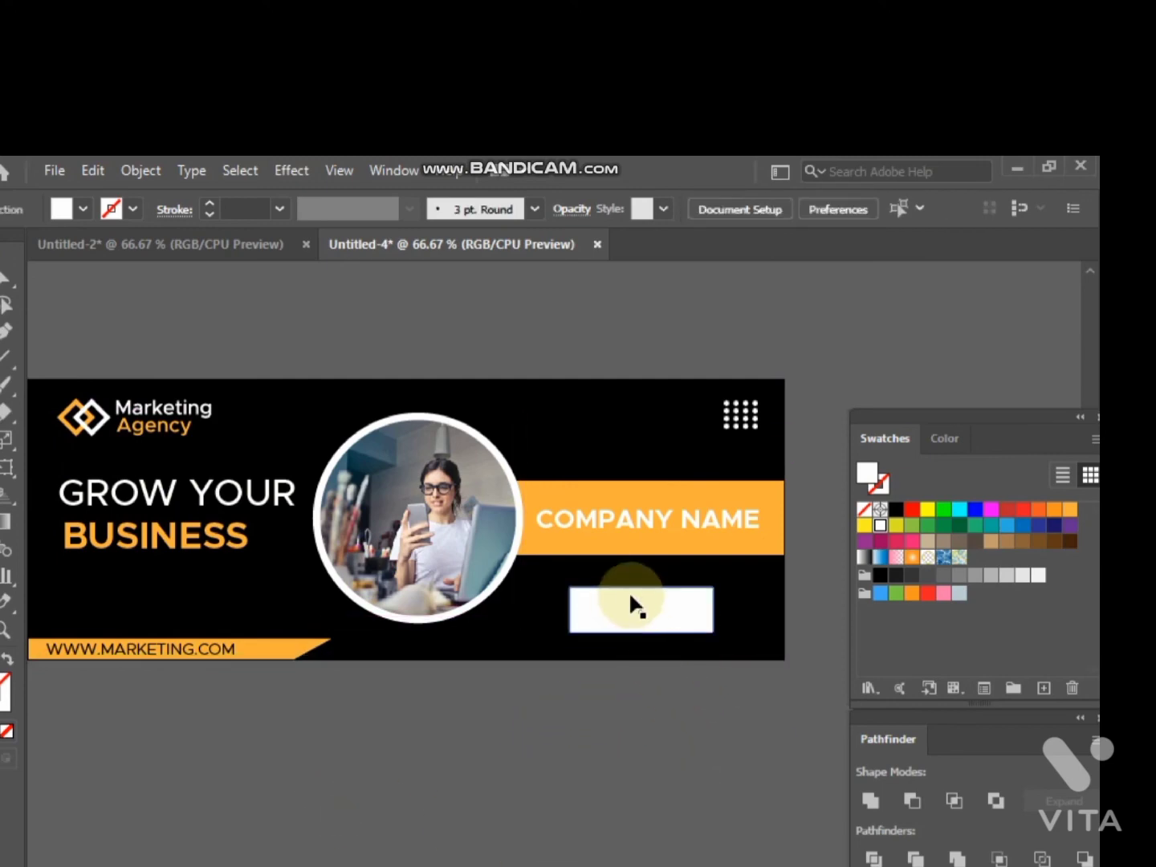
# Add the text "JOIN NOW" and move it onto the white rectangle.
pyautogui.scroll(2, 630, 591)
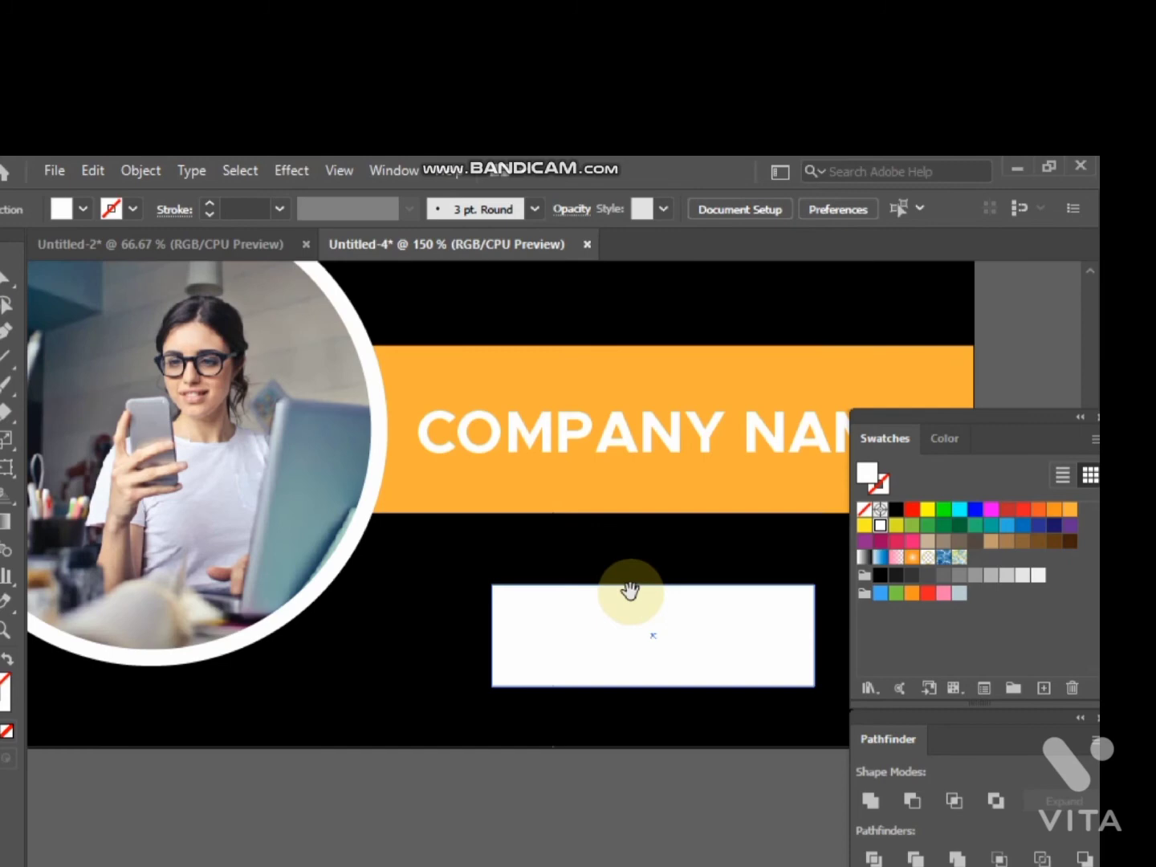
pyautogui.moveTo(630, 590); pyautogui.dragTo(526, 576)
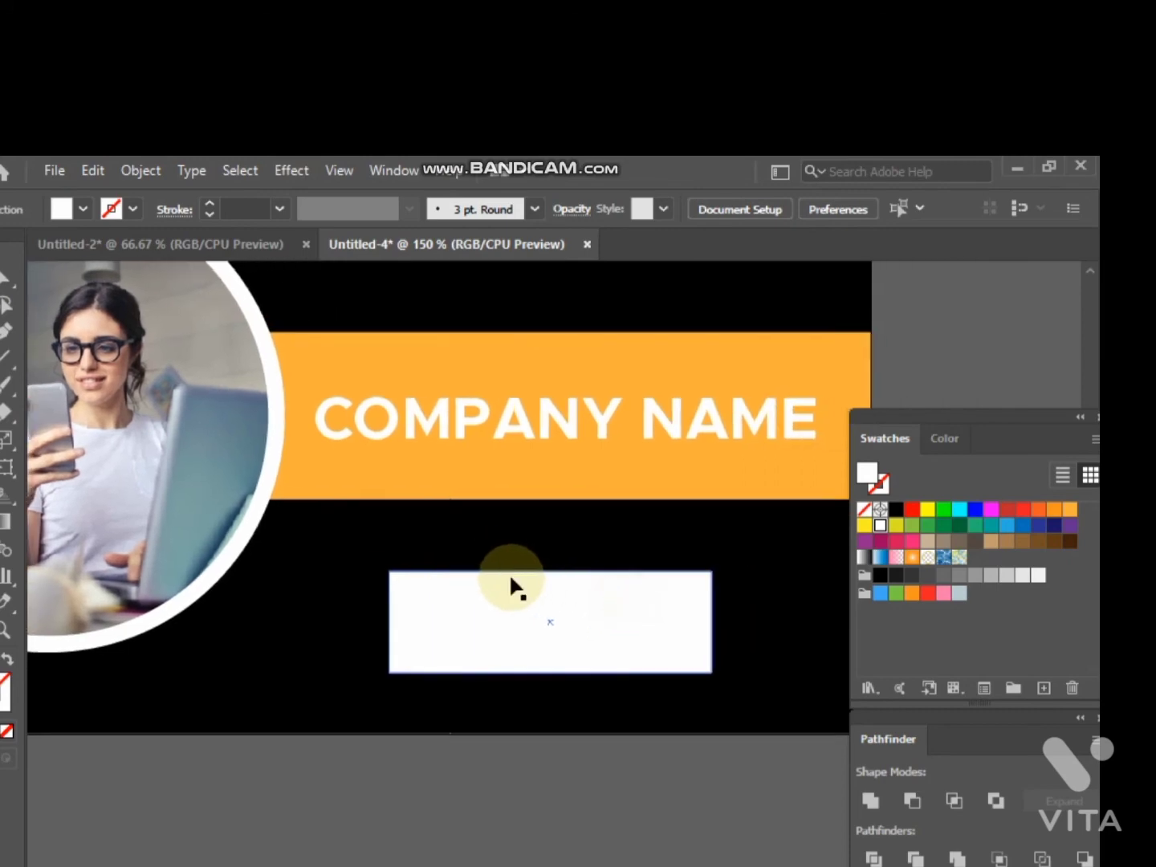
pyautogui.press('t')
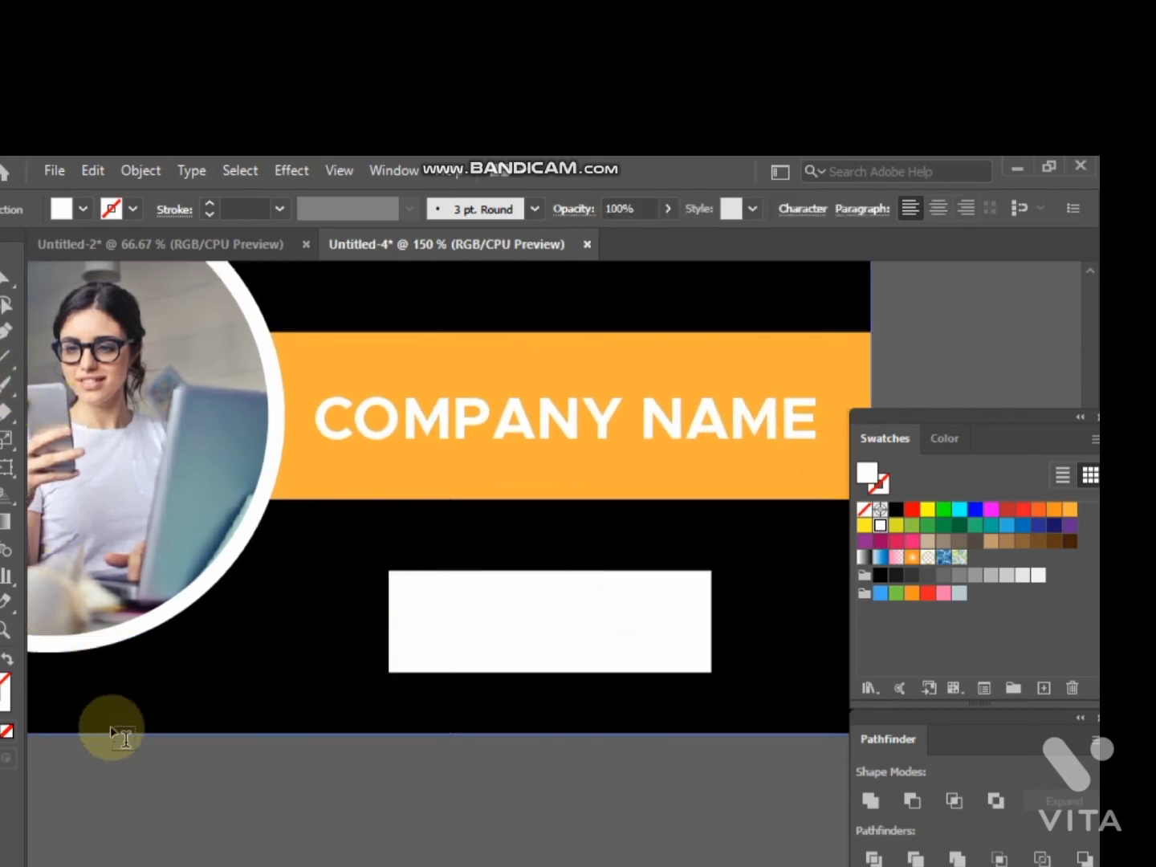
pyautogui.click(127, 805)
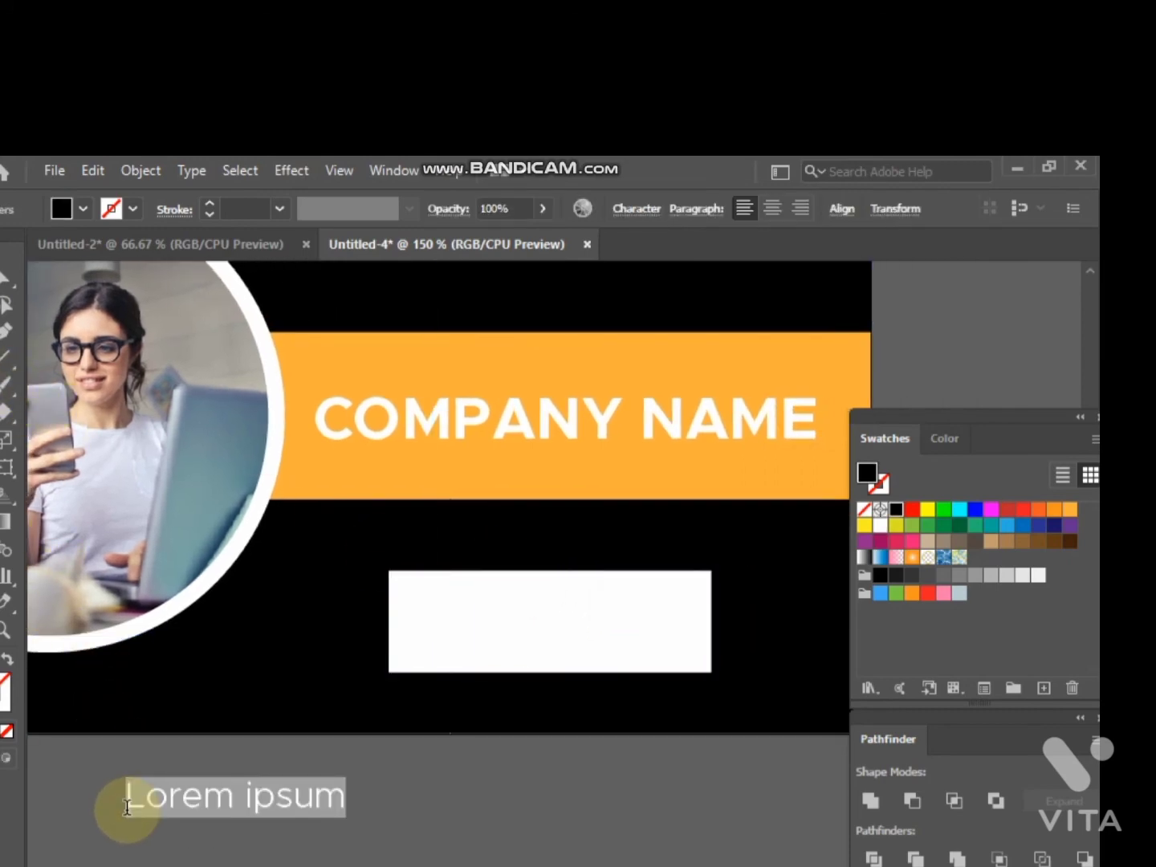
pyautogui.press('BackSpace')
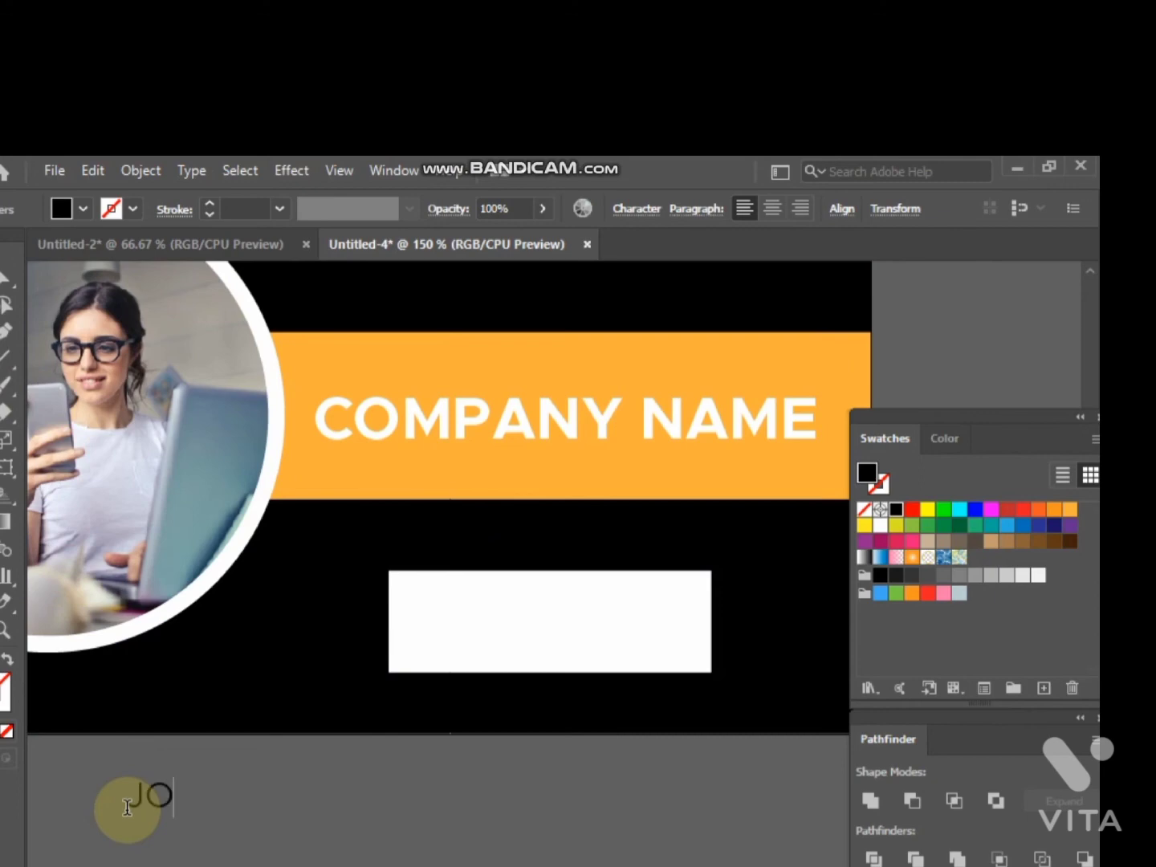
pyautogui.write('JOIN NOW')
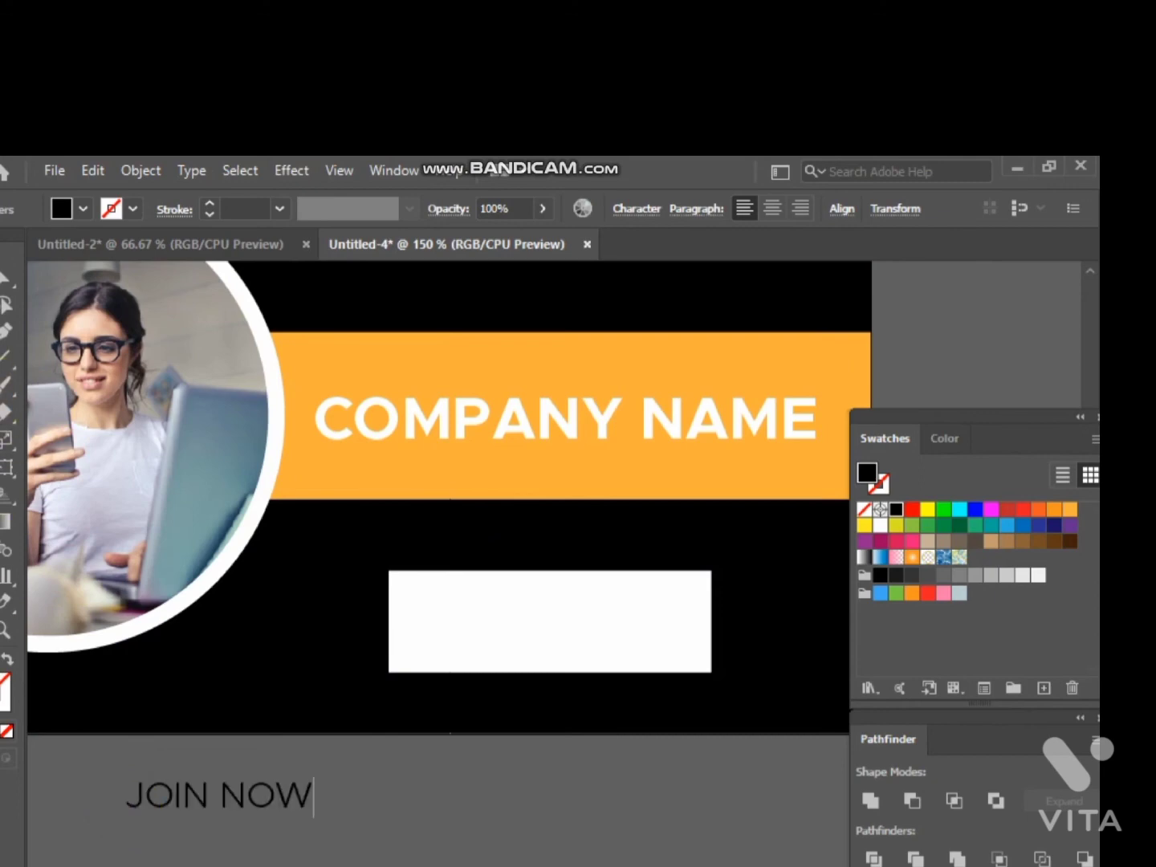
pyautogui.press('Escape')
pyautogui.moveTo(185, 805); pyautogui.dragTo(556, 634)
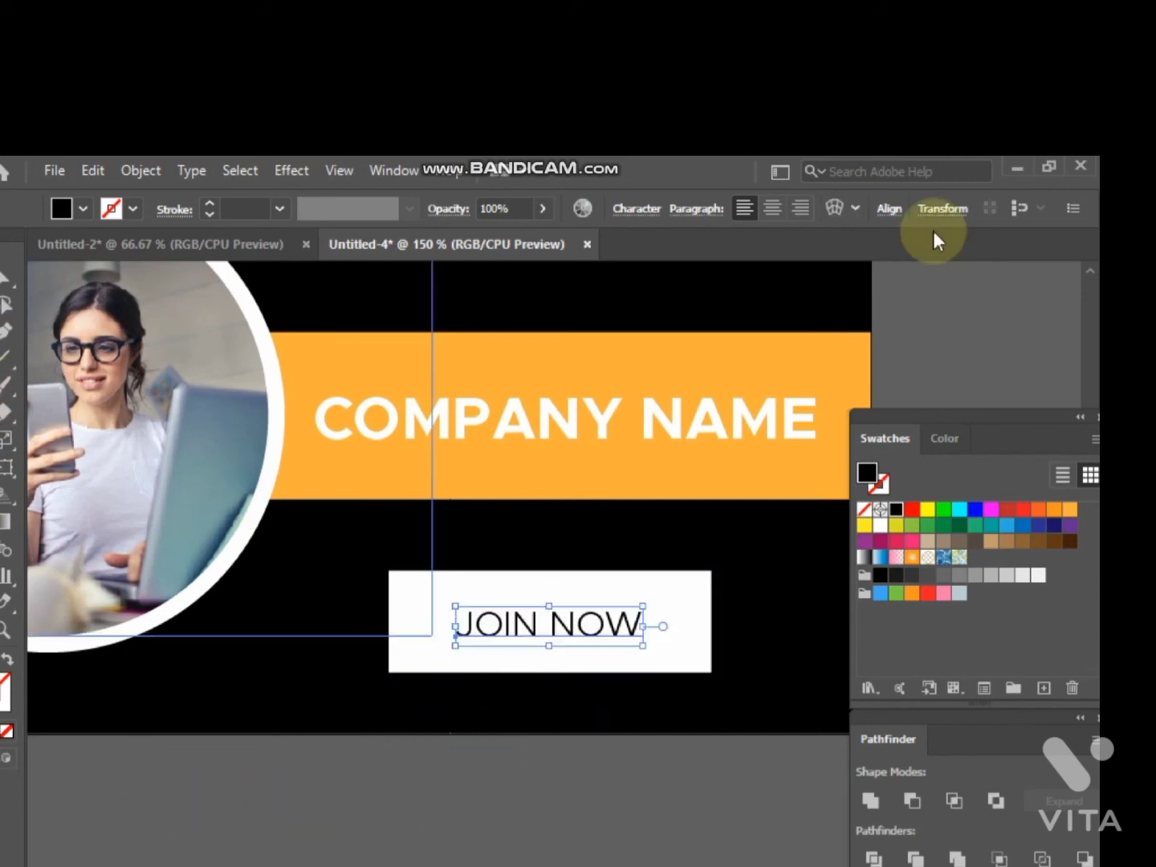
# Set the JOIN NOW text to Metropolis Bold and enlarge it to span most of the white rectangle.
pyautogui.click(655, 208)
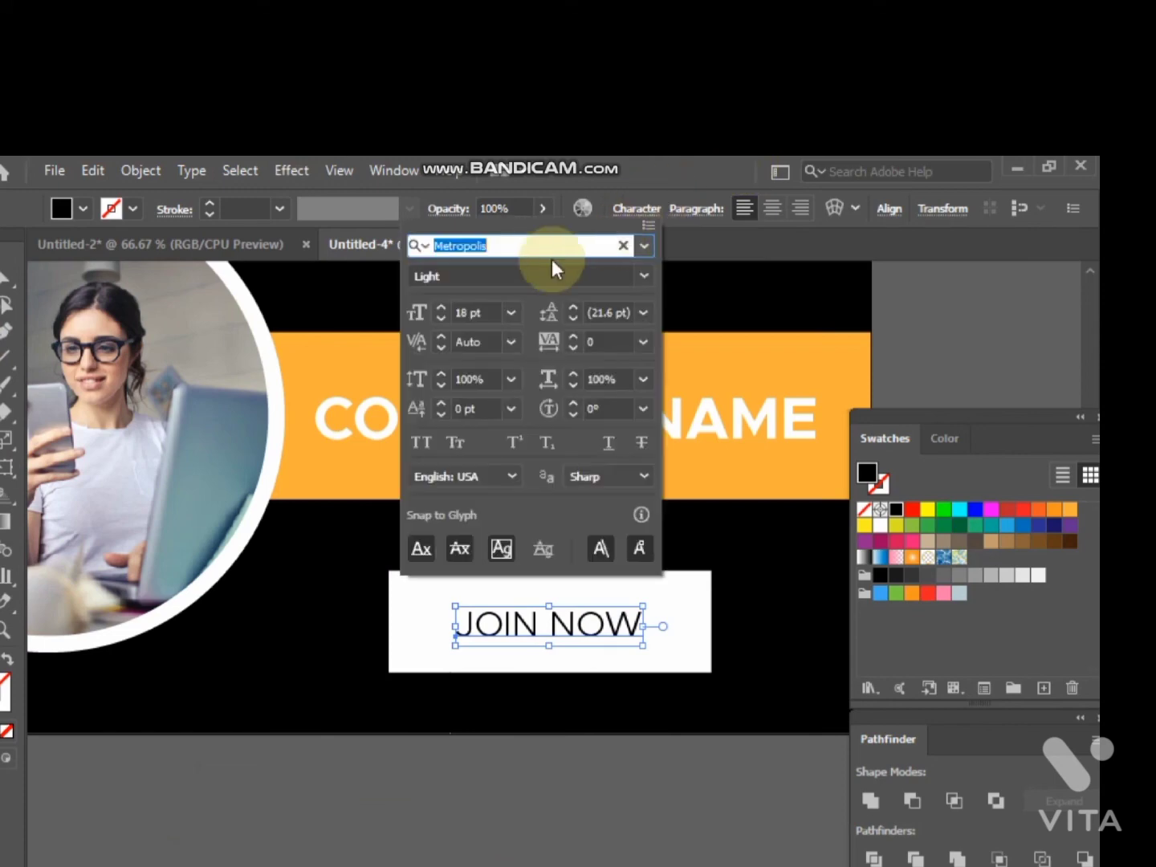
pyautogui.click(645, 276)
pyautogui.click(501, 403)
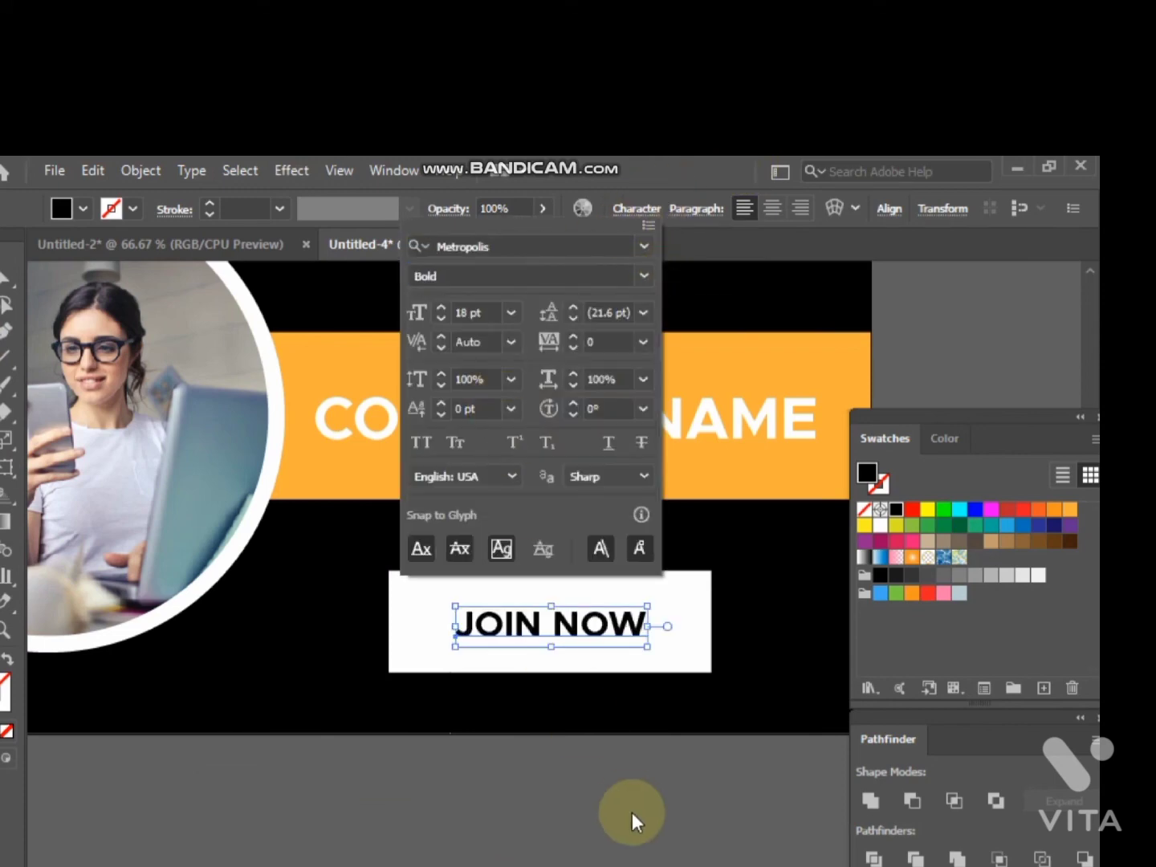
pyautogui.moveTo(647, 649); pyautogui.dragTo(617, 629)
pyautogui.click(699, 710)
pyautogui.click(645, 752)
# Fill the JOIN NOW text with orange and align it with the white rectangle by their centers.
pyautogui.click(632, 642)
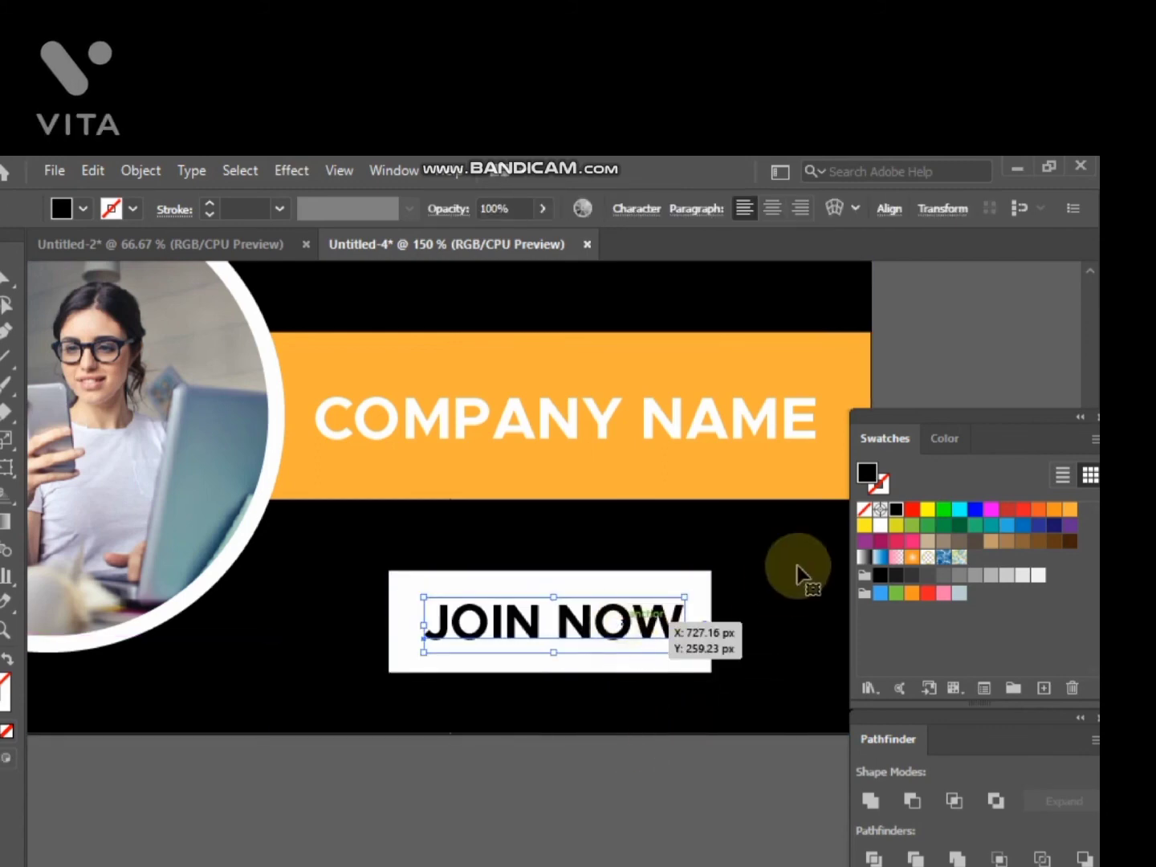
pyautogui.click(1055, 512)
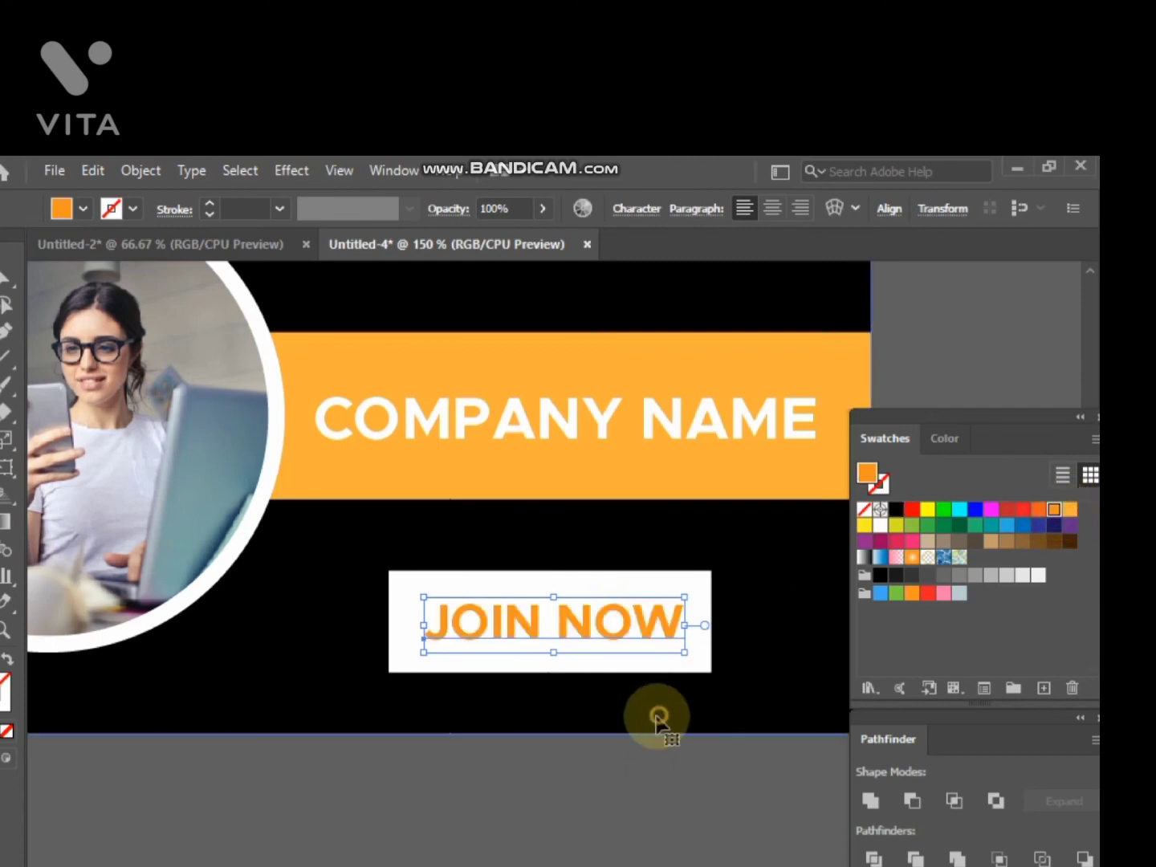
pyautogui.click(652, 641)
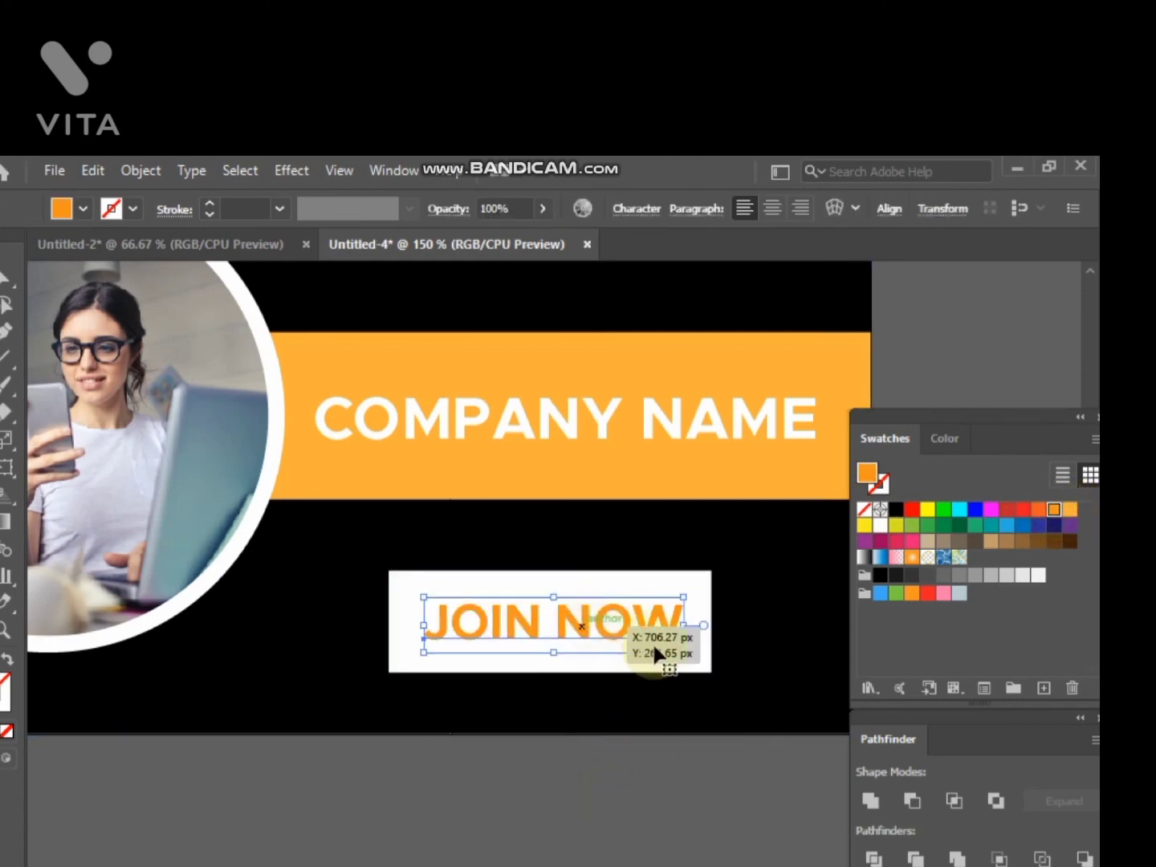
pyautogui.keyDown('shift'); pyautogui.click(697, 660); pyautogui.keyUp('shift')
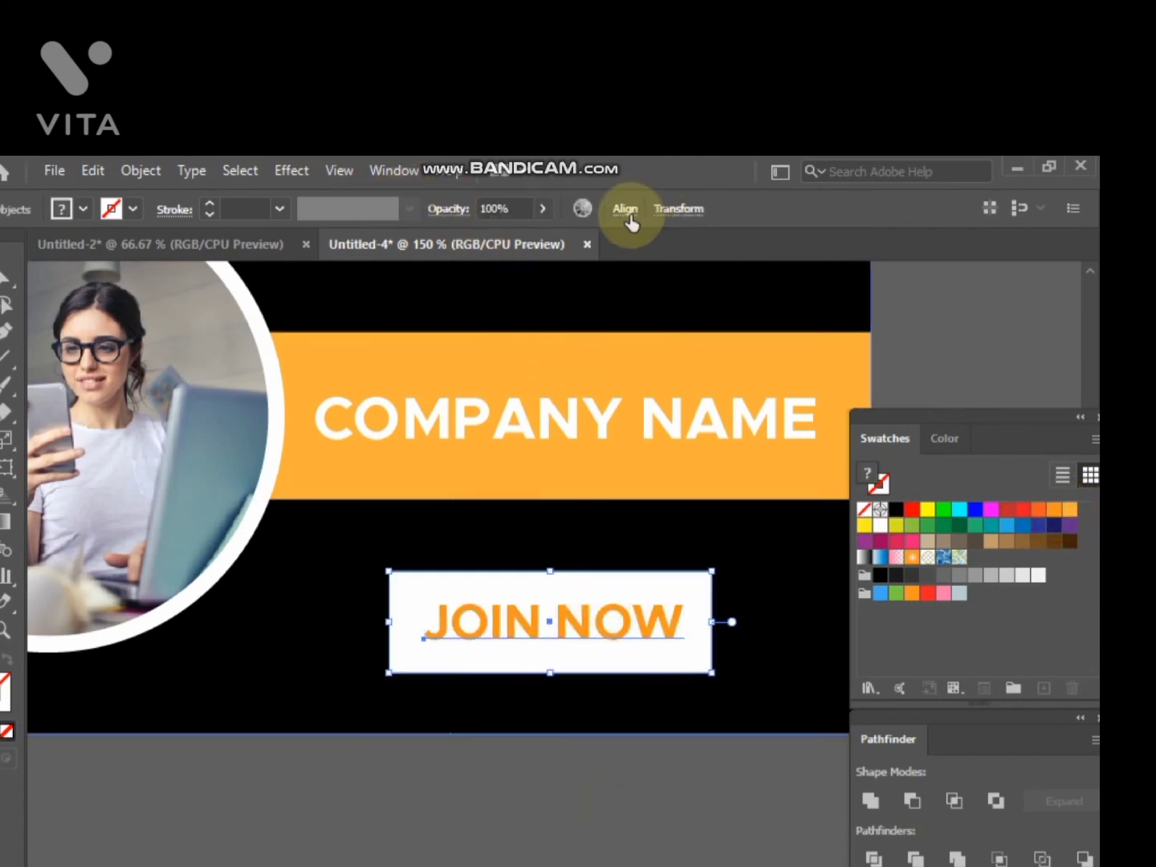
pyautogui.click(625, 210)
pyautogui.click(463, 275)
pyautogui.click(481, 726)
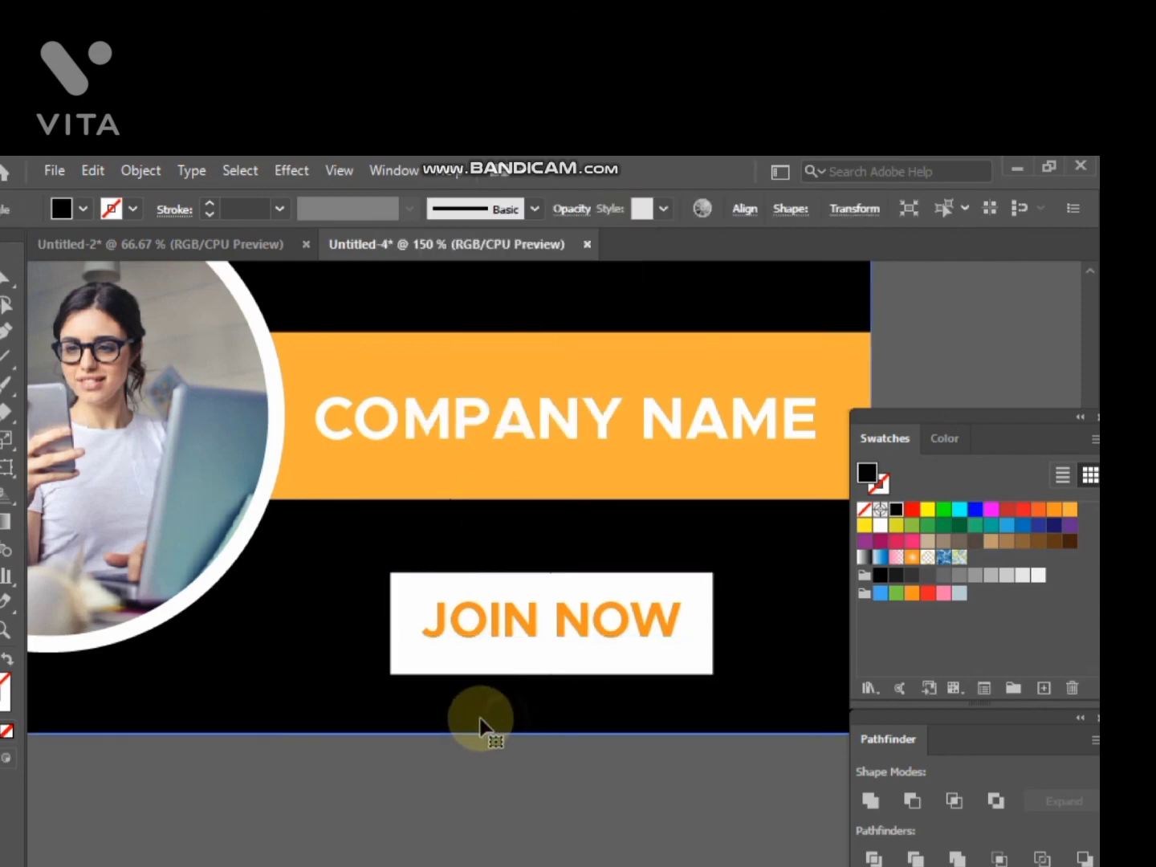
# Draw a black triangle in the empty area below the banner.
pyautogui.moveTo(338, 640); pyautogui.dragTo(341, 583)
pyautogui.scroll(-2, 545, 602)
pyautogui.click(598, 788)
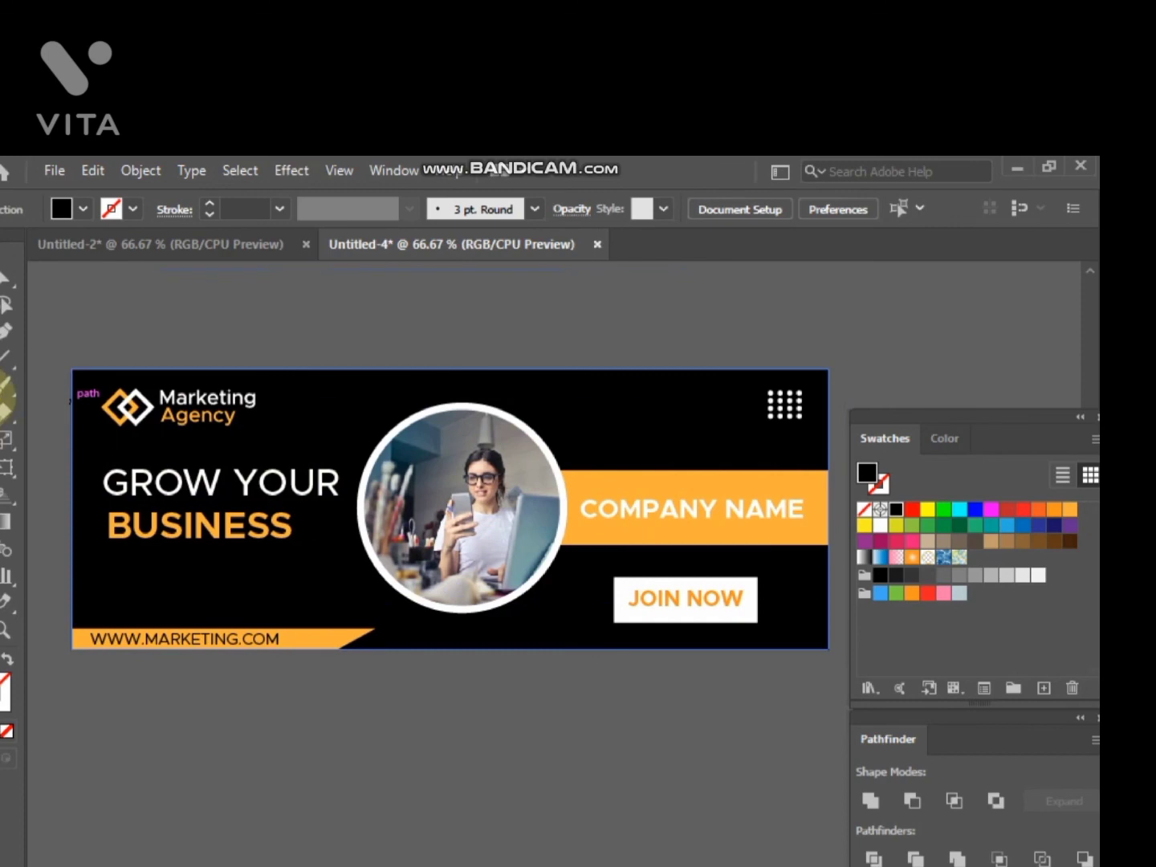
pyautogui.moveTo(4, 395); pyautogui.dragTo(40, 469)
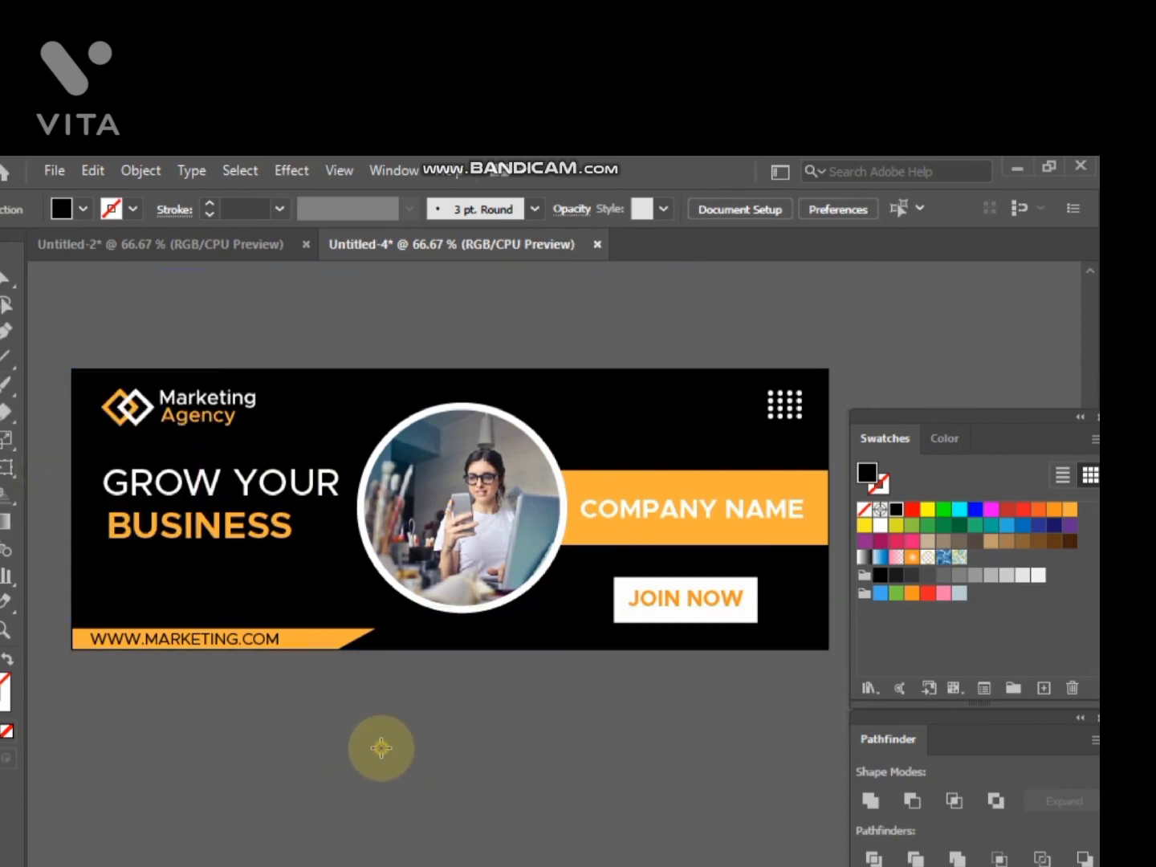
pyautogui.click(381, 748)
pyautogui.click(469, 625)
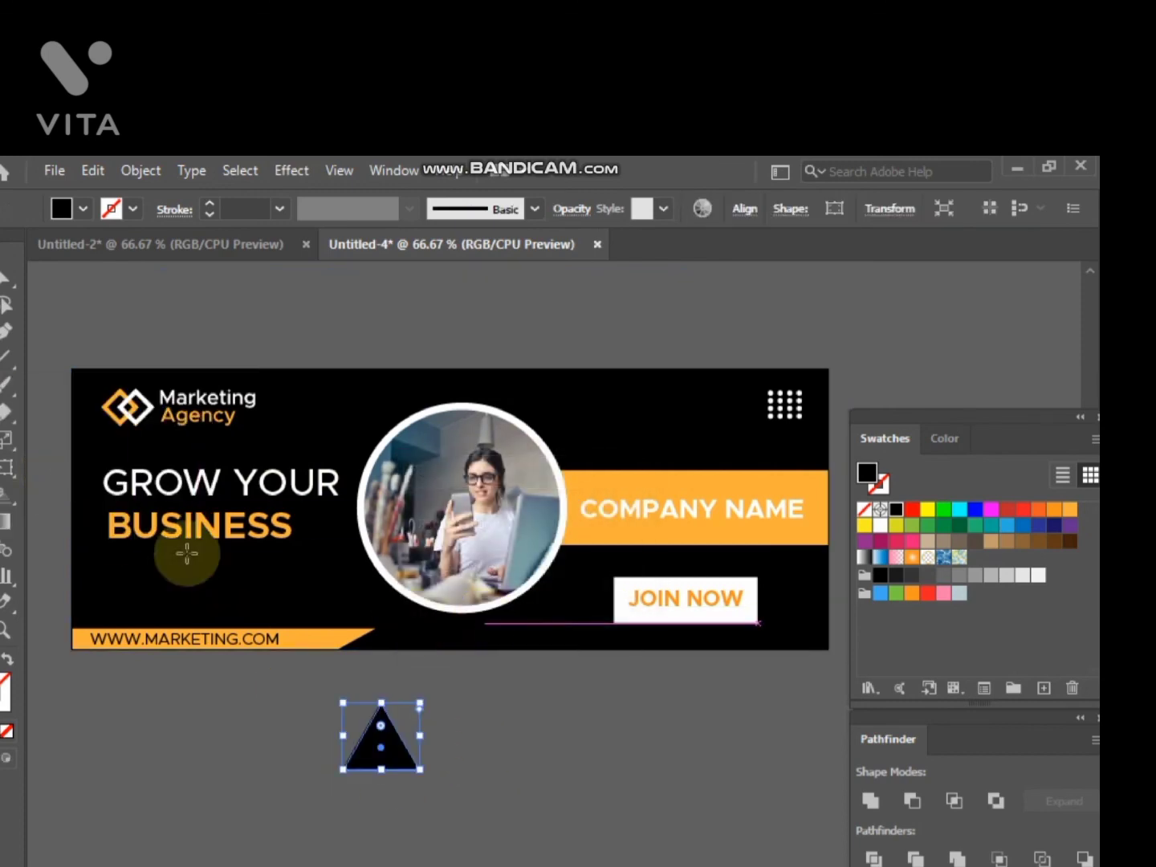
# Fill the triangle with light grey and move it onto the black area above the COMPANY NAME strip, near the photo.
pyautogui.click(3, 278)
pyautogui.click(169, 643)
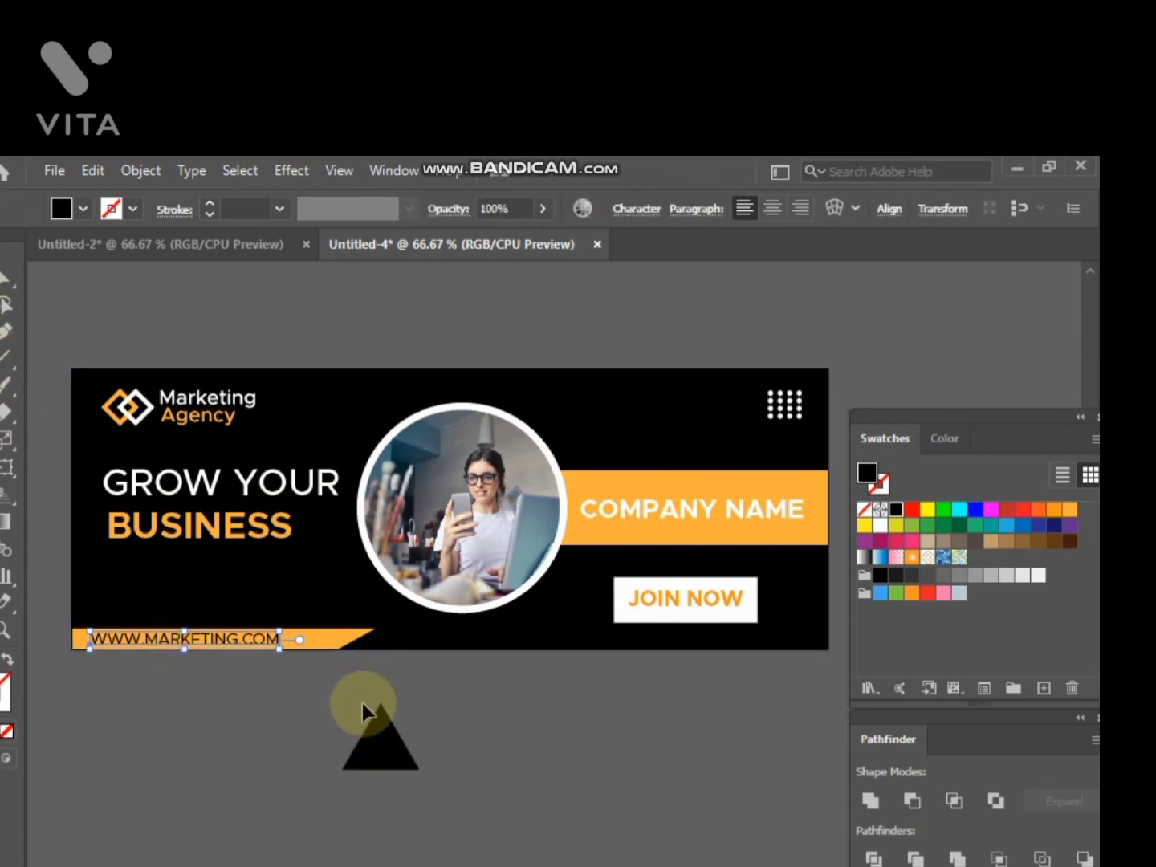
pyautogui.click(367, 729)
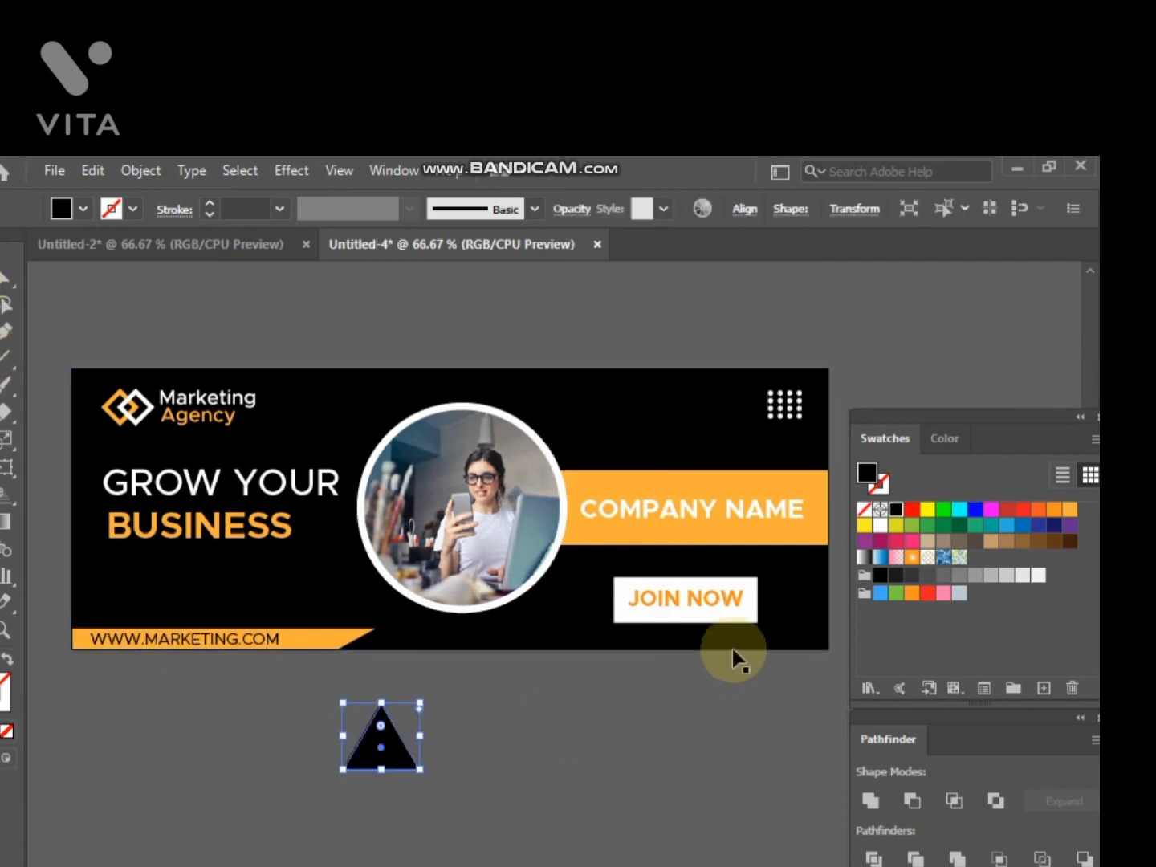
pyautogui.click(1037, 575)
pyautogui.click(747, 745)
pyautogui.moveTo(373, 763); pyautogui.dragTo(555, 414)
# Scale the triangle down to a small accent, tilt it slightly and shift it up between the photo and the dot grid.
pyautogui.scroll(3, 554, 414)
pyautogui.scroll(2, 566, 423)
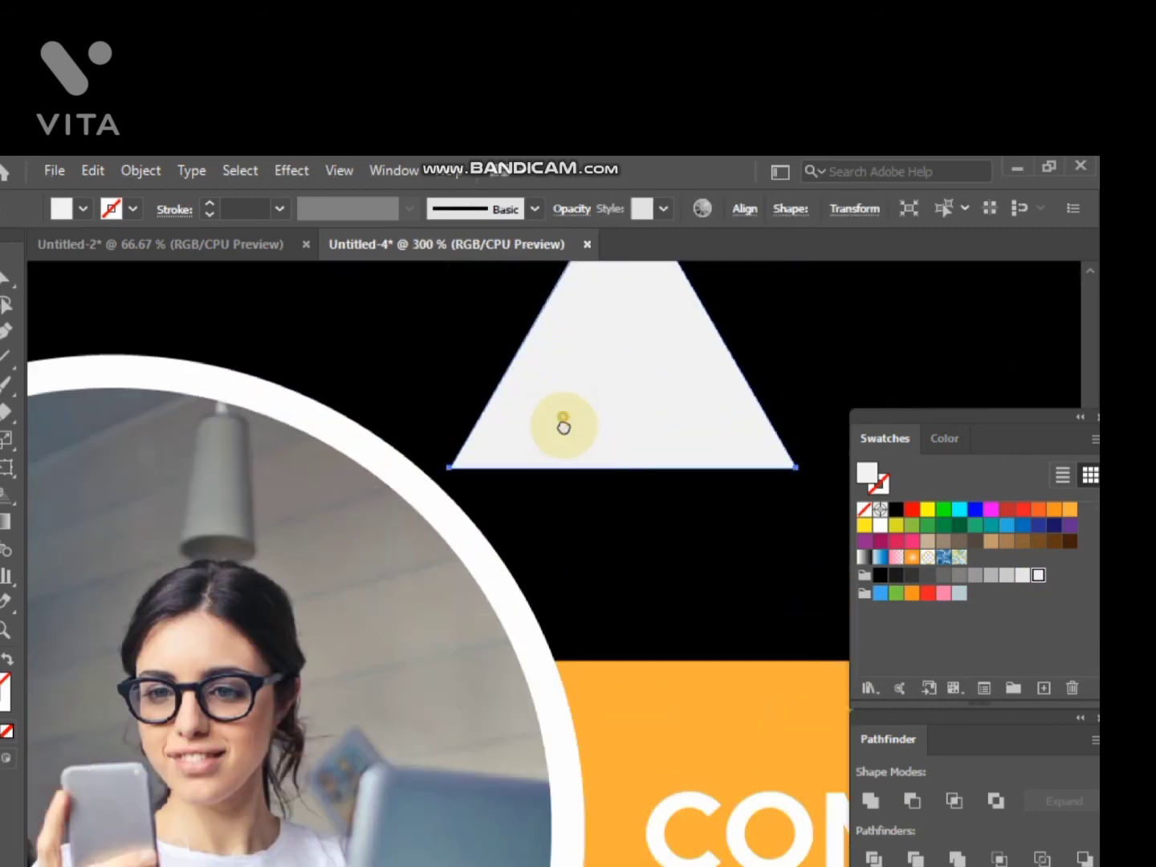
pyautogui.scroll(3, 516, 498)
pyautogui.moveTo(408, 431); pyautogui.dragTo(647, 642)
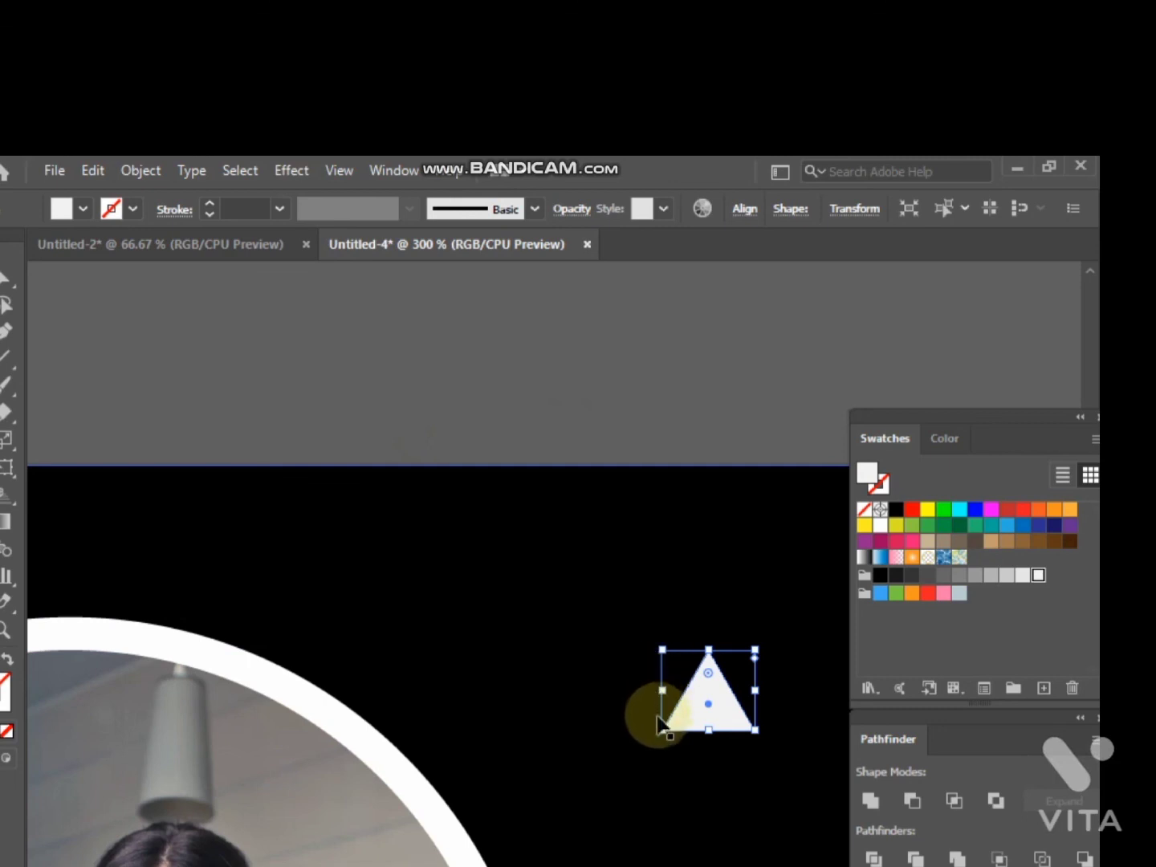
pyautogui.moveTo(654, 731); pyautogui.dragTo(743, 730)
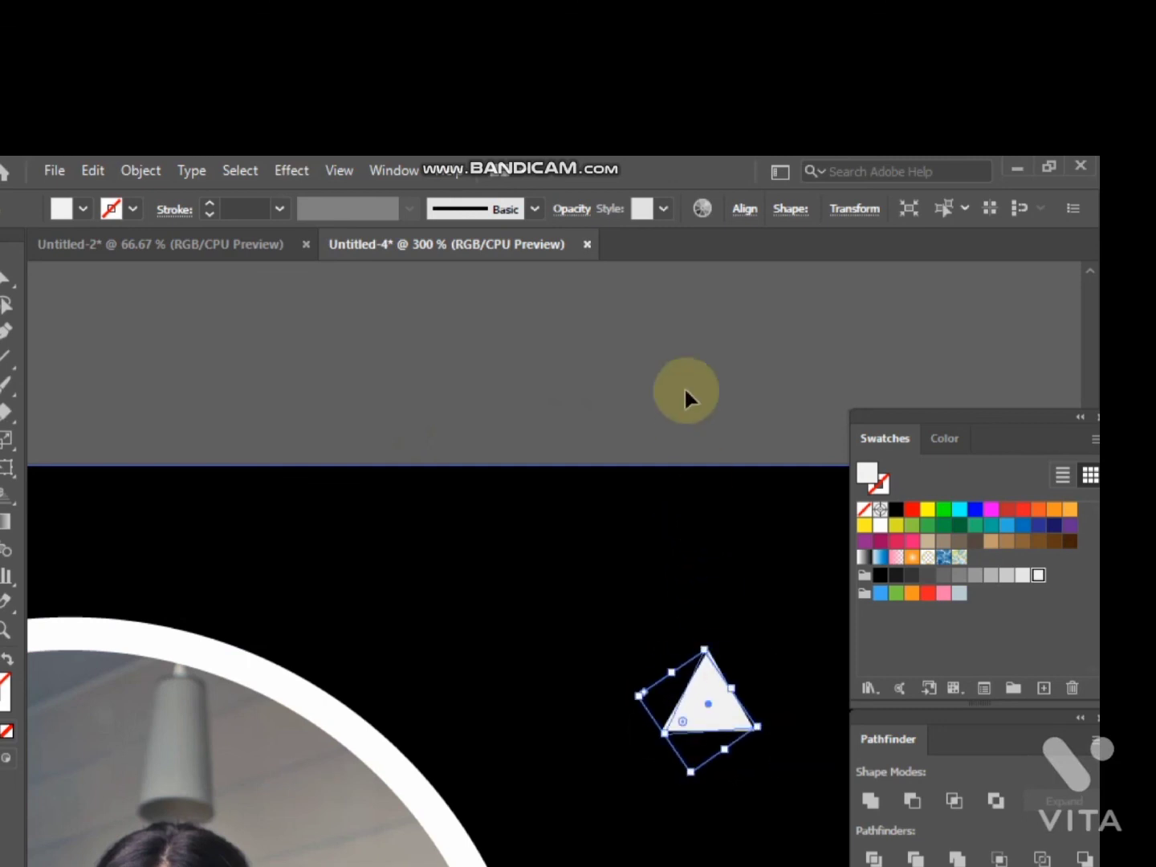
pyautogui.click(691, 394)
pyautogui.moveTo(712, 669); pyautogui.dragTo(691, 612)
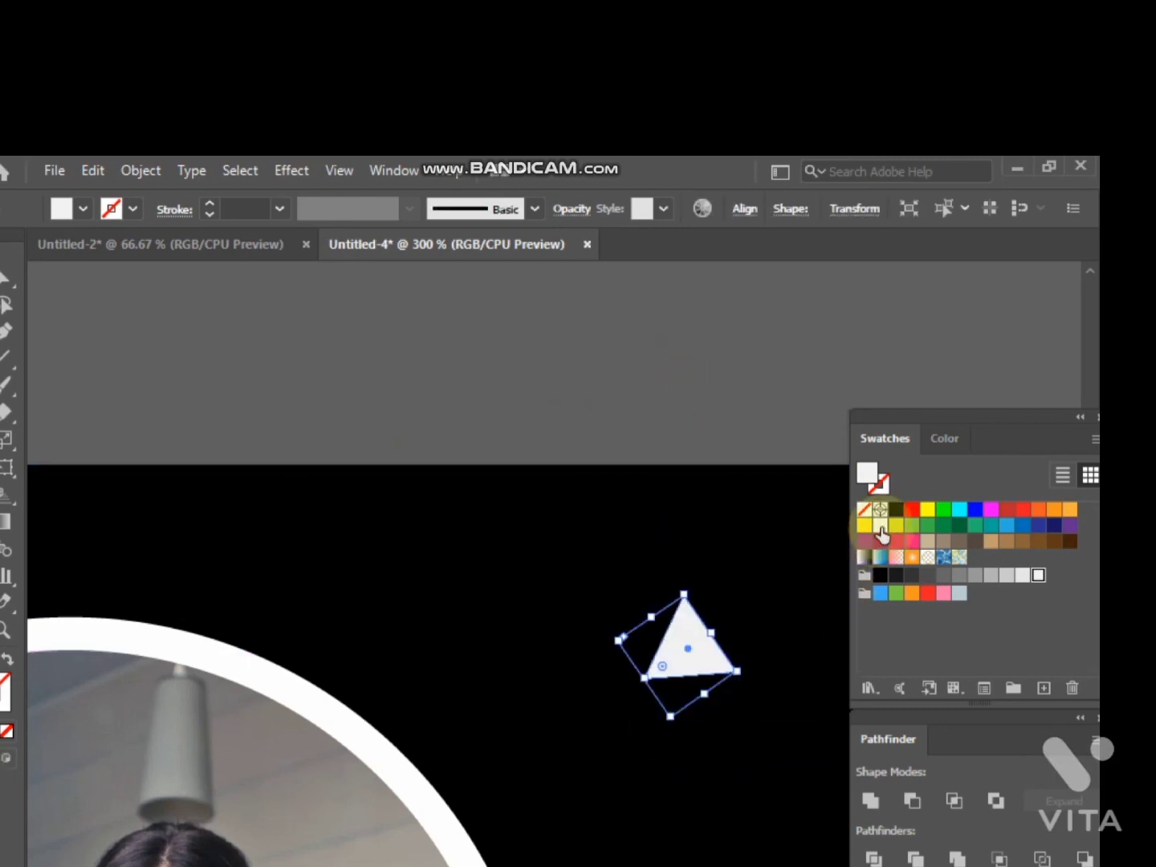
# Fill the small triangle with white and shrink it further.
pyautogui.click(629, 372)
pyautogui.hotkey('ctrl', '1')
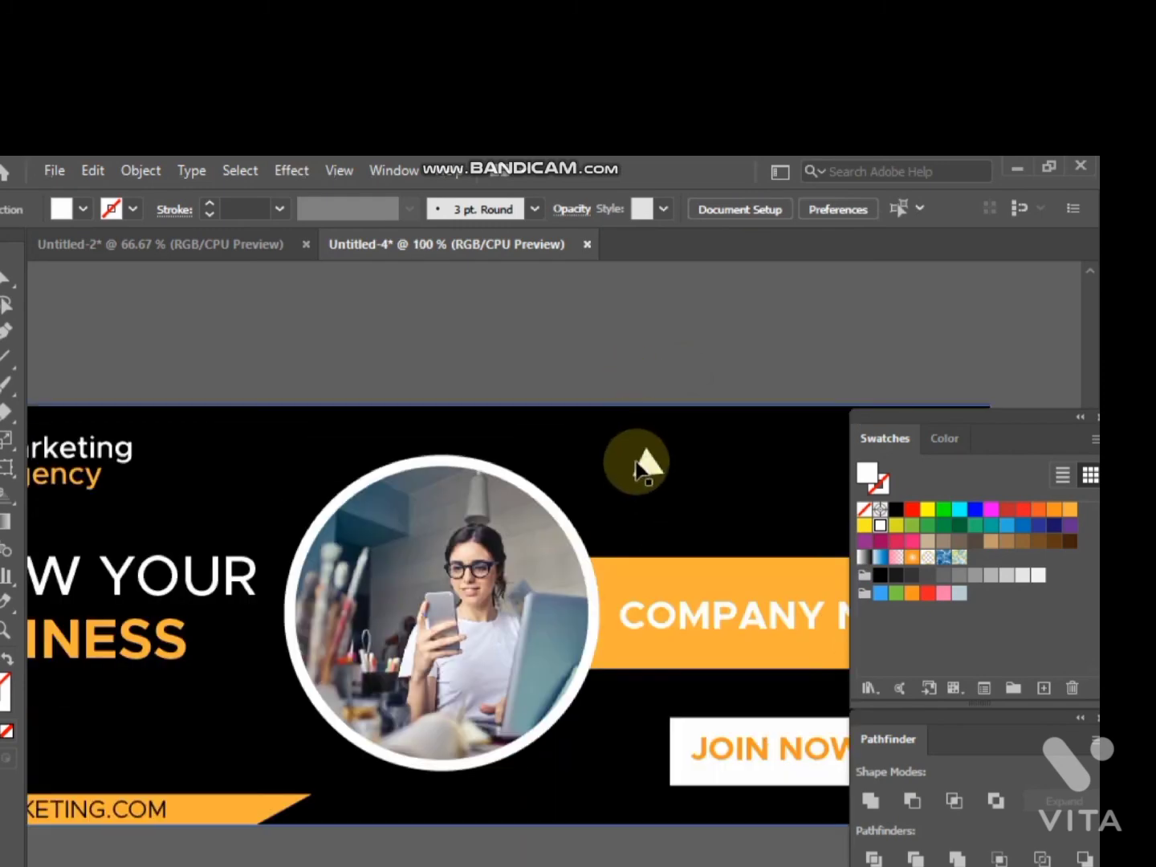
pyautogui.scroll(-2, 639, 469)
pyautogui.scroll(5, 638, 473)
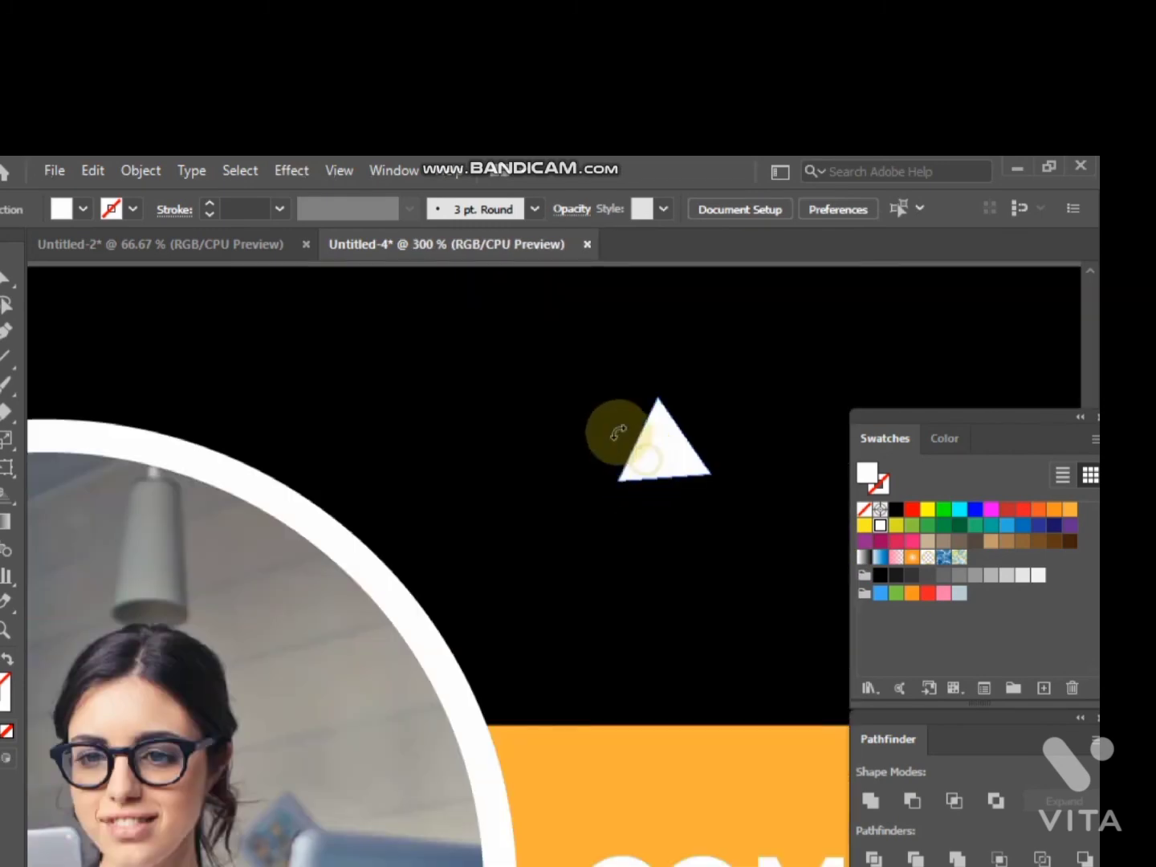
pyautogui.click(647, 460)
pyautogui.moveTo(593, 442); pyautogui.dragTo(632, 448)
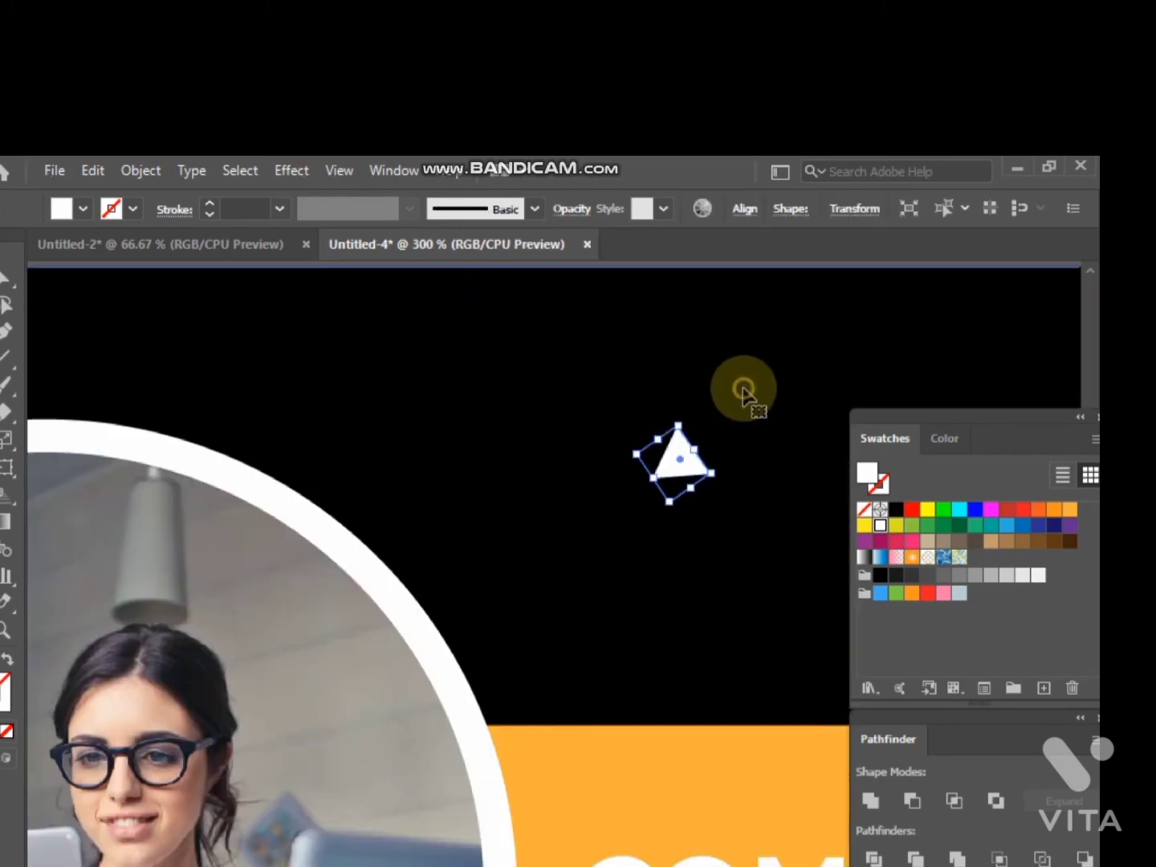
pyautogui.click(743, 391)
pyautogui.scroll(-4, 743, 391)
pyautogui.click(625, 705)
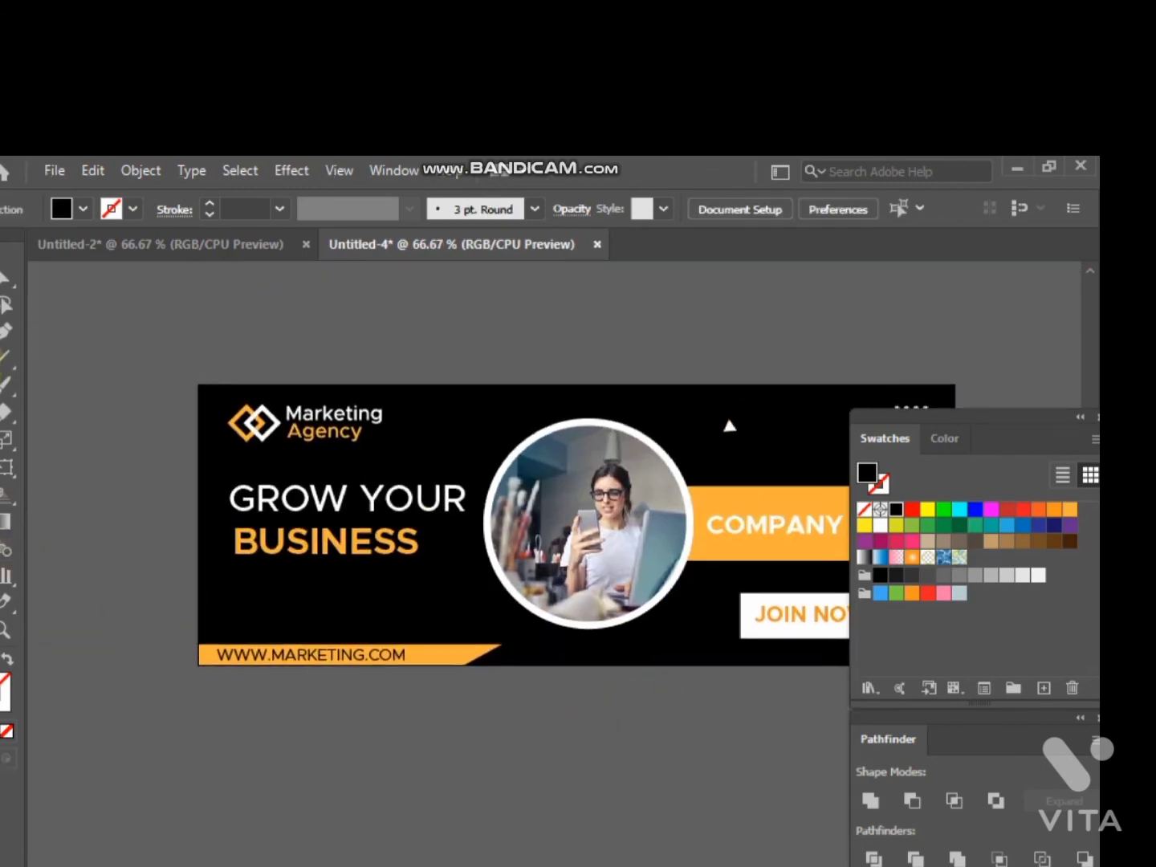
# Add the text "GROW YOUR BUSINESS WITH US" below the banner.
pyautogui.press('t')
pyautogui.click(148, 772)
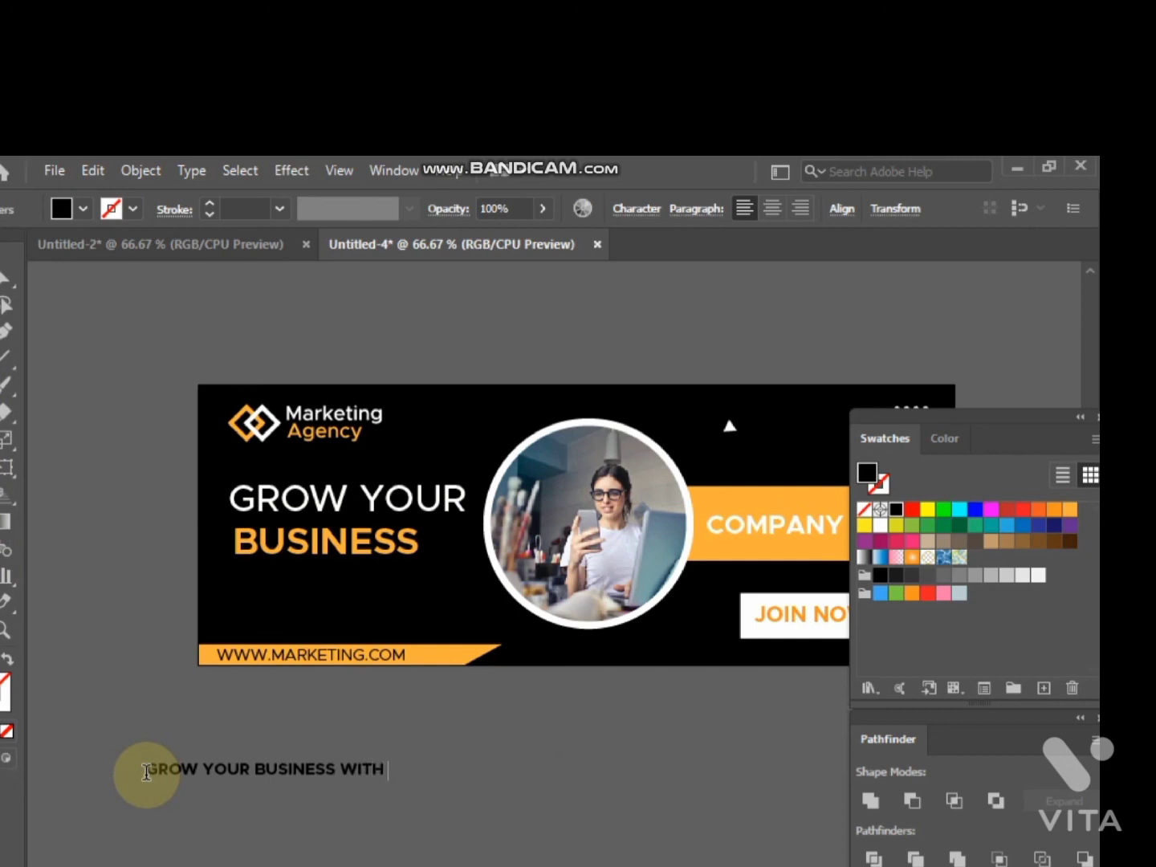
pyautogui.write('US')
pyautogui.click(2, 278)
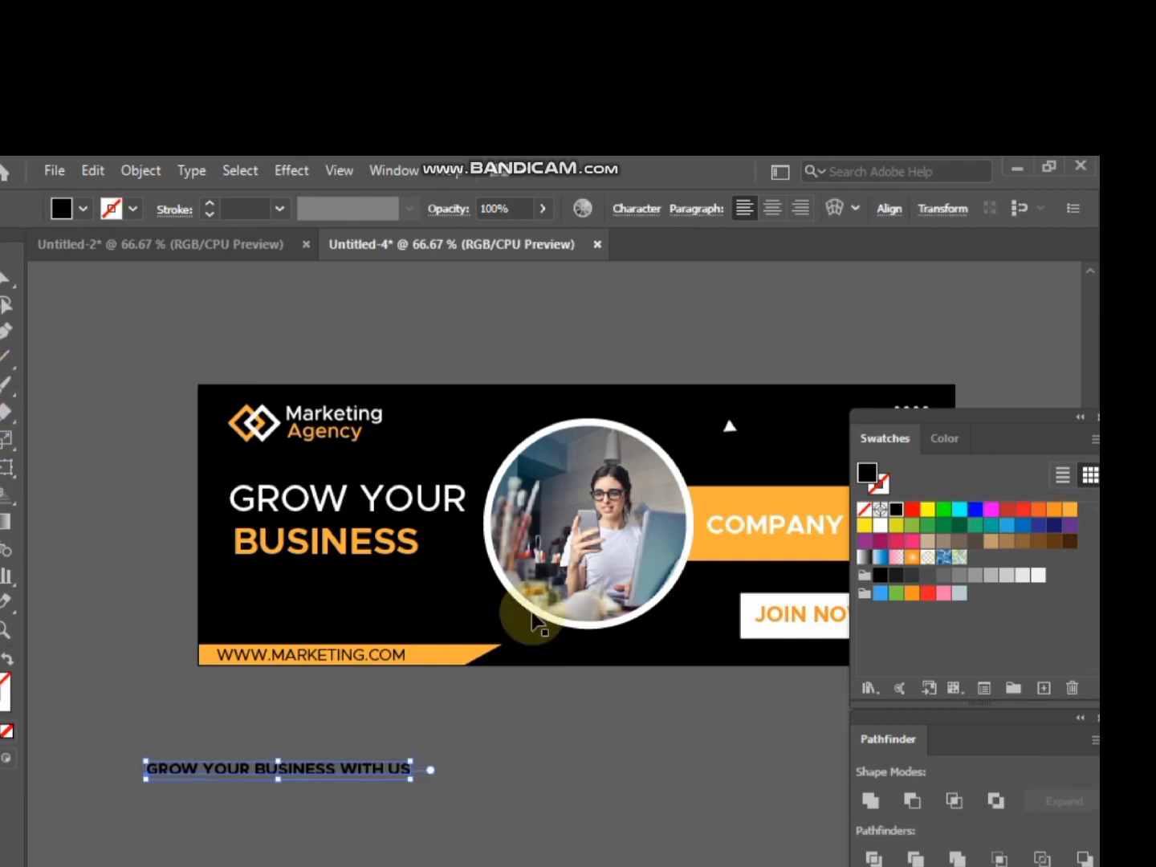
# Set the GROW YOUR BUSINESS WITH US text to the Metropolis Light style.
pyautogui.click(641, 208)
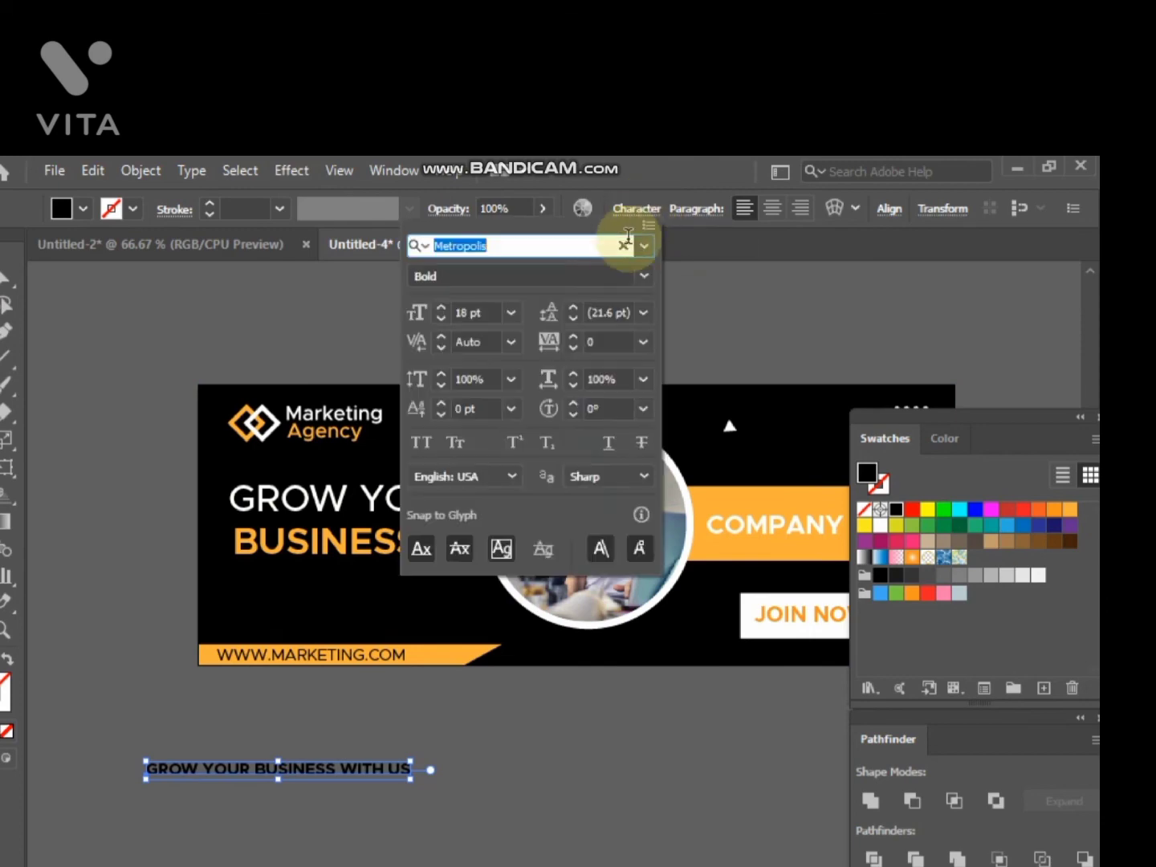
pyautogui.click(641, 277)
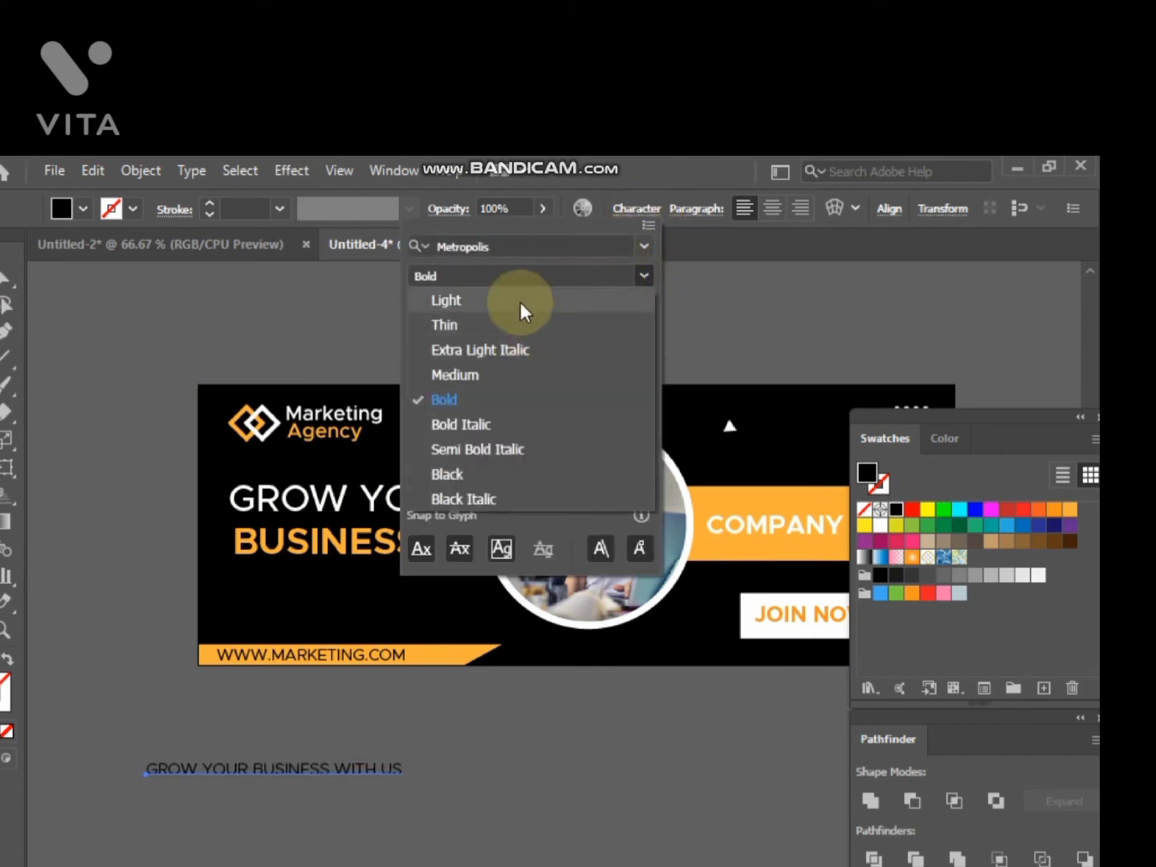
pyautogui.click(520, 302)
pyautogui.click(538, 767)
pyautogui.click(486, 767)
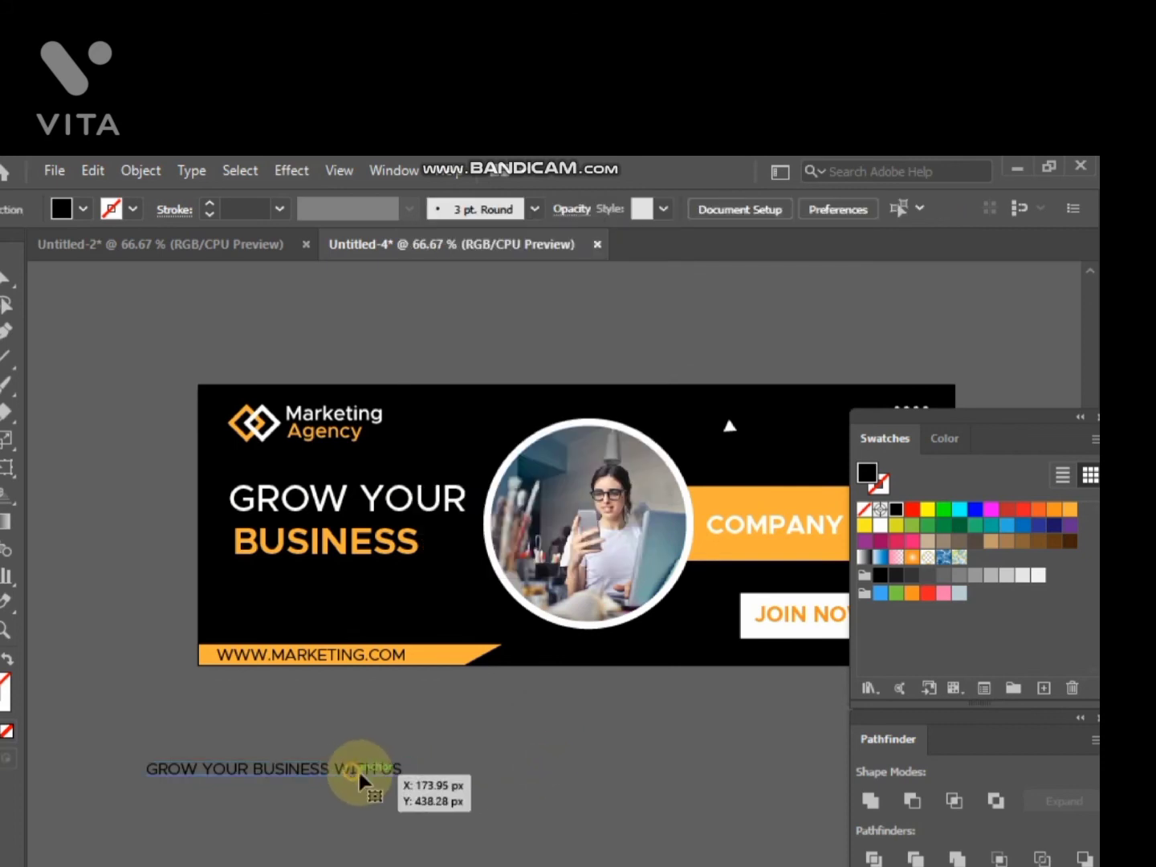
# Fill the GROW YOUR BUSINESS WITH US text with white and move it beneath the BUSINESS heading.
pyautogui.click(358, 771)
pyautogui.click(880, 524)
pyautogui.click(628, 772)
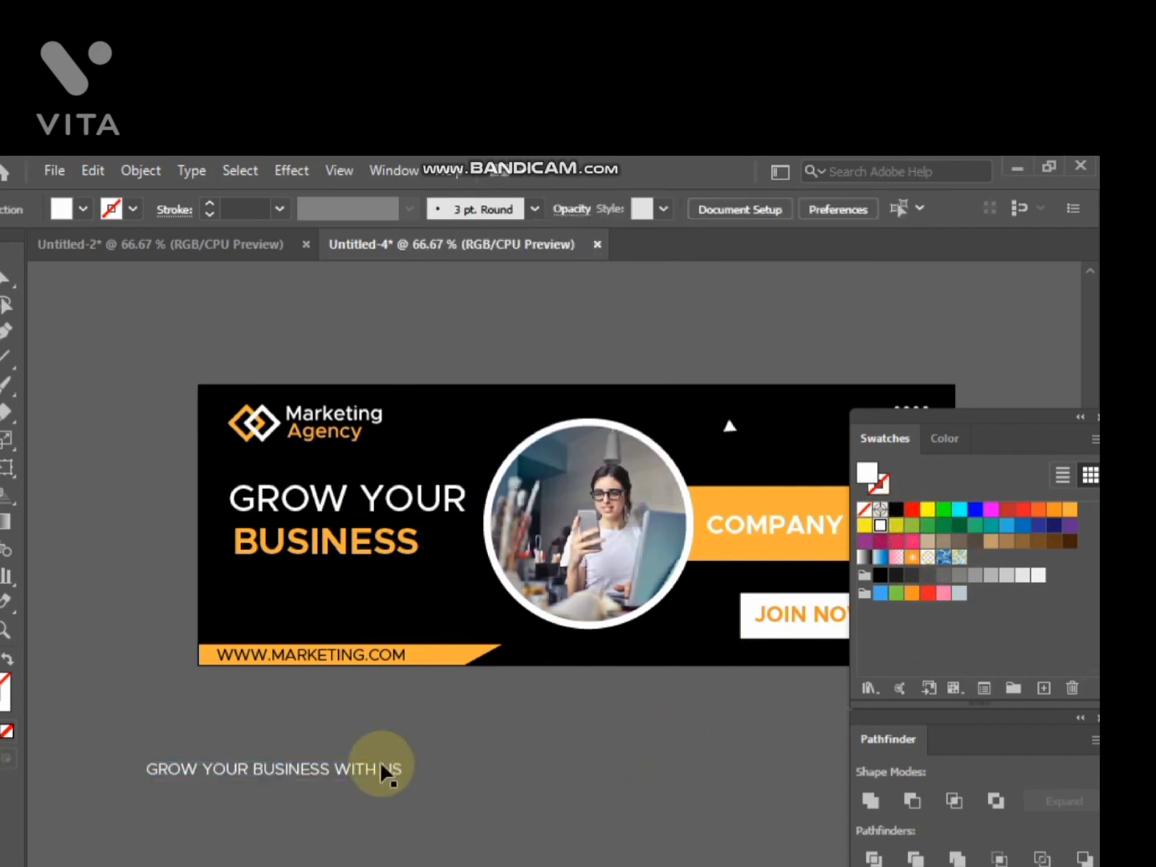
pyautogui.moveTo(387, 773); pyautogui.dragTo(427, 587)
pyautogui.click(444, 820)
# Scale down the GROW YOUR BUSINESS WITH US line beneath the BUSINESS heading, pulling its start inward from the banner's edge.
pyautogui.click(395, 585)
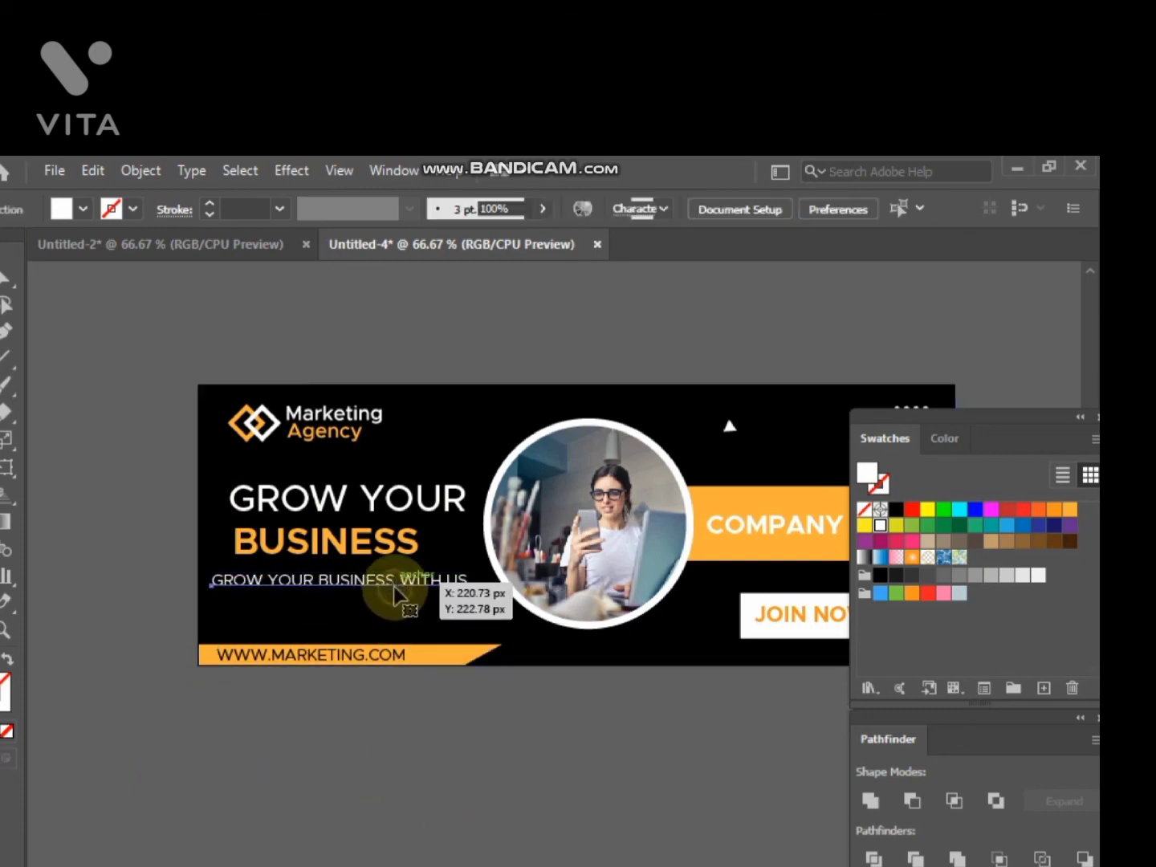
pyautogui.scroll(3, 346, 568)
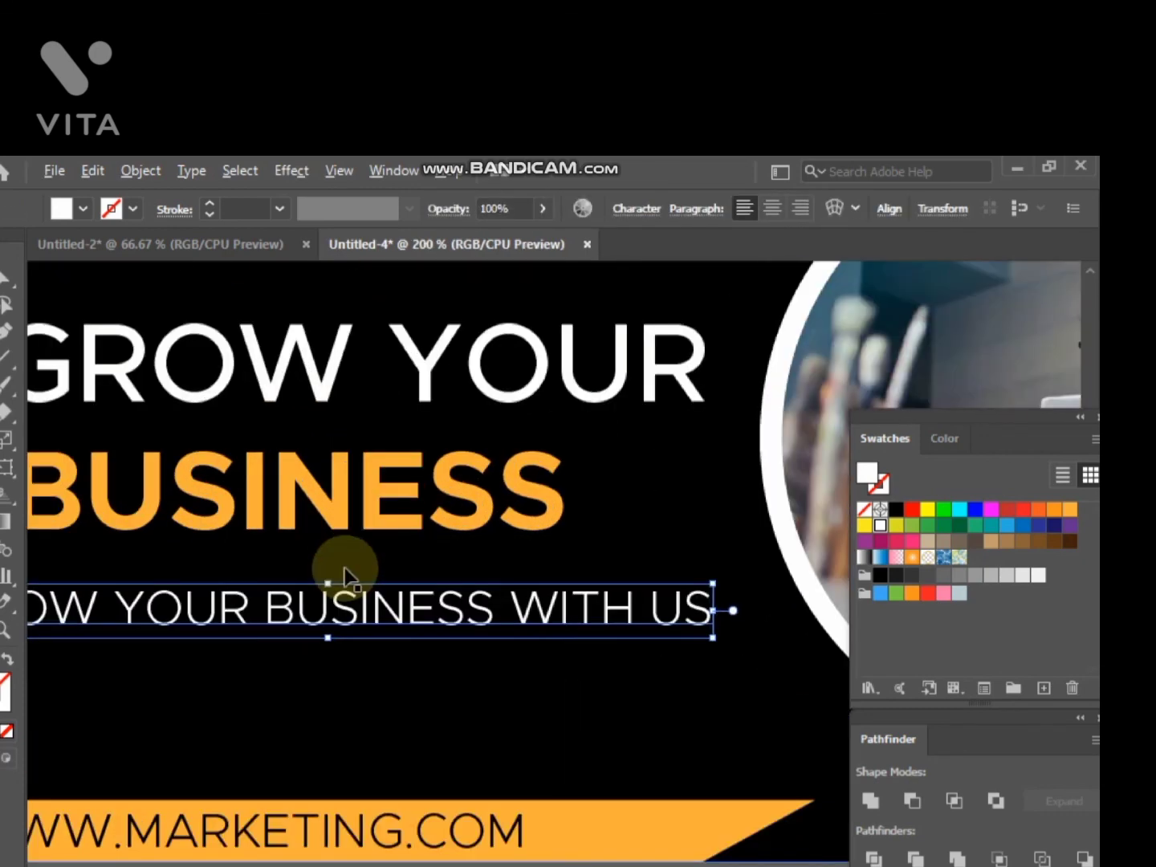
pyautogui.moveTo(352, 568); pyautogui.dragTo(616, 546)
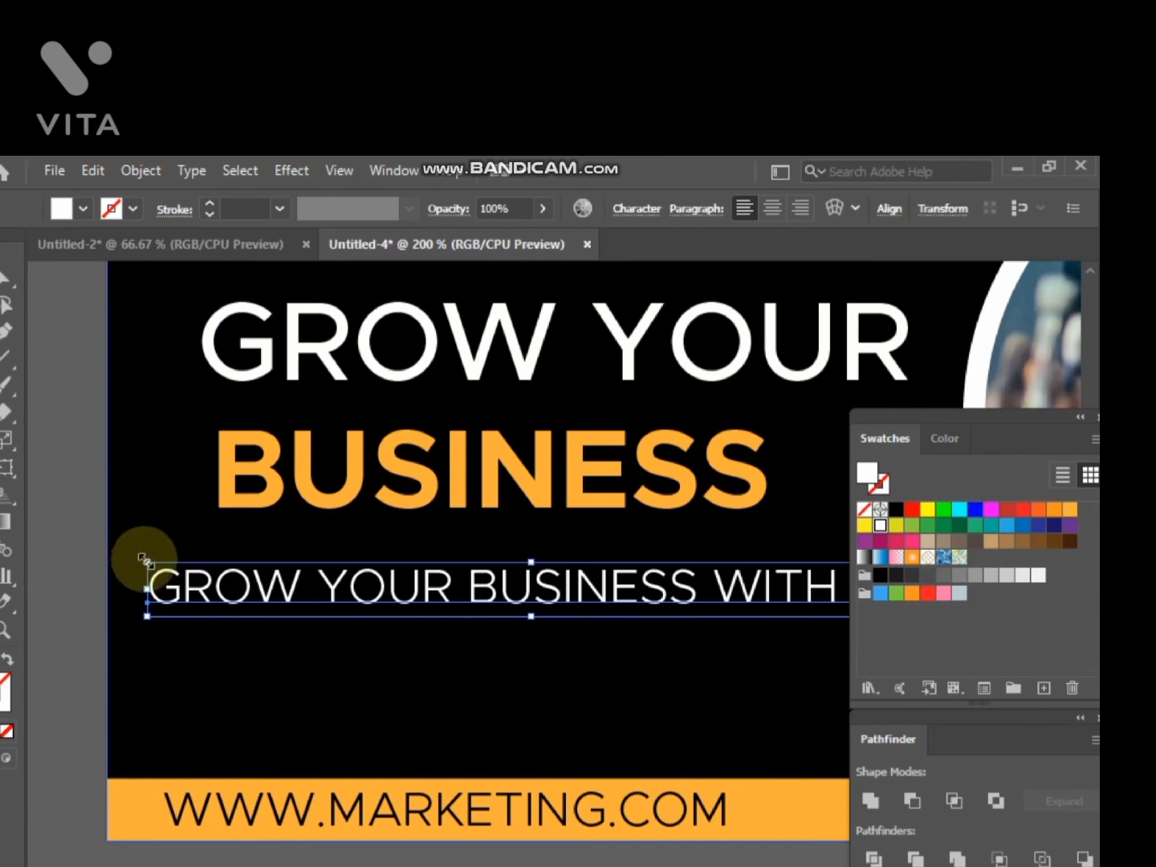
pyautogui.moveTo(143, 559); pyautogui.dragTo(253, 566)
pyautogui.click(90, 572)
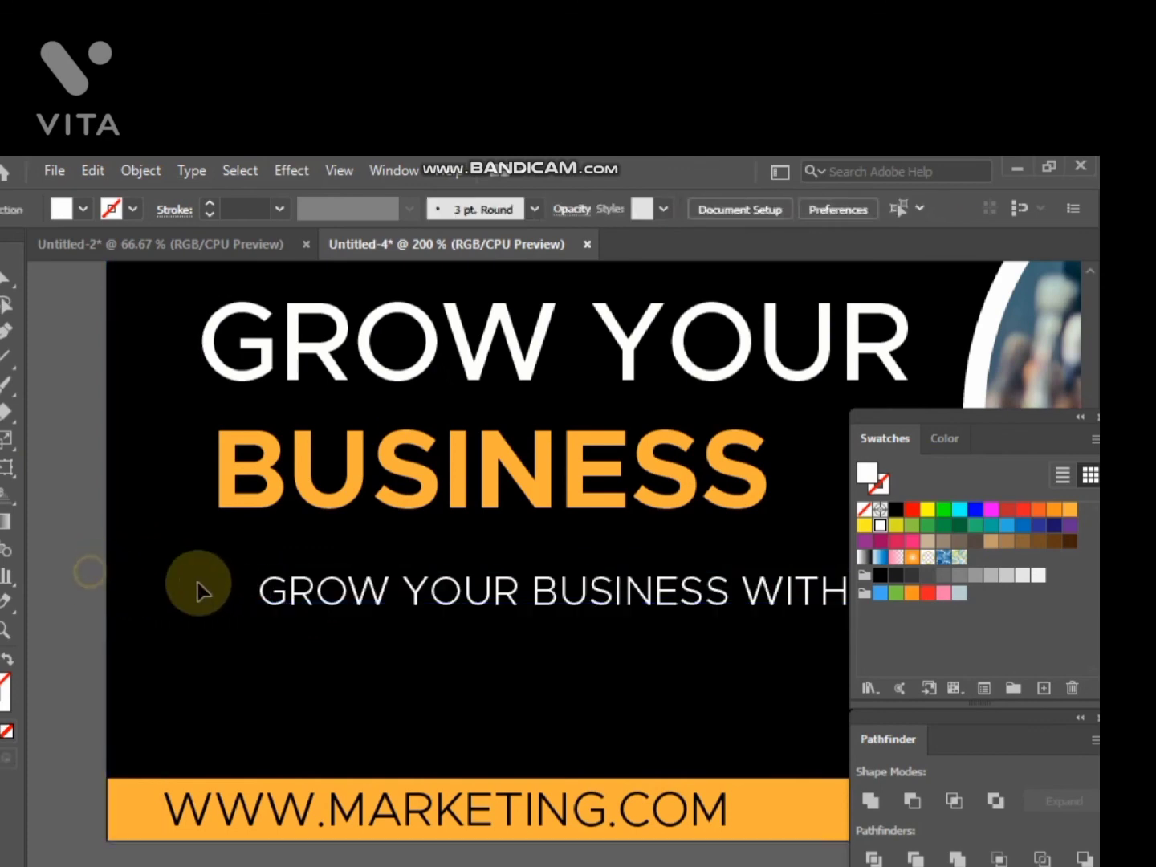